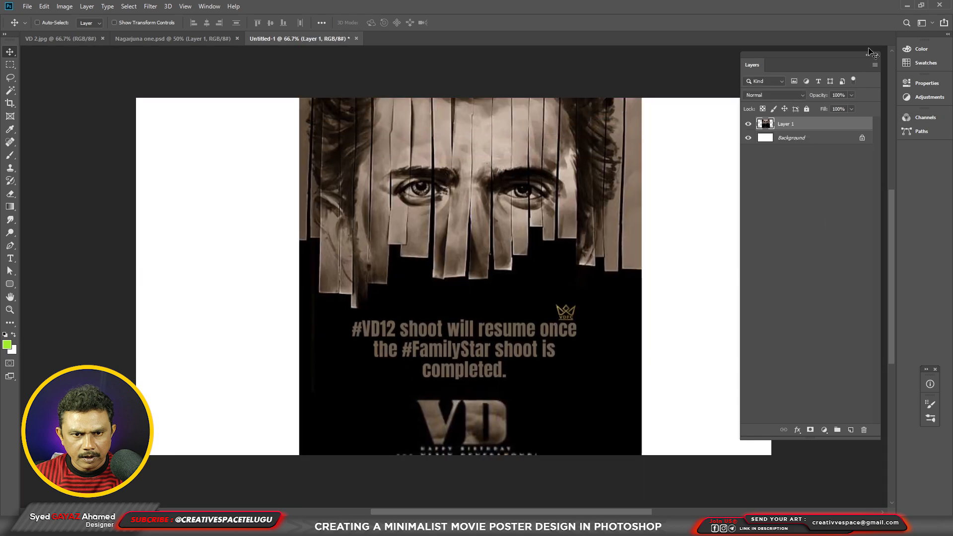
Enlarge the portrait layer with Free Transform and reposition it so the shredded face fills the canvas height
{"action": "left_click", "coordinate": [868, 56]}
{"action": "key", "text": "ctrl+t"}
{"action": "left_click_drag", "start_coordinate": [641, 312], "coordinate": [705, 312]}
{"action": "left_click_drag", "start_coordinate": [576, 234], "coordinate": [564, 309]}
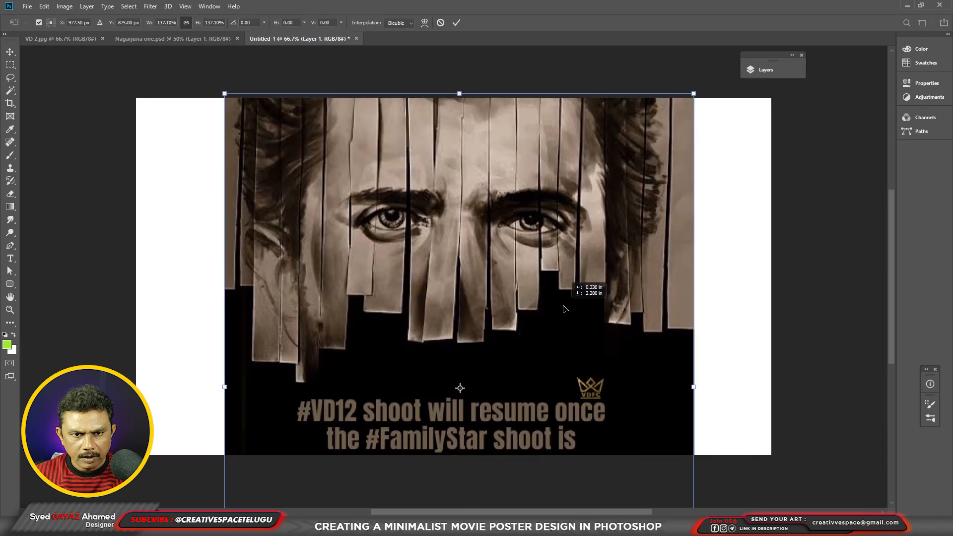
{"action": "left_click_drag", "start_coordinate": [694, 387], "coordinate": [676, 387]}
{"action": "left_click_drag", "start_coordinate": [593, 375], "coordinate": [596, 356]}
{"action": "key", "text": "Return"}
Centre the portrait layer on the canvas, deselect, and move the portrait down so the face sits higher-middle in the frame
{"action": "key", "text": "ctrl+a"}
{"action": "left_click", "coordinate": [205, 22]}
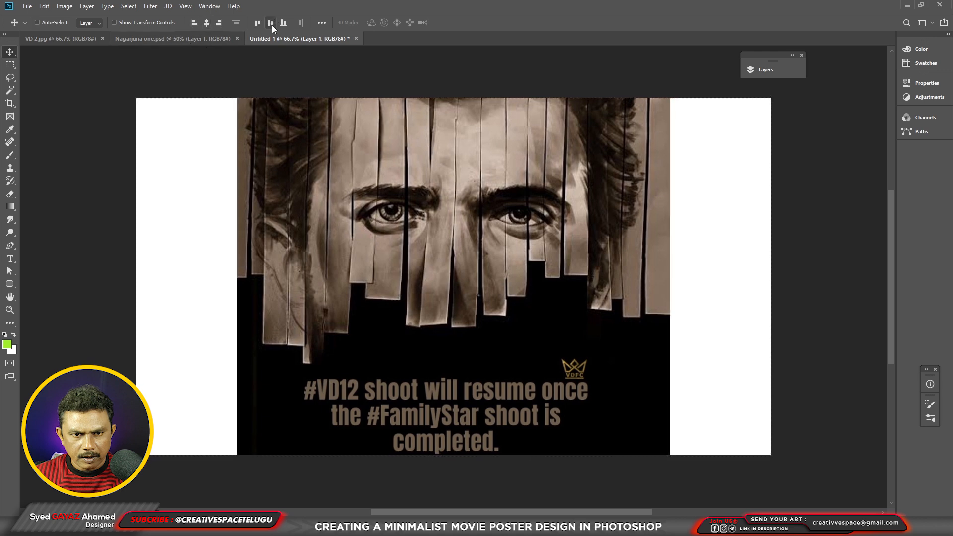
{"action": "left_click", "coordinate": [271, 23]}
{"action": "key", "text": "ctrl+d"}
{"action": "left_click_drag", "start_coordinate": [488, 181], "coordinate": [487, 266]}
Draw a closed Pen path around the leftmost paper strip of the portrait
{"action": "key", "text": "ctrl+plus"}
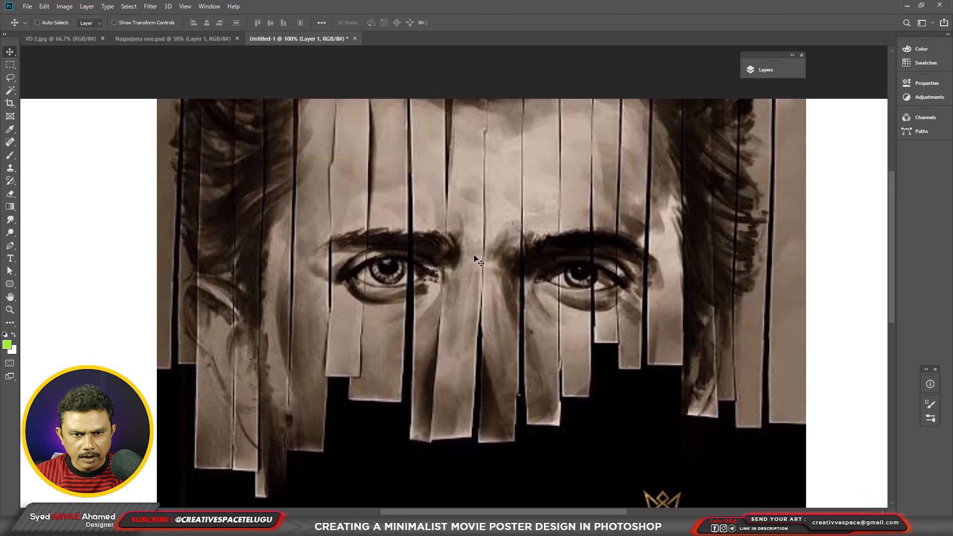
{"action": "key", "text": "p"}
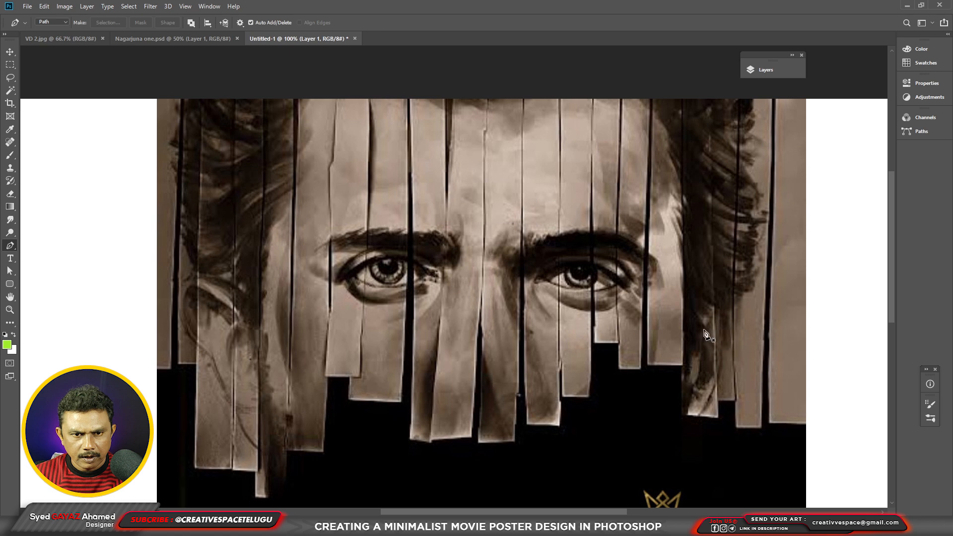
{"action": "left_click", "coordinate": [170, 369]}
{"action": "left_click", "coordinate": [181, 98]}
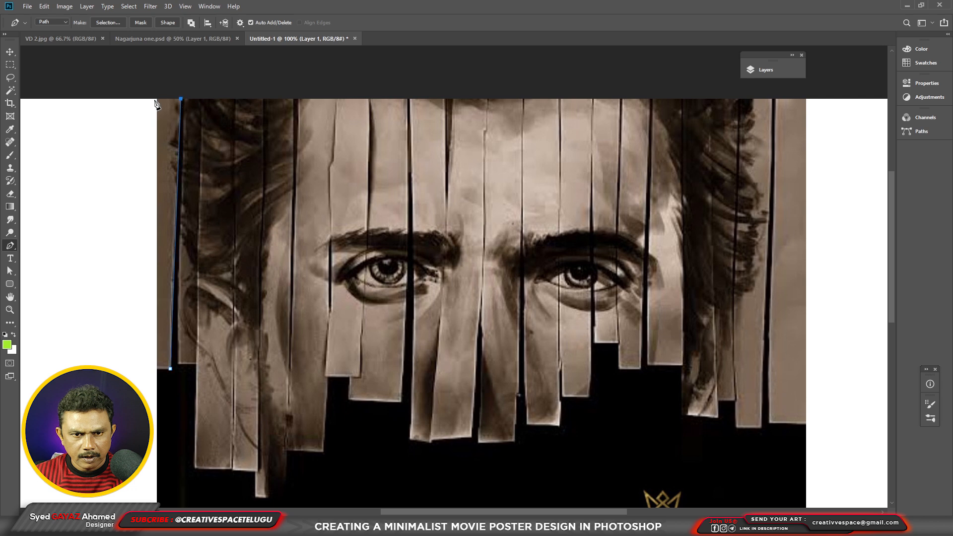
{"action": "left_click", "coordinate": [157, 369]}
{"action": "left_click", "coordinate": [170, 370]}
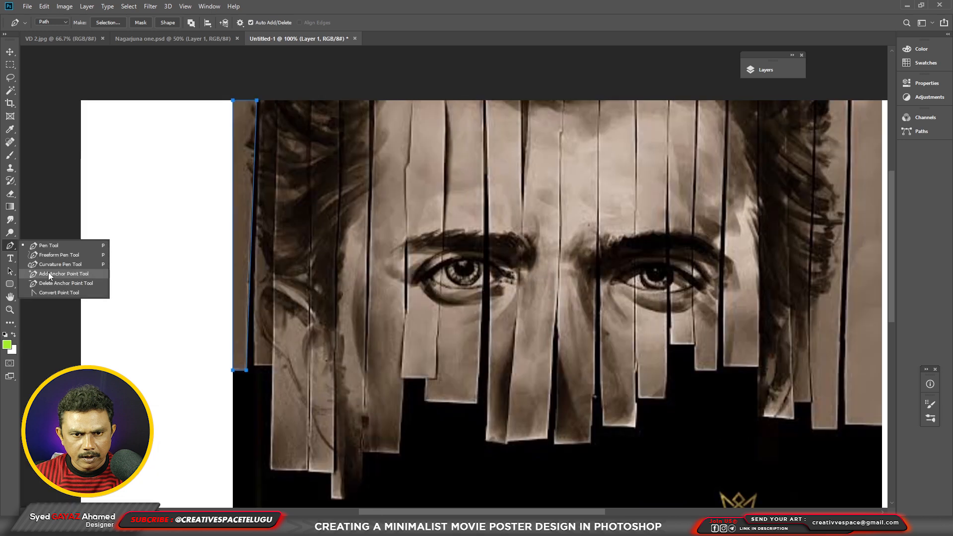
Add anchor points along the leftmost strip's inner edge and adjust them to follow its slight curve
{"action": "left_click", "coordinate": [49, 273]}
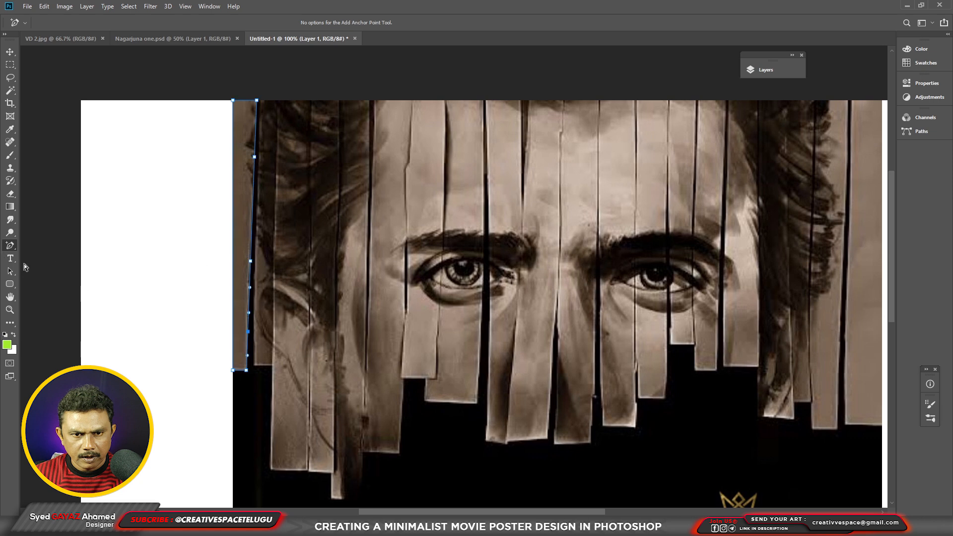
{"action": "left_click_drag", "start_coordinate": [11, 271], "coordinate": [68, 285]}
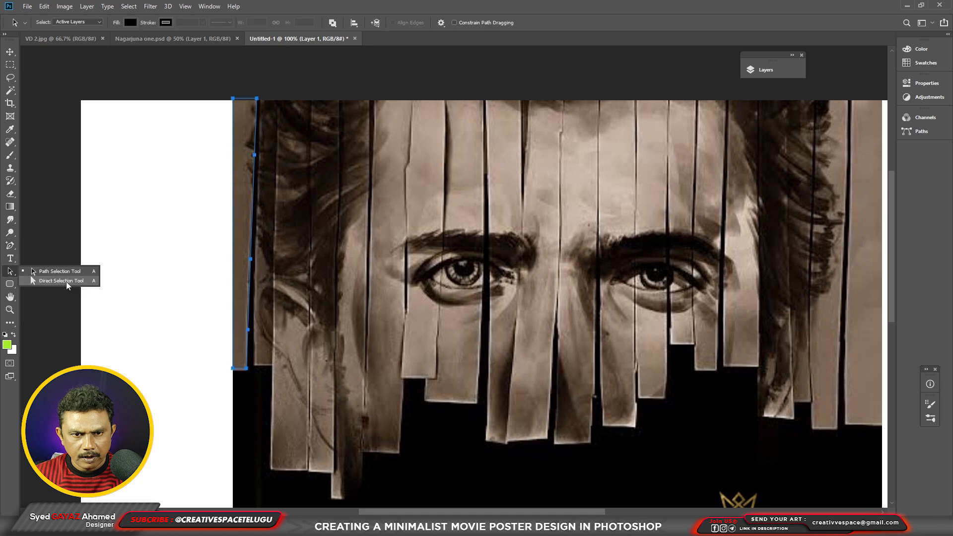
{"action": "left_click", "coordinate": [66, 282]}
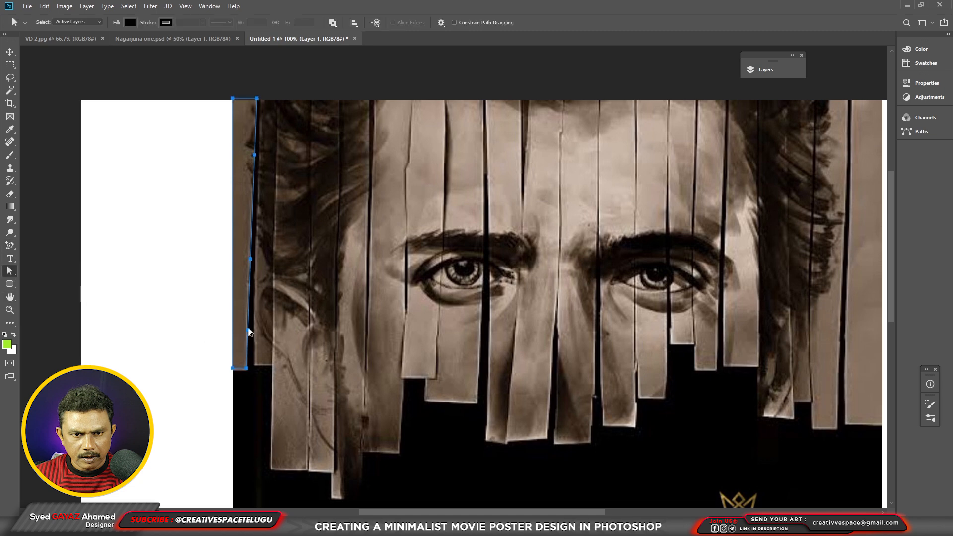
{"action": "left_click_drag", "start_coordinate": [246, 332], "coordinate": [245, 333]}
{"action": "left_click", "coordinate": [250, 258]}
{"action": "left_click_drag", "start_coordinate": [254, 187], "coordinate": [253, 186]}
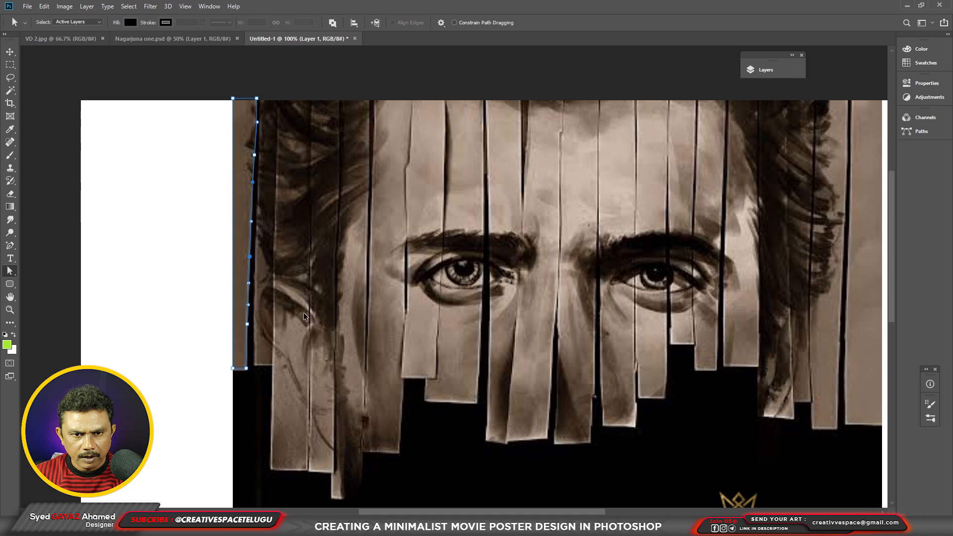
Create a new layer, convert the path to a selection, fill it with the green foreground colour and deselect
{"action": "key", "text": "ctrl+shift+n"}
{"action": "key", "text": "Return"}
{"action": "key", "text": "ctrl+Return"}
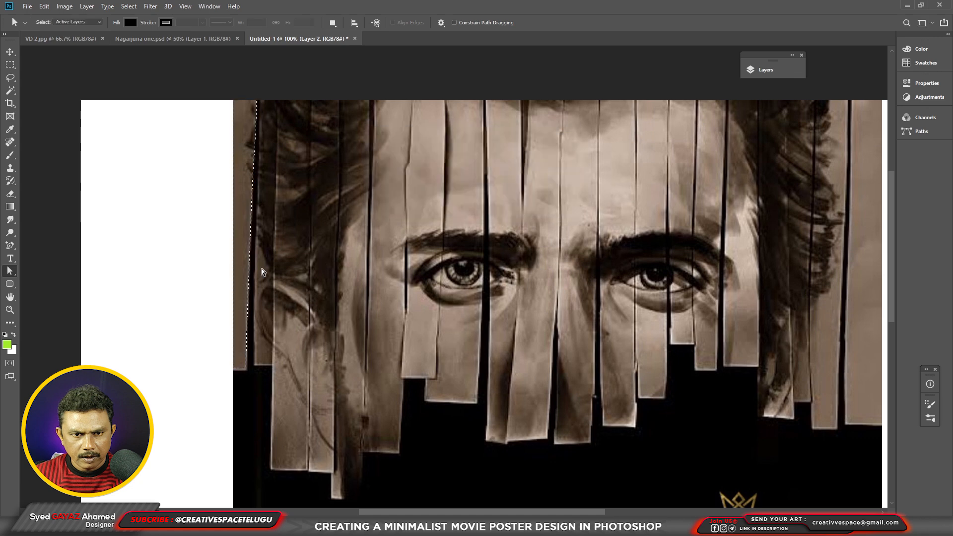
{"action": "key", "text": "alt+BackSpace"}
{"action": "key", "text": "ctrl+d"}
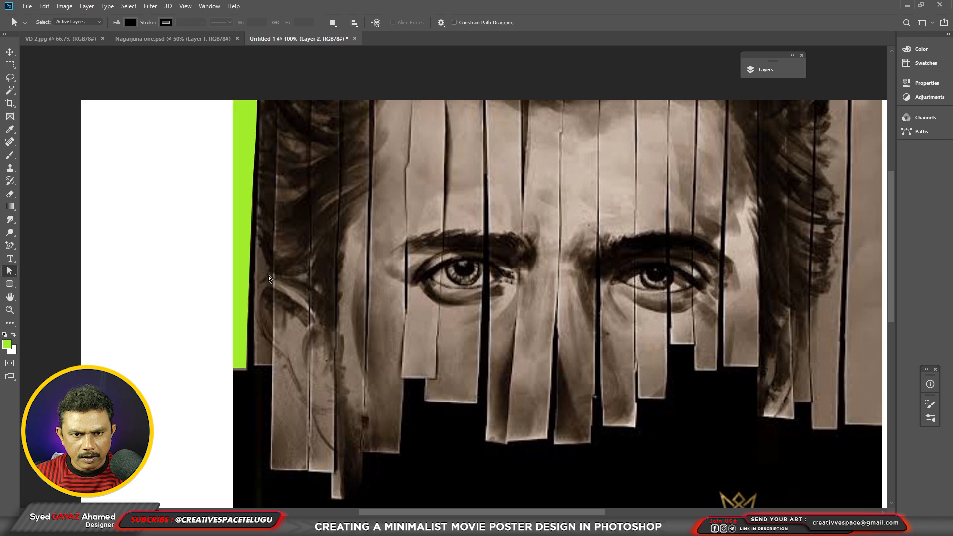
Change the foreground colour to yellow fbbd00 and refill the leftmost strip with it
{"action": "left_click", "coordinate": [7, 344]}
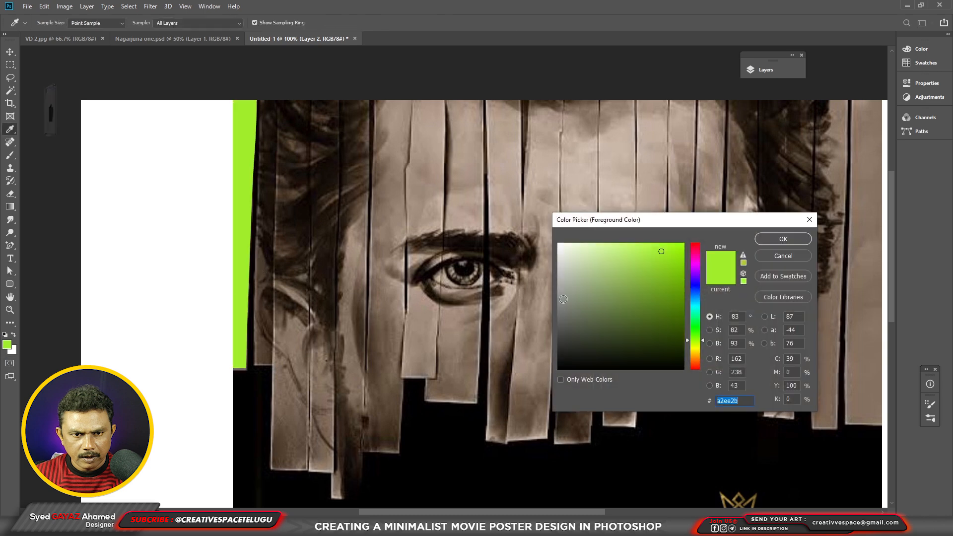
{"action": "left_click", "coordinate": [569, 338]}
{"action": "mouse_move", "coordinate": [568, 338]}
{"action": "left_mouse_down"}
{"action": "mouse_move", "coordinate": [591, 279]}
{"action": "mouse_move", "coordinate": [629, 333]}
{"action": "left_mouse_up"}
{"action": "left_click_drag", "start_coordinate": [695, 343], "coordinate": [698, 353]}
{"action": "left_click", "coordinate": [683, 245]}
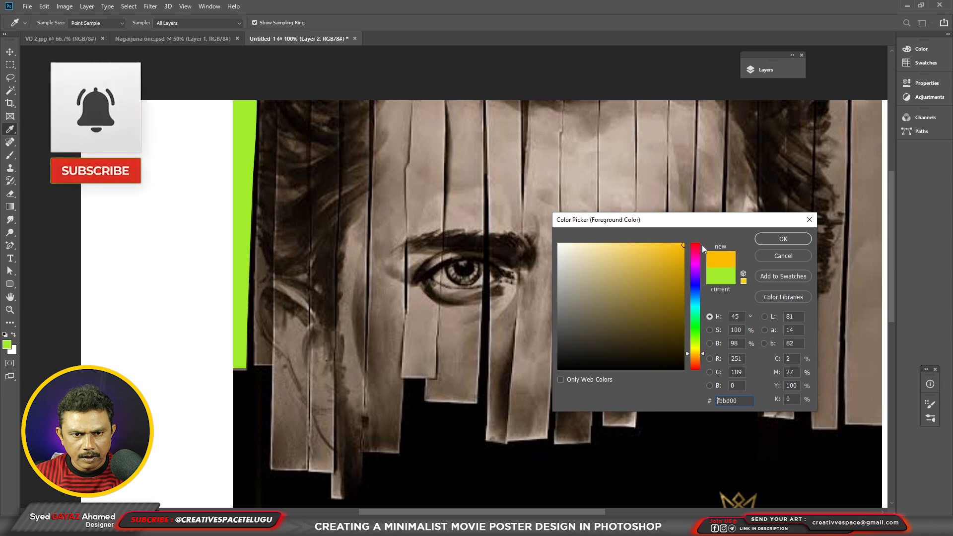
{"action": "left_click", "coordinate": [783, 239]}
{"action": "key", "text": "alt+BackSpace"}
{"action": "key", "text": "a"}
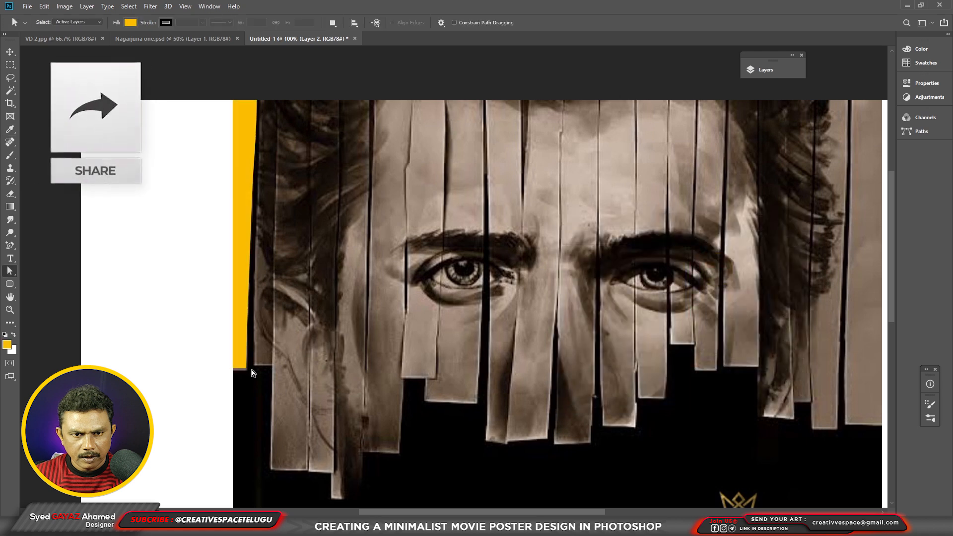
Draw a closed four-point Pen path around the second strip from the portrait's outer edge
{"action": "key", "text": "p"}
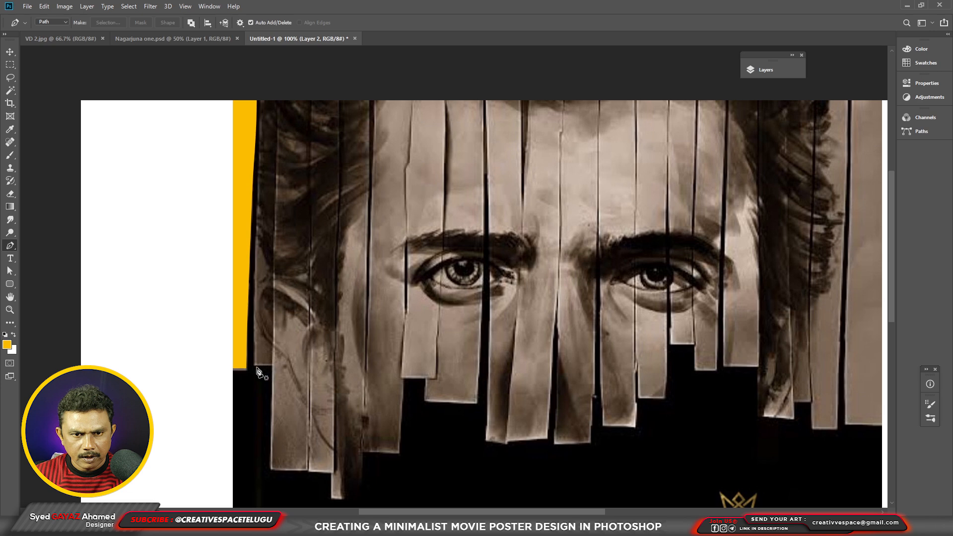
{"action": "left_click", "coordinate": [254, 365]}
{"action": "left_click", "coordinate": [272, 366]}
{"action": "left_click", "coordinate": [279, 100]}
{"action": "left_click", "coordinate": [255, 367]}
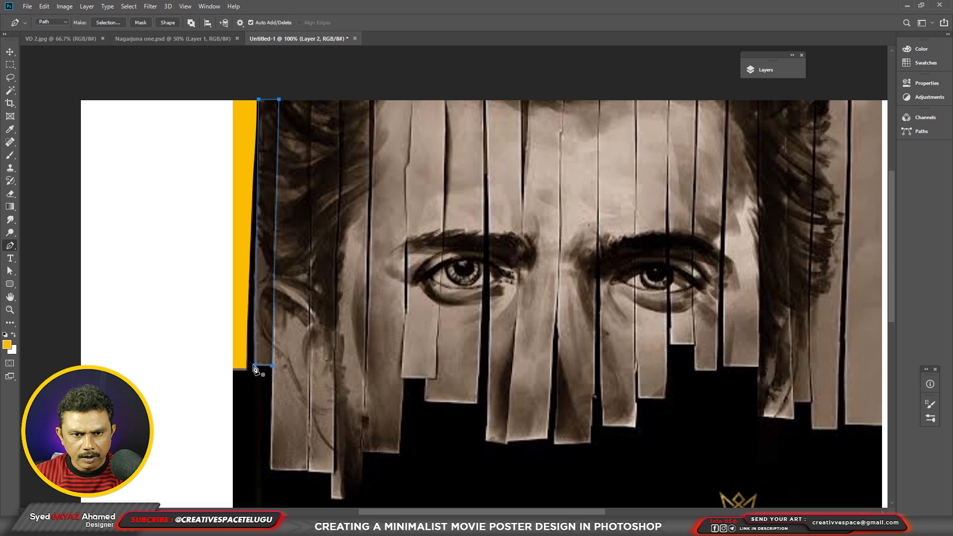
Add anchor points along both long edges of the second strip's path
{"action": "right_click", "coordinate": [8, 248]}
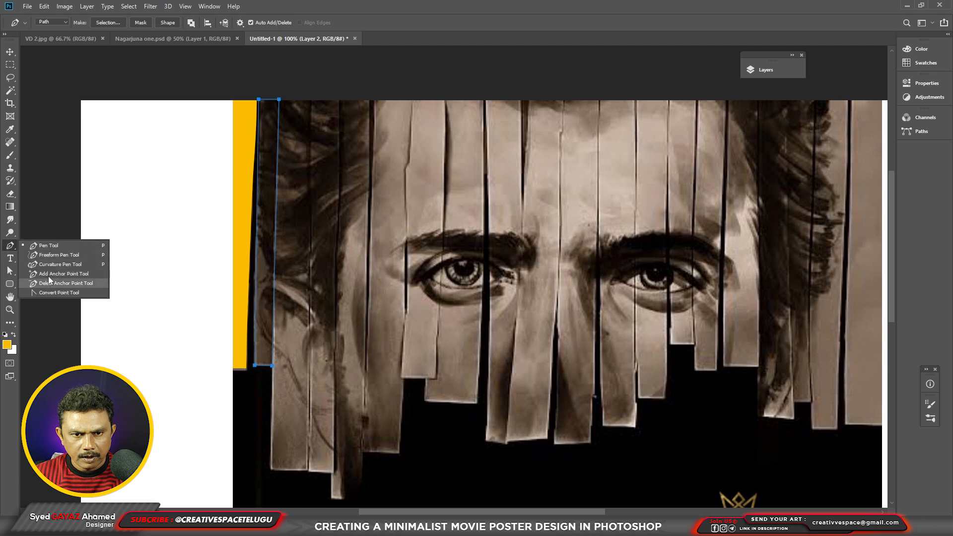
{"action": "left_click", "coordinate": [49, 276]}
{"action": "left_click", "coordinate": [255, 319]}
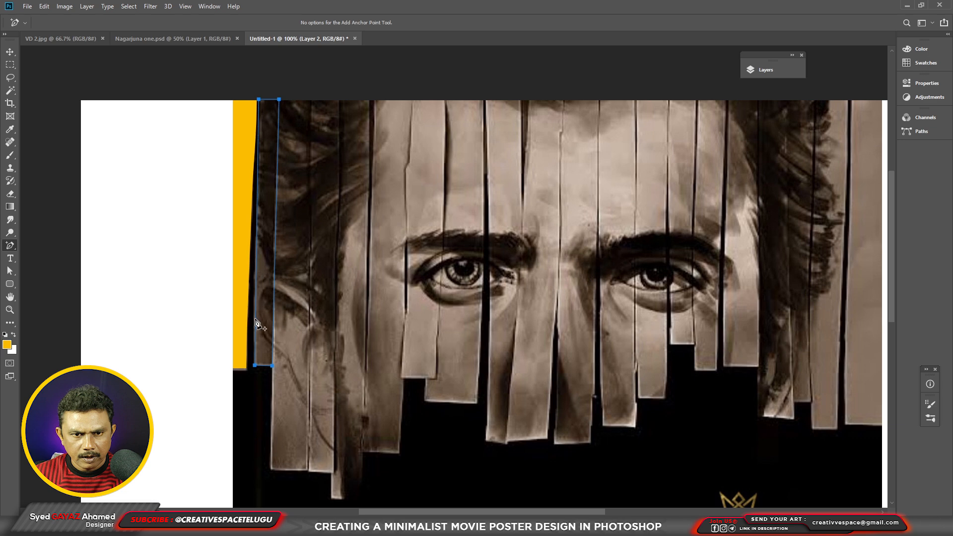
{"action": "left_click", "coordinate": [277, 171]}
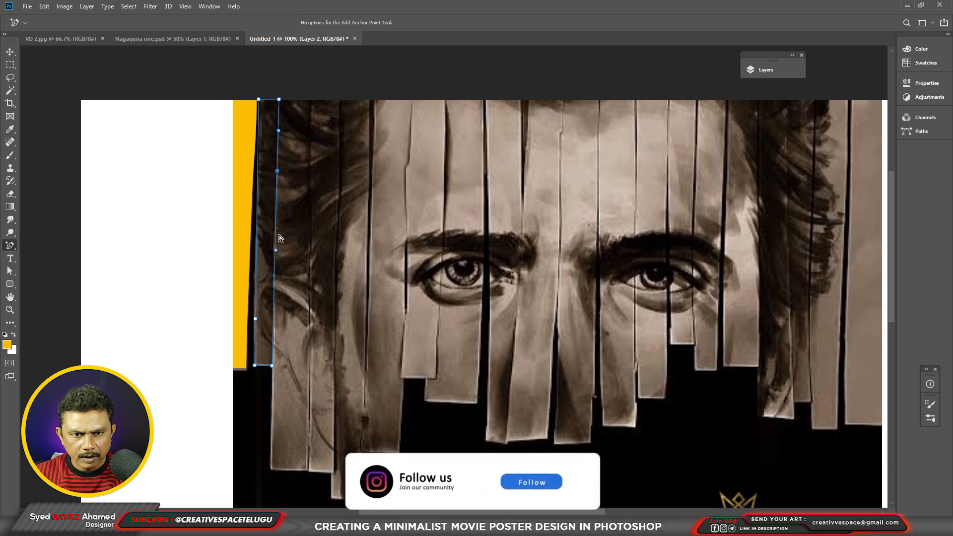
{"action": "left_click", "coordinate": [274, 293]}
{"action": "left_click", "coordinate": [257, 181]}
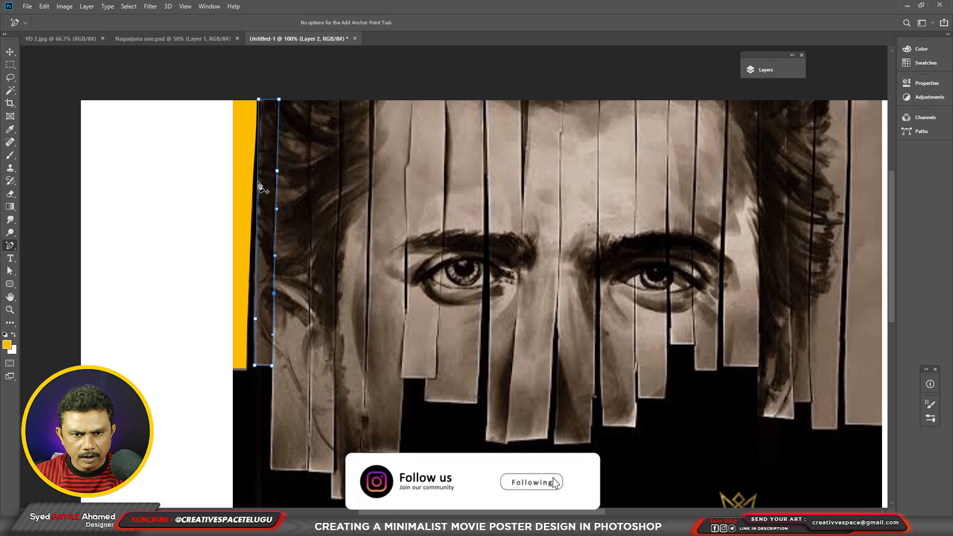
Move the anchor points and lower corner of the second strip's path to match the strip's edges
{"action": "left_click", "coordinate": [243, 233], "text": "ctrl"}
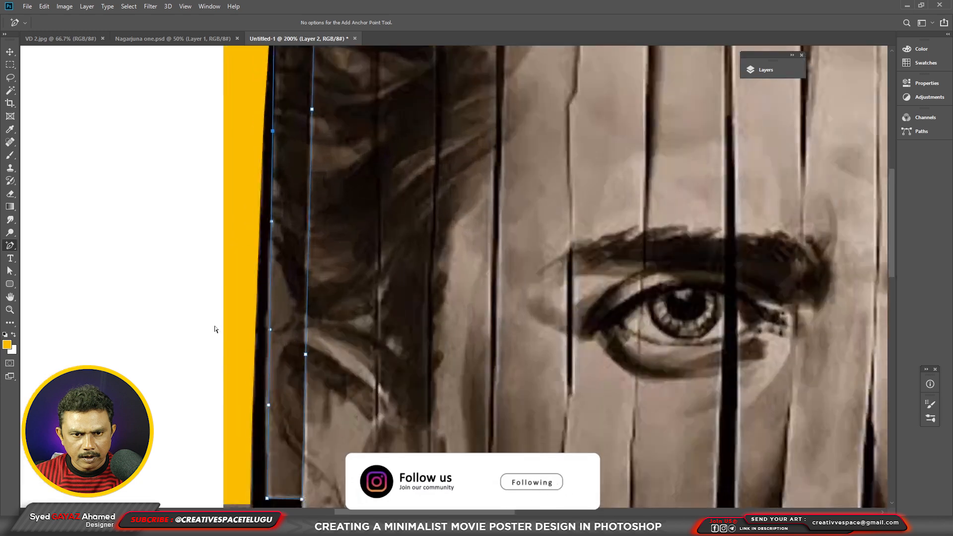
{"action": "right_click", "coordinate": [10, 271]}
{"action": "left_click", "coordinate": [50, 273]}
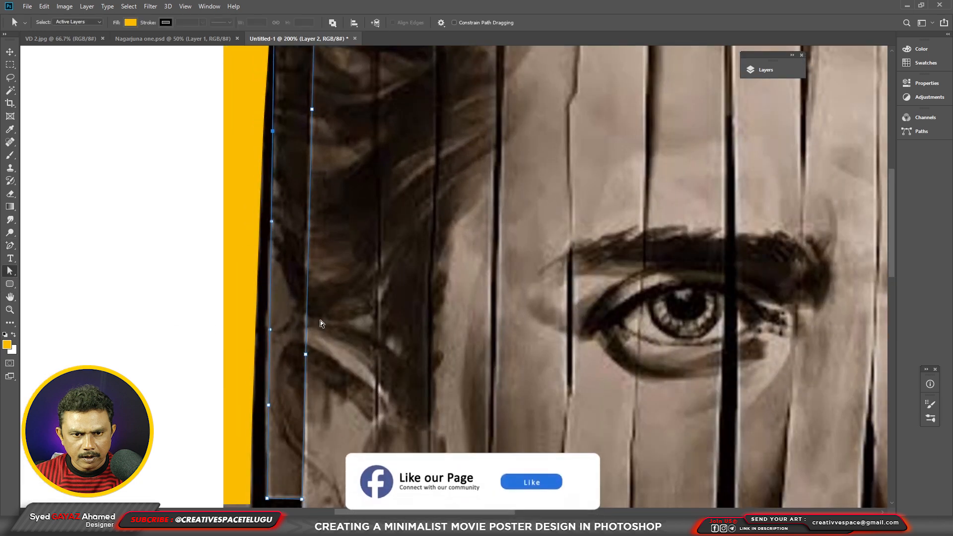
{"action": "left_click", "coordinate": [269, 330]}
{"action": "left_click", "coordinate": [268, 405]}
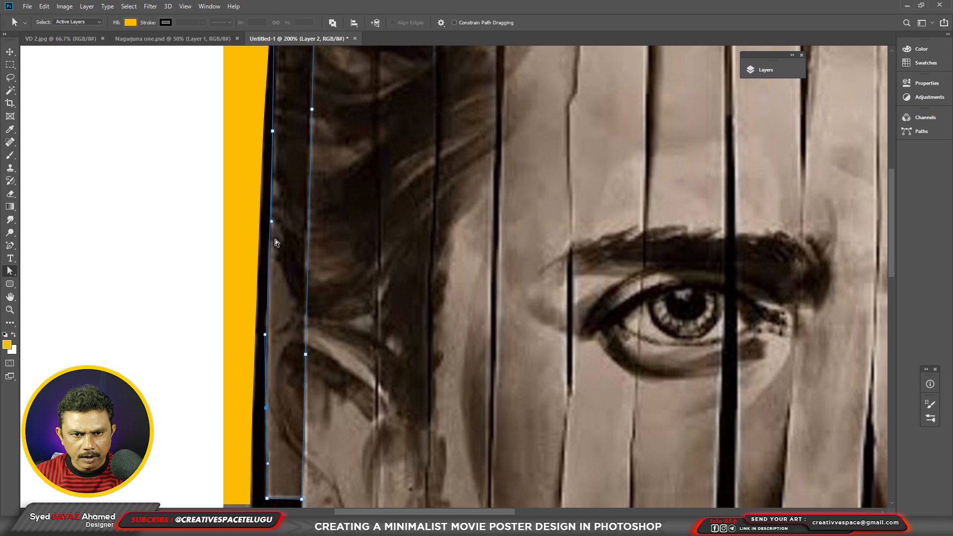
{"action": "left_click_drag", "start_coordinate": [273, 221], "coordinate": [276, 225]}
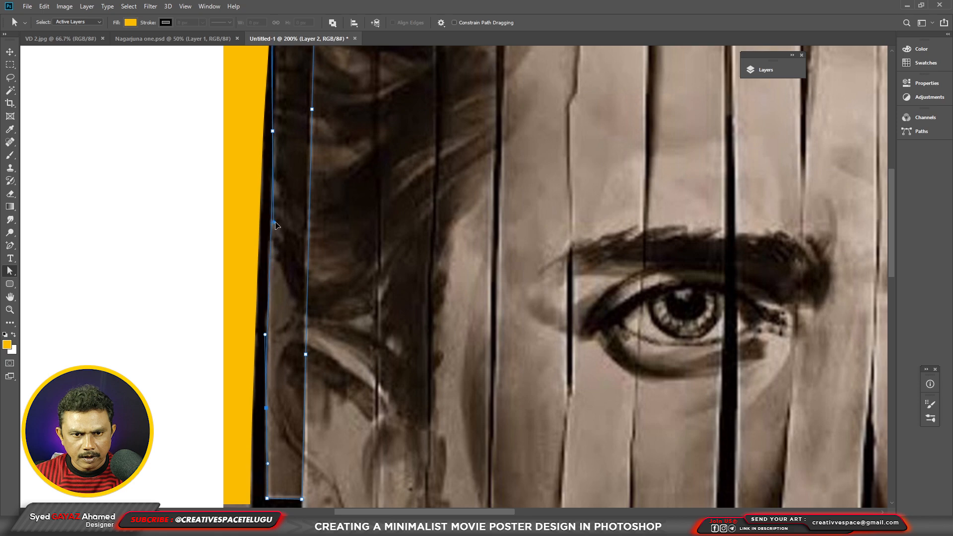
{"action": "mouse_move", "coordinate": [297, 125]}
{"action": "left_mouse_down"}
{"action": "mouse_move", "coordinate": [296, 248]}
{"action": "mouse_move", "coordinate": [285, 114]}
{"action": "left_mouse_up"}
{"action": "left_click_drag", "start_coordinate": [332, 378], "coordinate": [312, 338]}
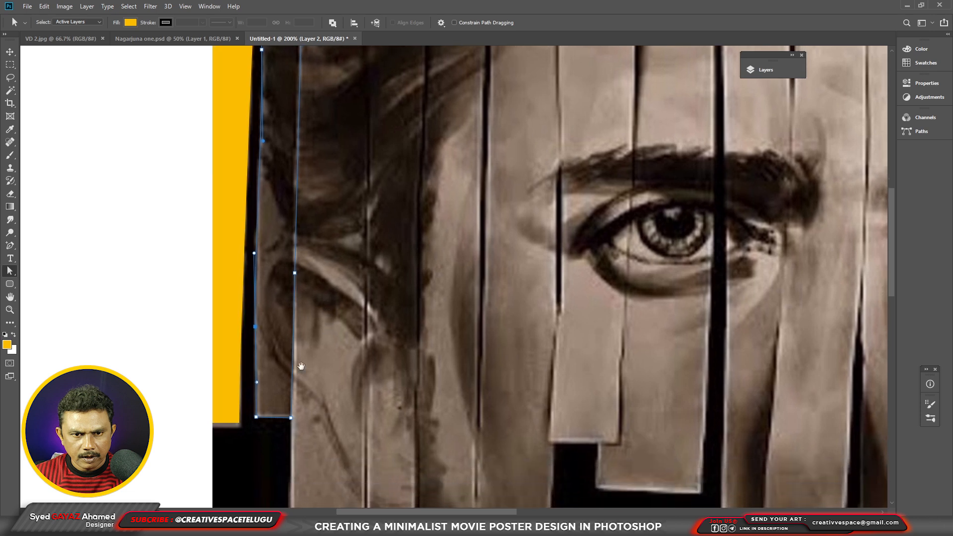
{"action": "left_click_drag", "start_coordinate": [291, 418], "coordinate": [294, 418]}
Create a new layer, turn the second strip's path into a selection, fill it with yellow and deselect
{"action": "key", "text": "ctrl+minus"}
{"action": "key", "text": "ctrl+shift+n"}
{"action": "key", "text": "Return"}
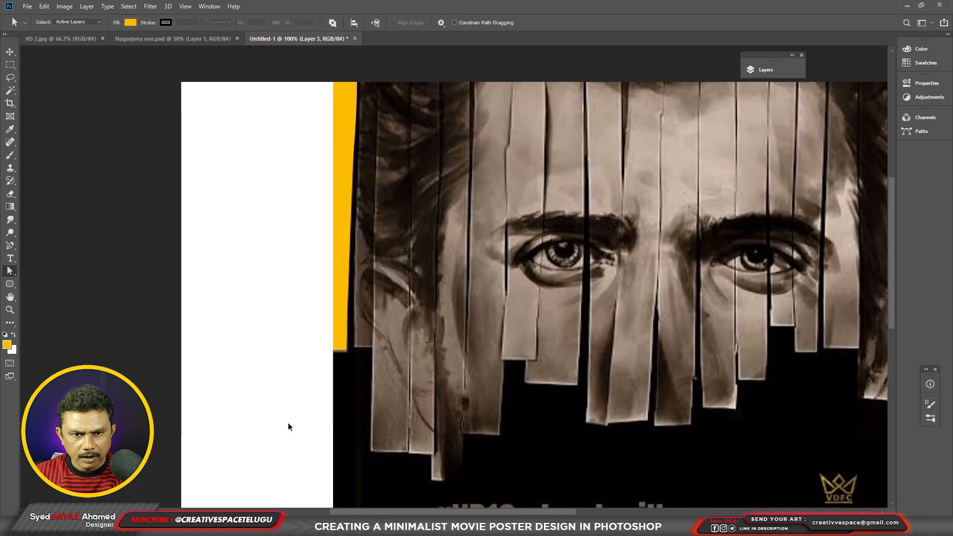
{"action": "key", "text": "ctrl+Return"}
{"action": "key", "text": "alt+BackSpace"}
{"action": "key", "text": "ctrl+d"}
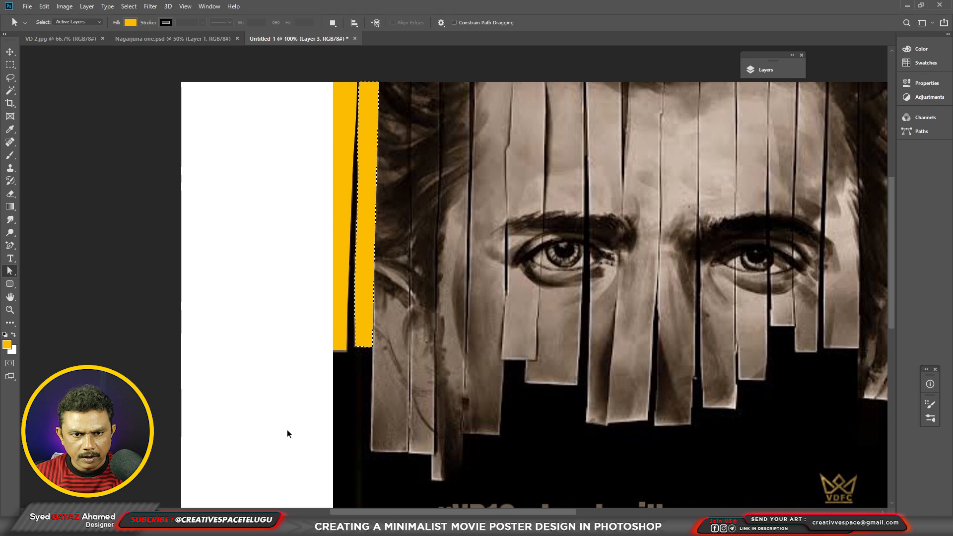
Trace a closed Pen path around the third, longer paper strip beside the yellow ones
{"action": "left_click_drag", "start_coordinate": [255, 391], "coordinate": [212, 403]}
{"action": "left_click_drag", "start_coordinate": [467, 380], "coordinate": [375, 381]}
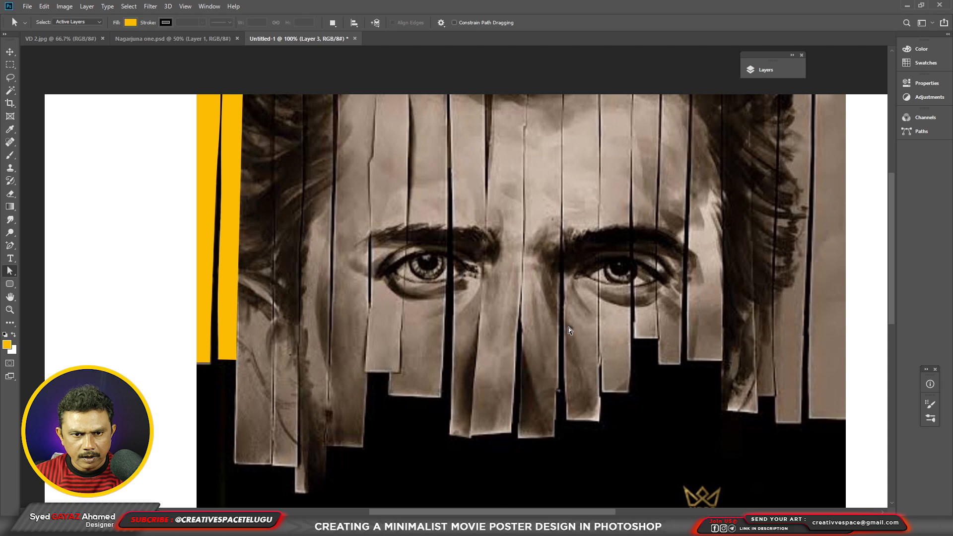
{"action": "left_click", "coordinate": [242, 470]}
{"action": "left_click", "coordinate": [316, 472]}
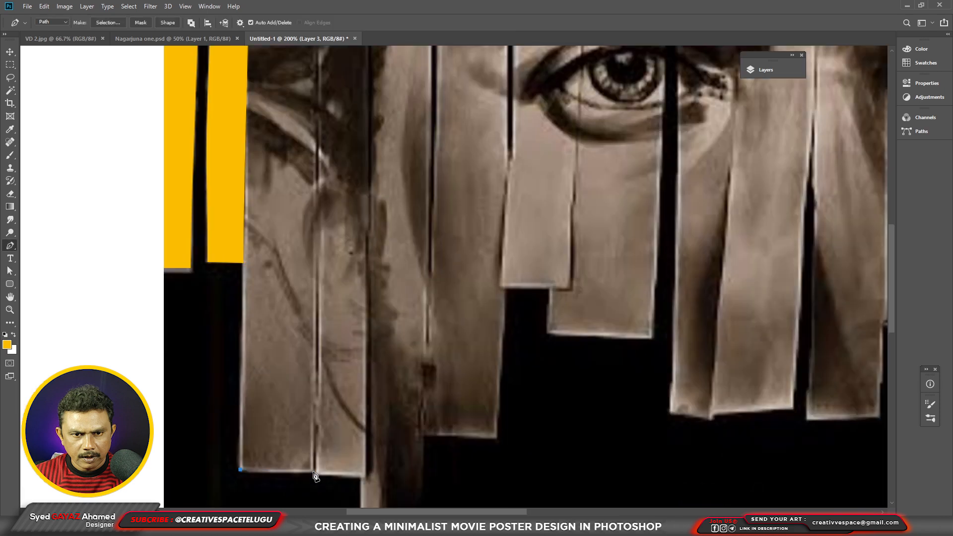
{"action": "left_click", "coordinate": [318, 263]}
{"action": "left_click_drag", "start_coordinate": [323, 99], "coordinate": [317, 442]}
{"action": "left_click", "coordinate": [311, 206]}
{"action": "left_click", "coordinate": [248, 206]}
{"action": "left_click_drag", "start_coordinate": [268, 466], "coordinate": [298, 74]}
{"action": "left_click", "coordinate": [270, 289]}
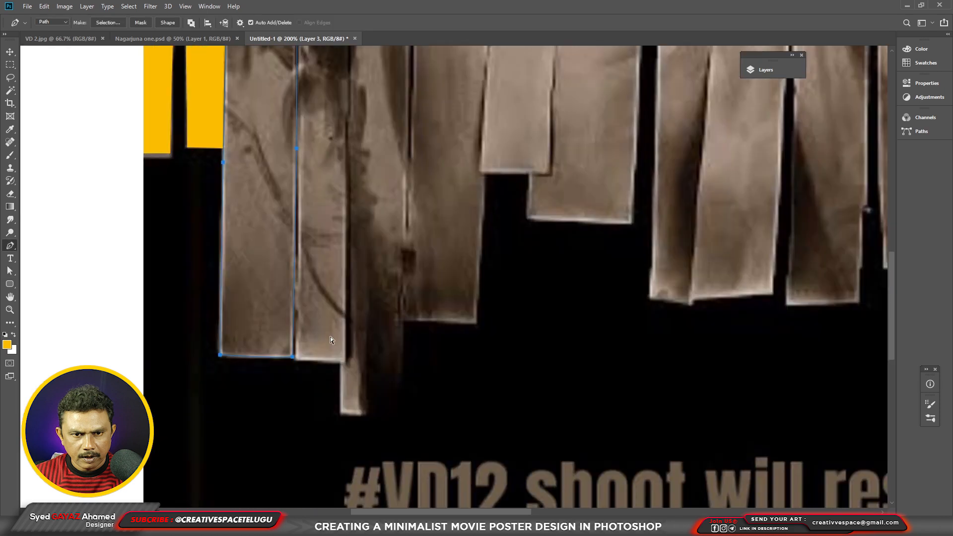
Fill the third strip with yellow on a new layer, and outline and fill the fourth strip the same way
{"action": "key", "text": "alt+BackSpace"}
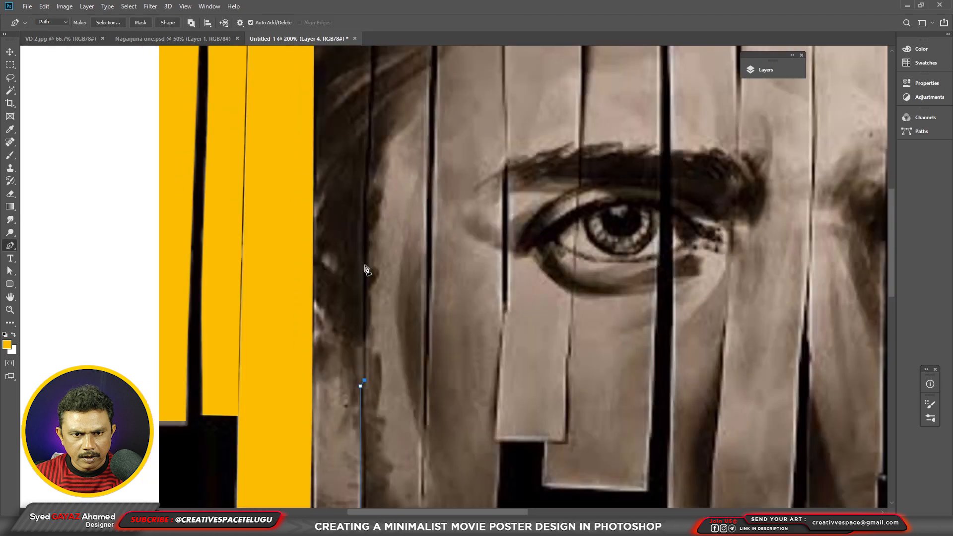
{"action": "left_click", "coordinate": [376, 313]}
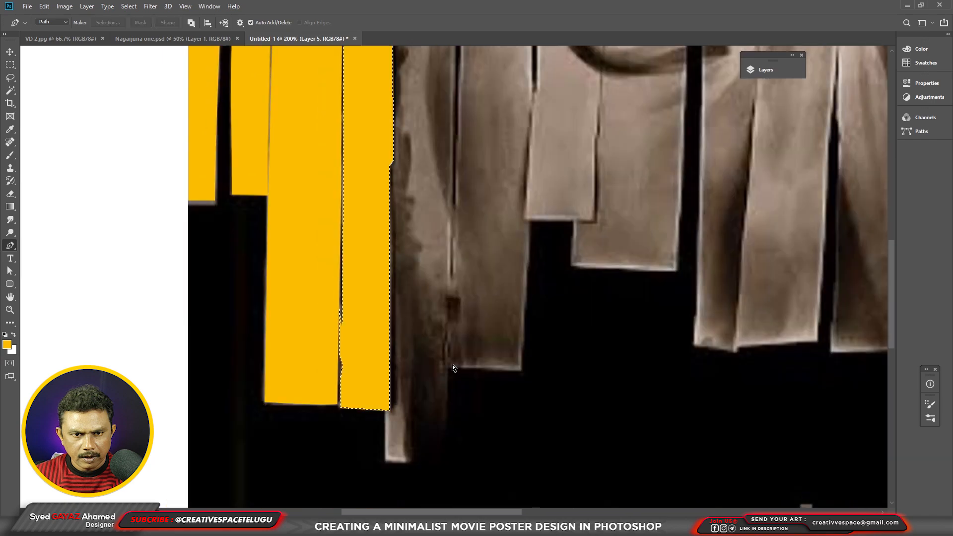
{"action": "key", "text": "ctrl+d"}
Trace the fifth strip's irregular edges down to its lowest tip with the Pen tool and fill it yellow on a new layer
{"action": "left_click", "coordinate": [387, 412]}
{"action": "left_click", "coordinate": [385, 461]}
{"action": "left_click", "coordinate": [411, 465]}
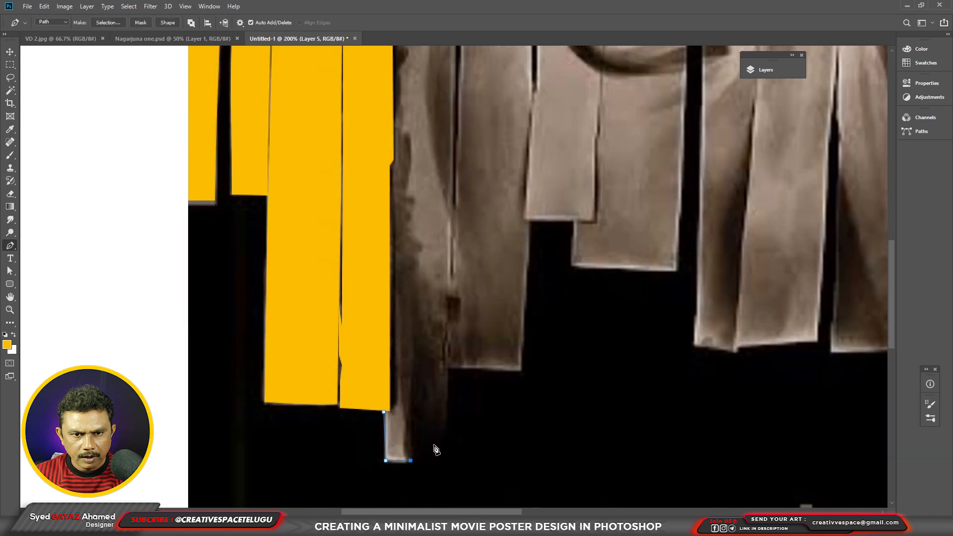
{"action": "left_click", "coordinate": [449, 369]}
{"action": "left_click_drag", "start_coordinate": [457, 274], "coordinate": [461, 345]}
{"action": "left_click", "coordinate": [451, 362]}
{"action": "left_click_drag", "start_coordinate": [461, 192], "coordinate": [460, 320]}
{"action": "left_click", "coordinate": [461, 281]}
{"action": "left_click_drag", "start_coordinate": [464, 143], "coordinate": [447, 302]}
{"action": "left_click", "coordinate": [445, 331]}
{"action": "left_click", "coordinate": [448, 248]}
{"action": "left_click", "coordinate": [448, 150]}
{"action": "left_click_drag", "start_coordinate": [389, 491], "coordinate": [408, 259]}
{"action": "left_click", "coordinate": [410, 302]}
{"action": "left_click", "coordinate": [410, 313]}
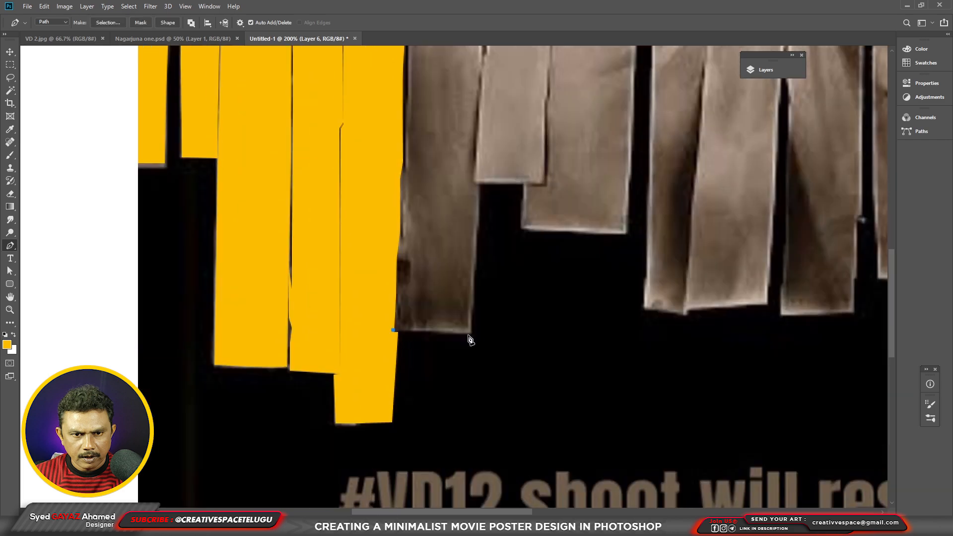
Trace the sixth paper strip, next to the yellow ones, with the Pen tool and fill it yellow on a new layer
{"action": "scroll", "coordinate": [468, 336], "scroll_direction": "up", "scroll_amount": 6}
{"action": "left_click", "coordinate": [468, 346]}
{"action": "left_click", "coordinate": [471, 335]}
{"action": "left_click", "coordinate": [471, 279]}
{"action": "left_click_drag", "start_coordinate": [470, 238], "coordinate": [468, 343]}
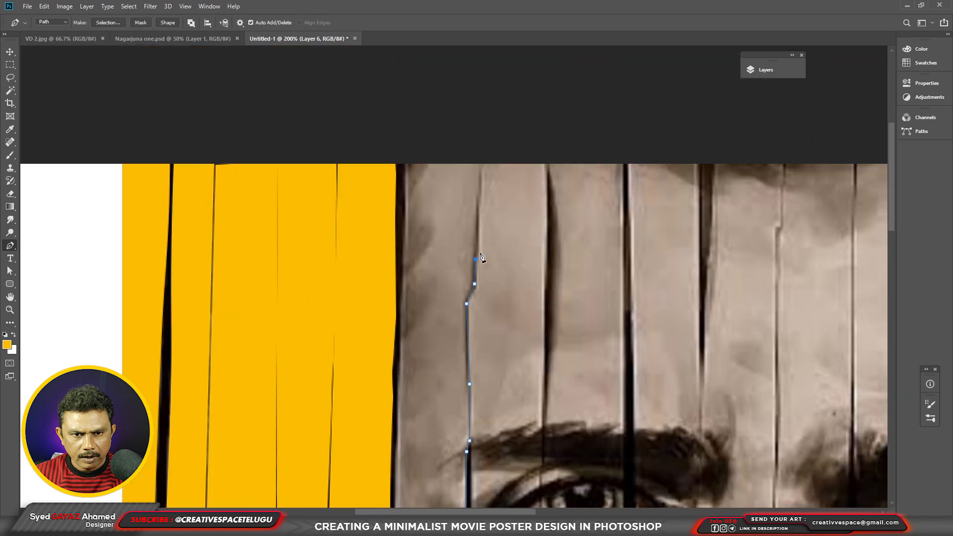
{"action": "left_click", "coordinate": [485, 63]}
{"action": "left_click", "coordinate": [406, 248]}
{"action": "left_click", "coordinate": [403, 298]}
{"action": "left_click_drag", "start_coordinate": [405, 348], "coordinate": [427, 156]}
{"action": "left_click", "coordinate": [418, 281]}
{"action": "scroll", "coordinate": [420, 291], "scroll_direction": "down", "scroll_amount": 5}
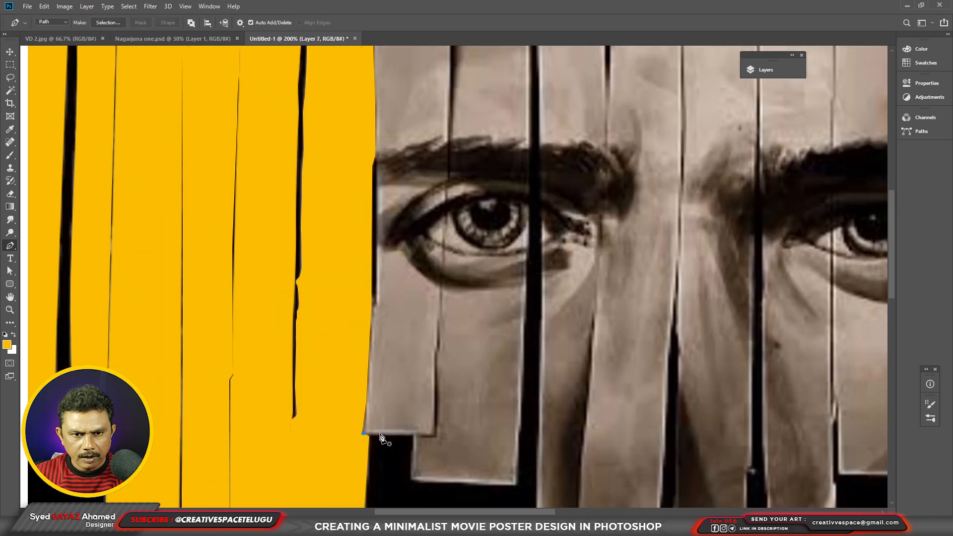
Outline the seventh, shorter strip crossing the outer end of the eyebrow and fill it yellow on a new layer
{"action": "left_click", "coordinate": [436, 350]}
{"action": "left_click", "coordinate": [438, 322]}
{"action": "left_click", "coordinate": [444, 220]}
{"action": "left_click", "coordinate": [445, 186]}
{"action": "left_click", "coordinate": [448, 141]}
{"action": "left_click_drag", "start_coordinate": [449, 104], "coordinate": [434, 366]}
{"action": "left_click", "coordinate": [433, 288]}
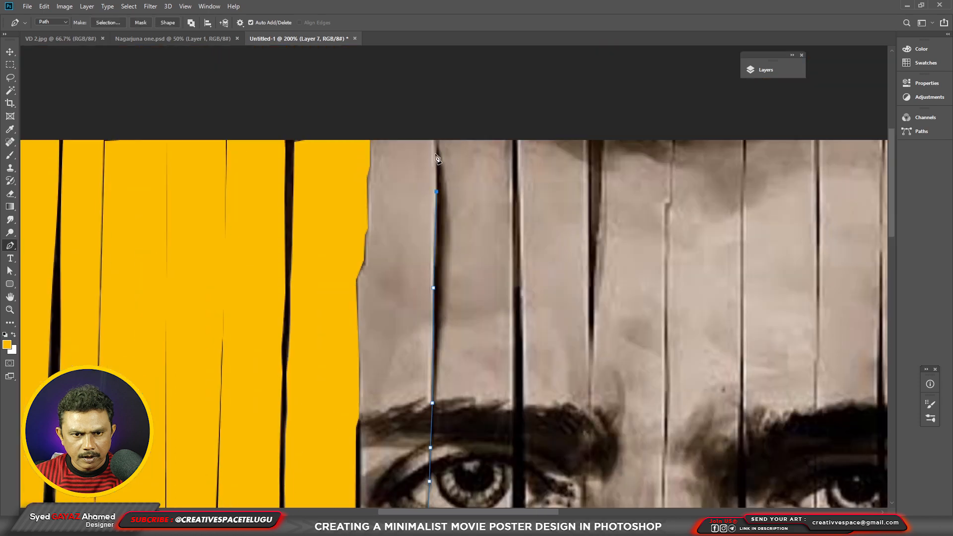
{"action": "scroll", "coordinate": [370, 174], "scroll_direction": "down", "scroll_amount": 6}
{"action": "left_click", "coordinate": [359, 95]}
{"action": "left_click", "coordinate": [355, 115]}
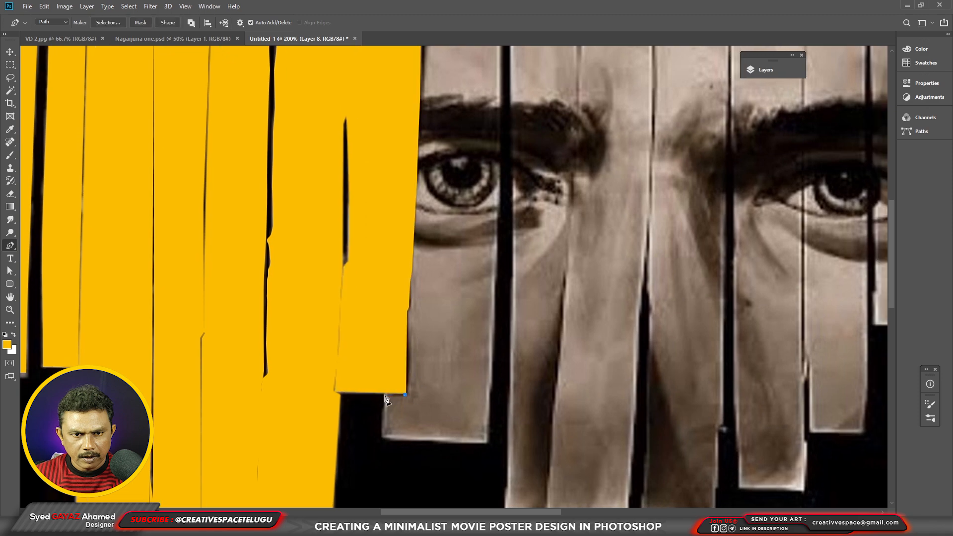
Trace the eighth strip over the eye with the Pen tool, and outline and fill all remaining strips yellow on their own layers
{"action": "left_click", "coordinate": [384, 395]}
{"action": "left_click", "coordinate": [382, 436]}
{"action": "left_click_drag", "start_coordinate": [486, 442], "coordinate": [544, 442]}
{"action": "left_click", "coordinate": [485, 442], "text": "alt"}
{"action": "left_click", "coordinate": [489, 390]}
{"action": "left_click", "coordinate": [491, 382]}
{"action": "left_click", "coordinate": [495, 305]}
{"action": "left_click_drag", "start_coordinate": [495, 302], "coordinate": [445, 473]}
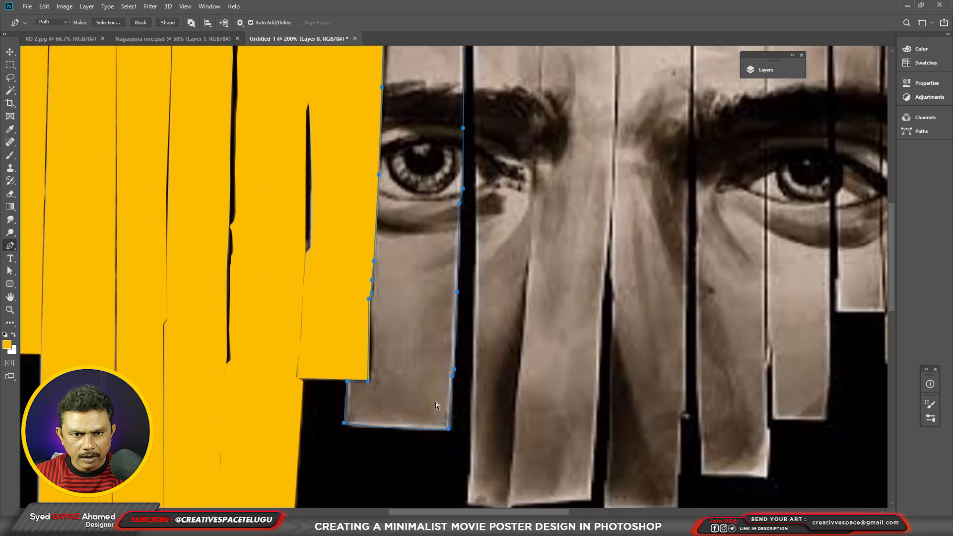
{"action": "left_click", "coordinate": [450, 295]}
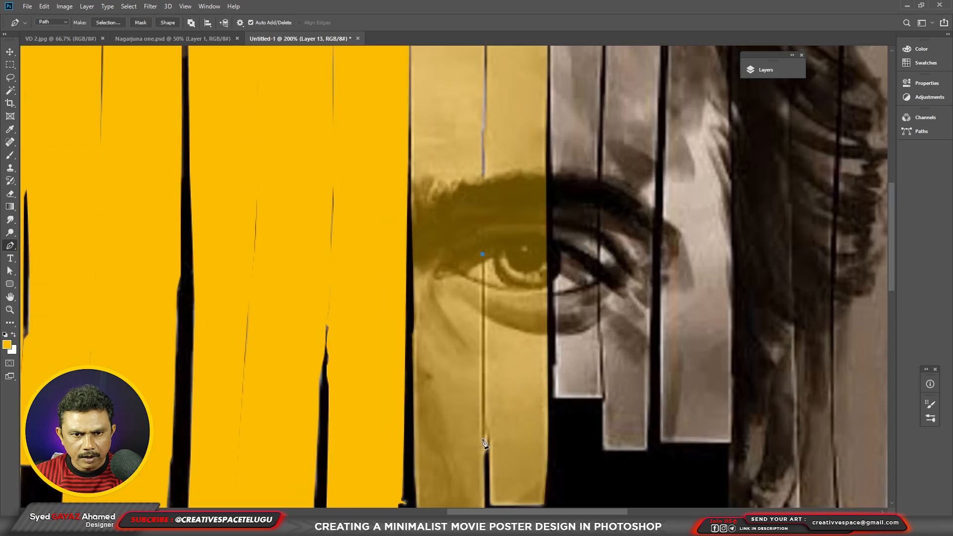
{"action": "left_click", "coordinate": [483, 438]}
{"action": "left_click", "coordinate": [482, 255]}
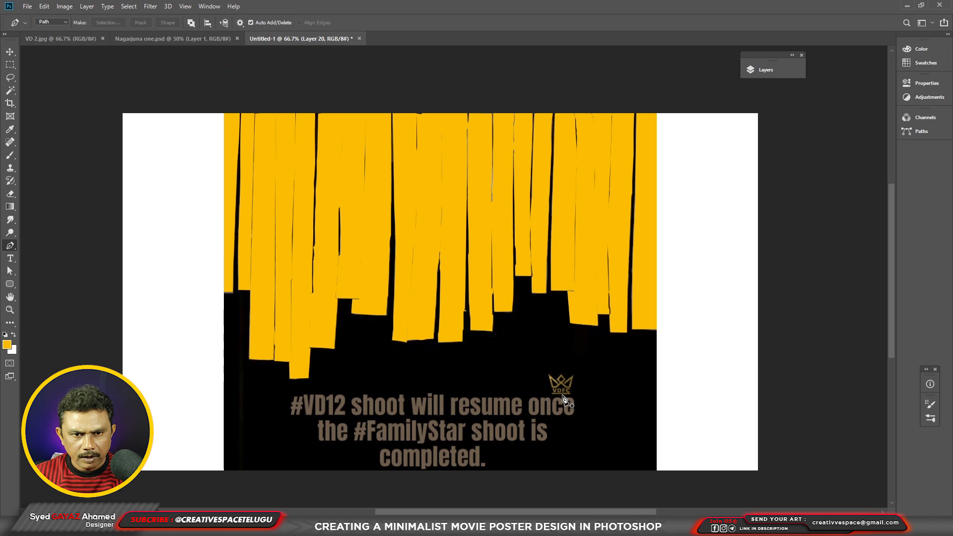
Group all the yellow strip layers, Layer 2 through Layer 14 at the top of the stack, and name the group Rebbons
{"action": "key", "text": "F7"}
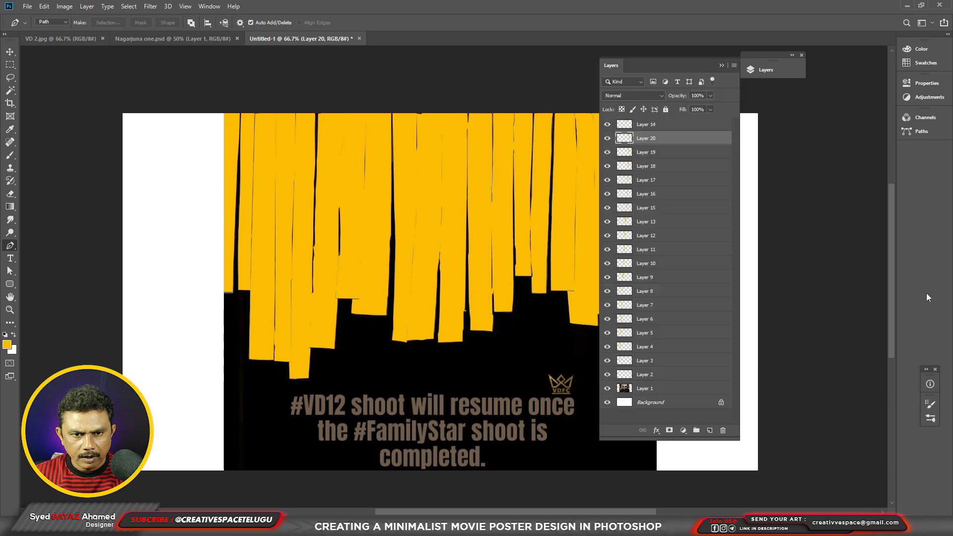
{"action": "left_click_drag", "start_coordinate": [659, 63], "coordinate": [751, 88]}
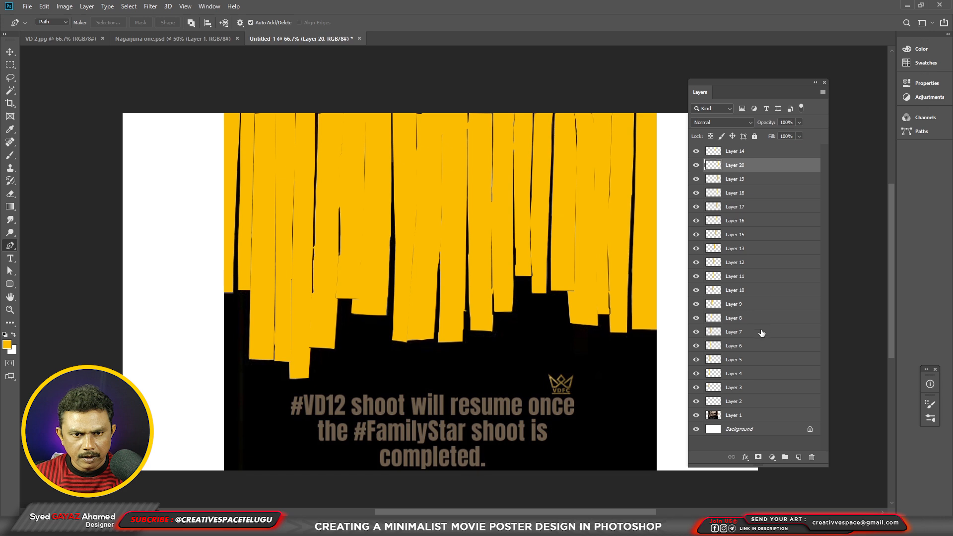
{"action": "left_click", "coordinate": [768, 405]}
{"action": "left_click", "coordinate": [755, 152], "text": "shift"}
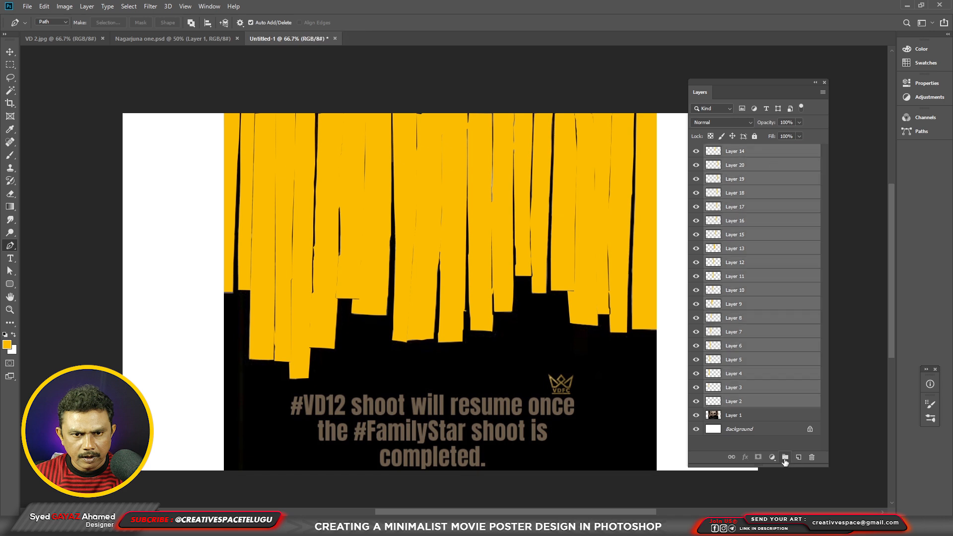
{"action": "left_click", "coordinate": [785, 457]}
{"action": "double_click", "coordinate": [734, 150]}
{"action": "type", "text": "Rebbo"}
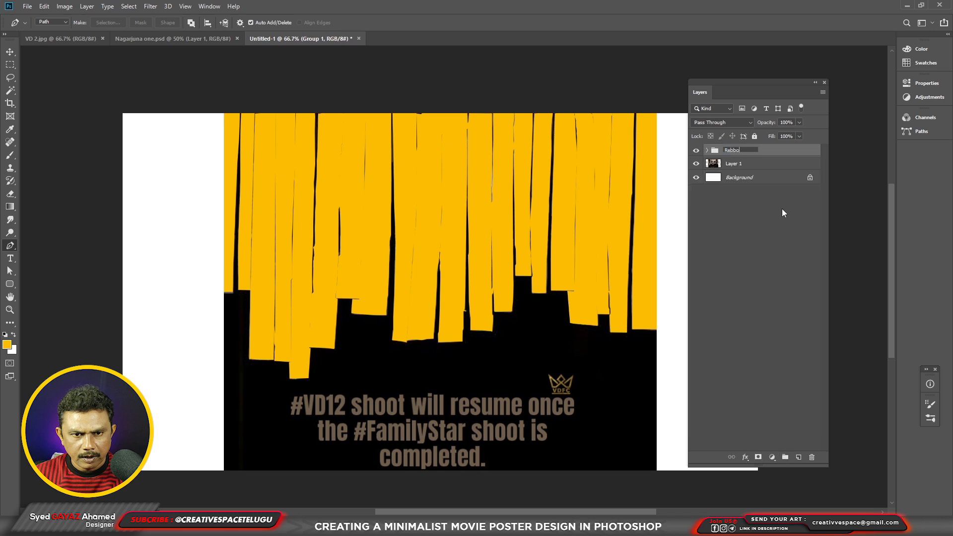
{"action": "type", "text": "ns"}
{"action": "key", "text": "Return"}
Hide the portrait reference on Layer 1 and duplicate that layer
{"action": "left_click", "coordinate": [695, 164]}
{"action": "left_click", "coordinate": [759, 163]}
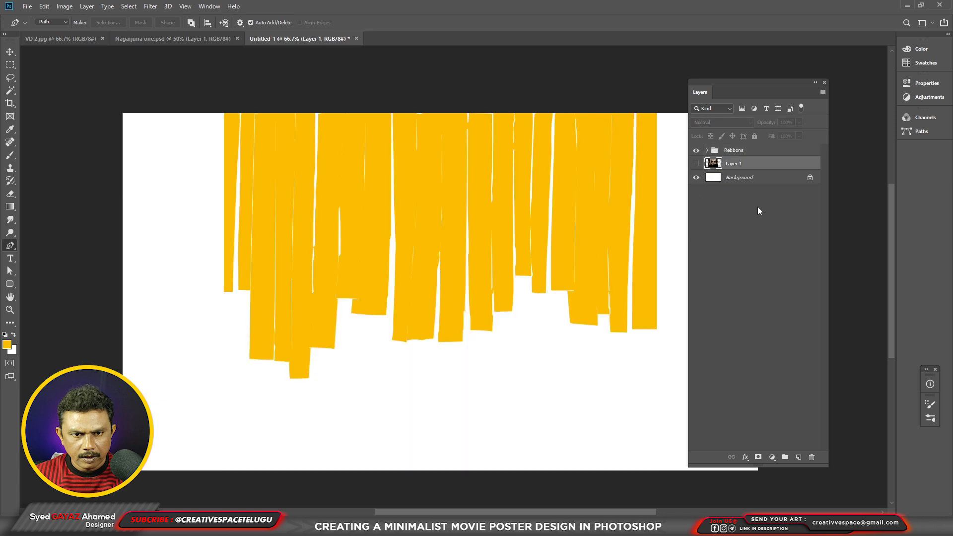
{"action": "key", "text": "ctrl+j"}
{"action": "key", "text": "v"}
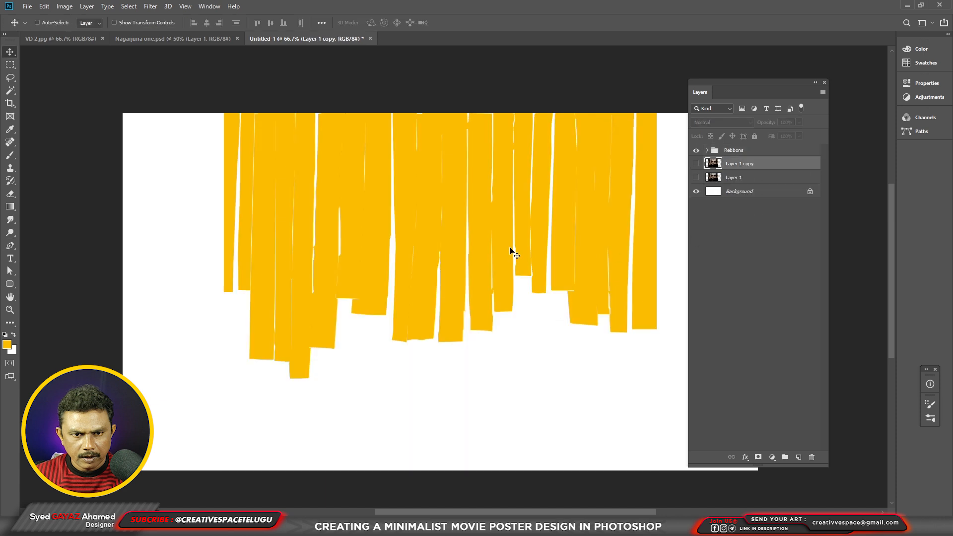
Show the duplicated portrait, move it below the strips and scale it down as a small reference image
{"action": "left_click", "coordinate": [695, 163]}
{"action": "left_click_drag", "start_coordinate": [535, 219], "coordinate": [443, 352]}
{"action": "key", "text": "ctrl+t"}
{"action": "left_click_drag", "start_coordinate": [565, 483], "coordinate": [565, 370]}
{"action": "key", "text": "Return"}
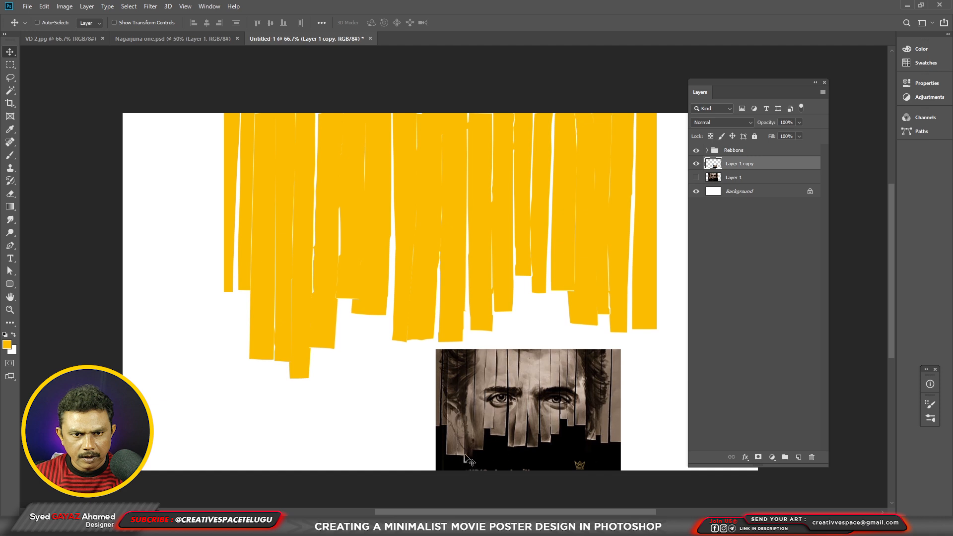
Duplicate the Rebbons group, convert the copy to a smart object and rasterize it into a single layer
{"action": "left_click", "coordinate": [747, 151]}
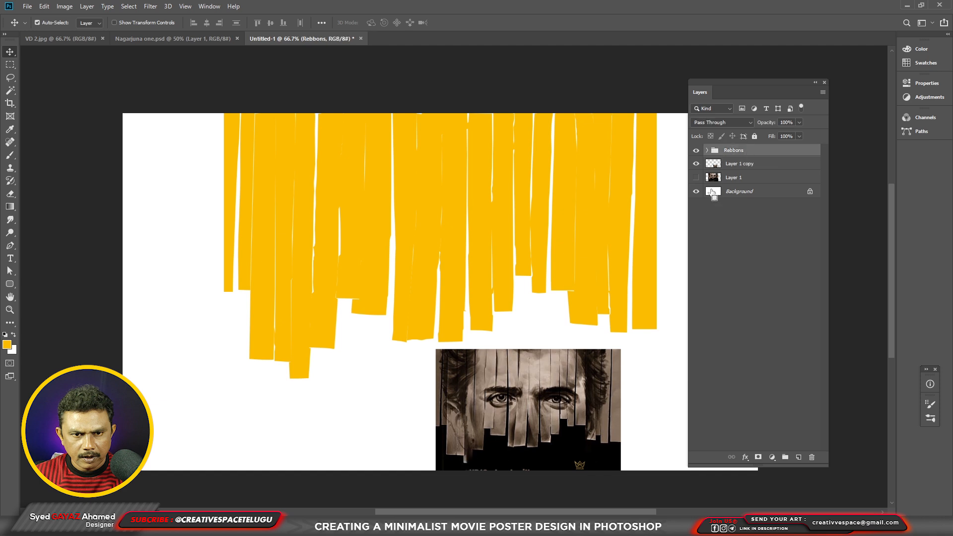
{"action": "key", "text": "ctrl+j"}
{"action": "right_click", "coordinate": [727, 154]}
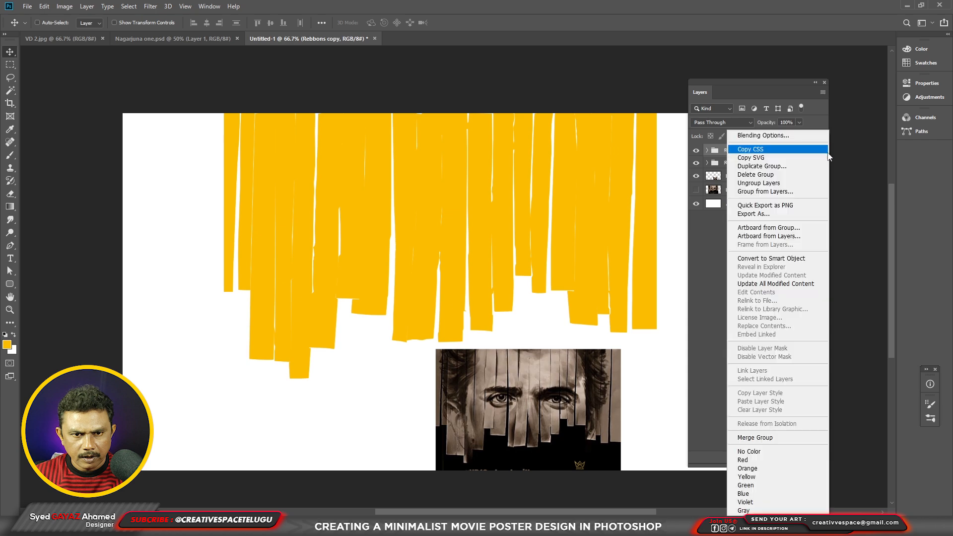
{"action": "left_click", "coordinate": [778, 259]}
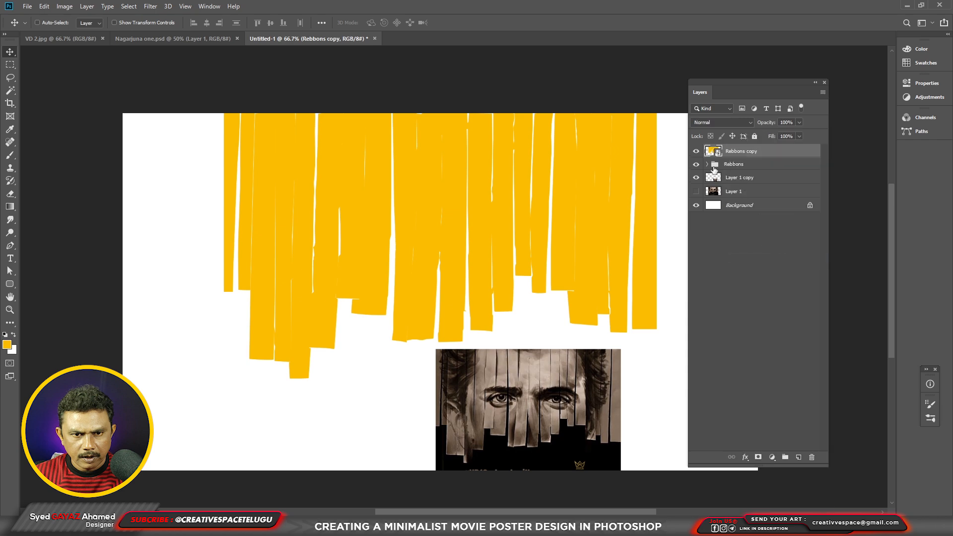
{"action": "right_click", "coordinate": [754, 155]}
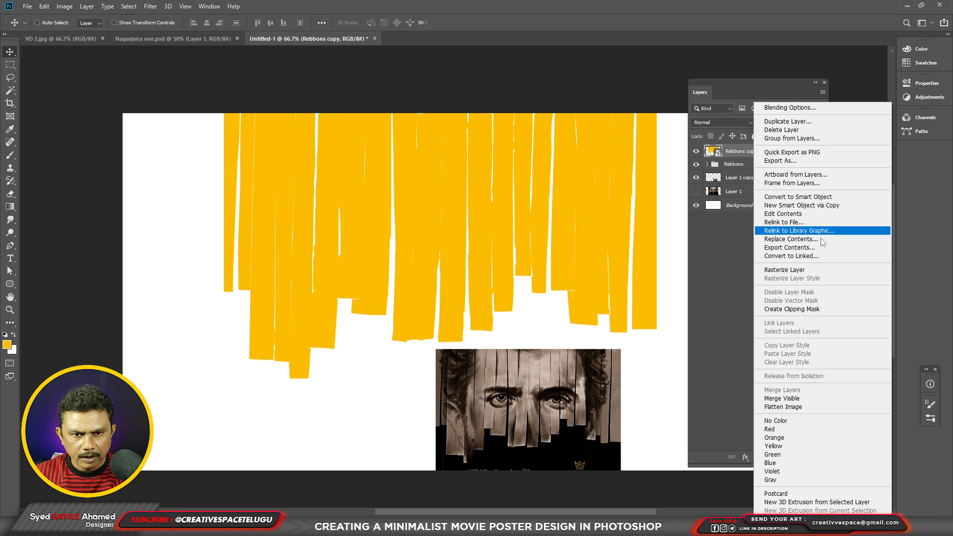
{"action": "left_click", "coordinate": [775, 275]}
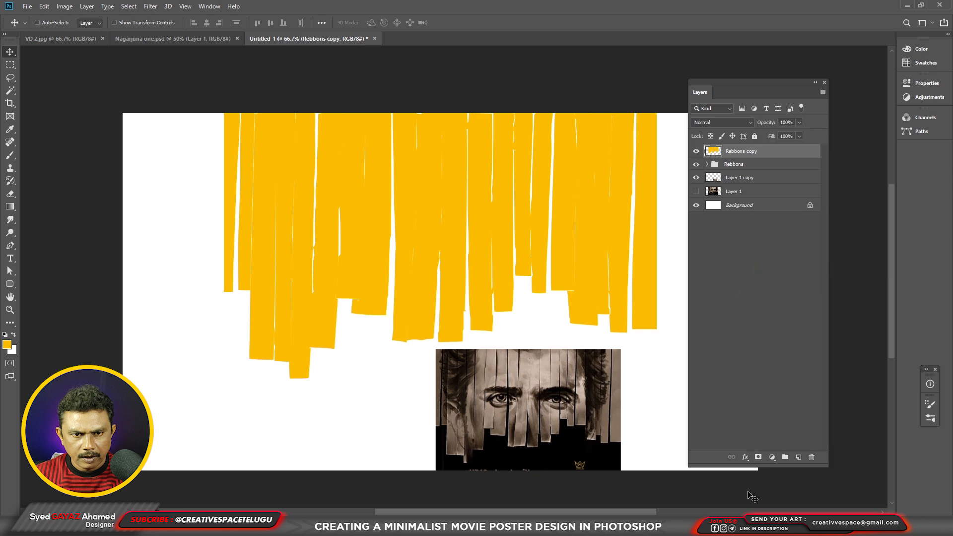
Add an Inner Glow to the Rebbons copy layer with choke 13% and size 5 px
{"action": "left_click", "coordinate": [748, 463]}
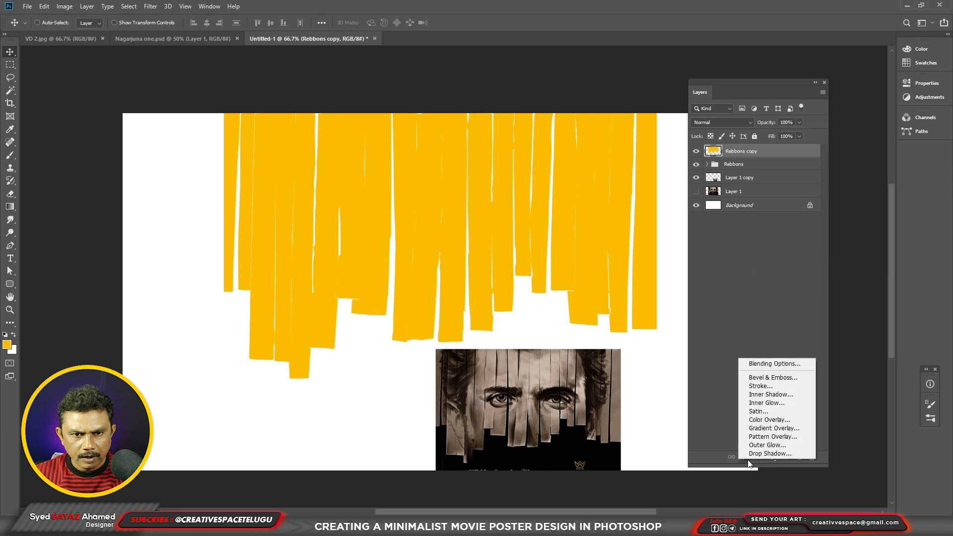
{"action": "left_click", "coordinate": [766, 403]}
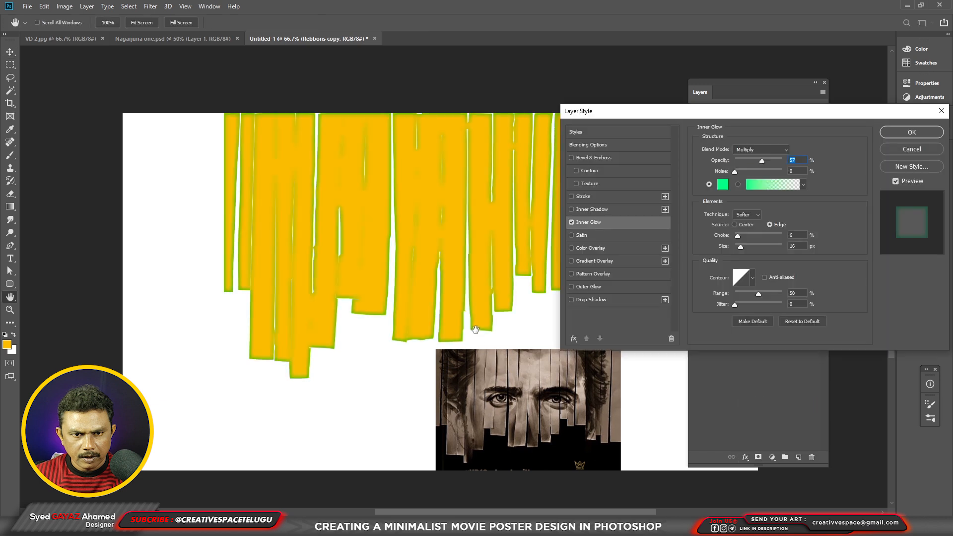
{"action": "key", "text": "ctrl+plus"}
{"action": "key", "text": "ctrl+plus"}
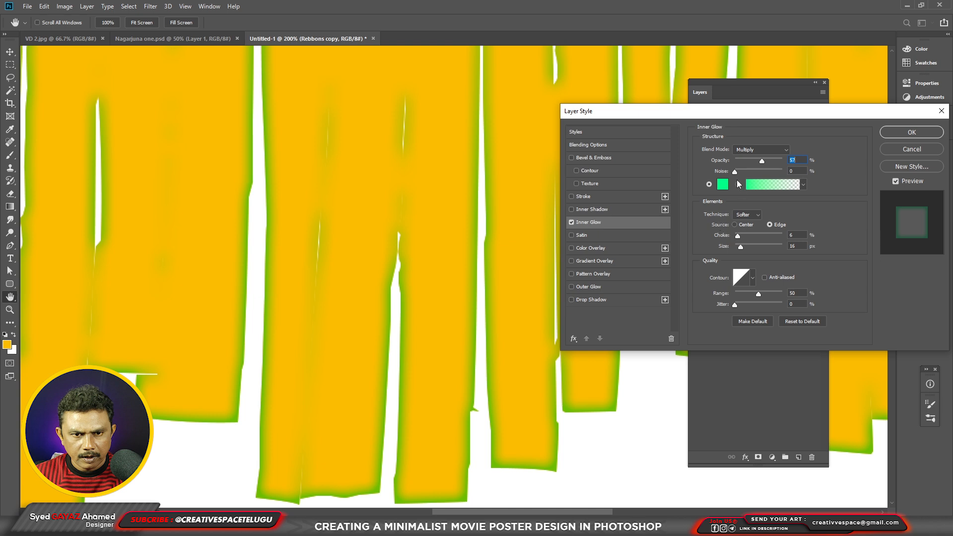
{"action": "left_click_drag", "start_coordinate": [741, 248], "coordinate": [731, 236]}
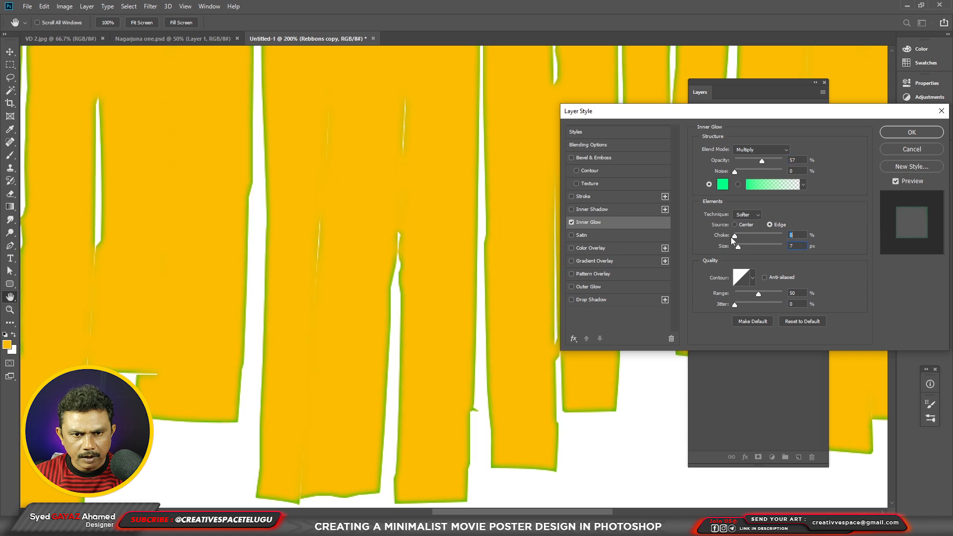
{"action": "left_click", "coordinate": [737, 247]}
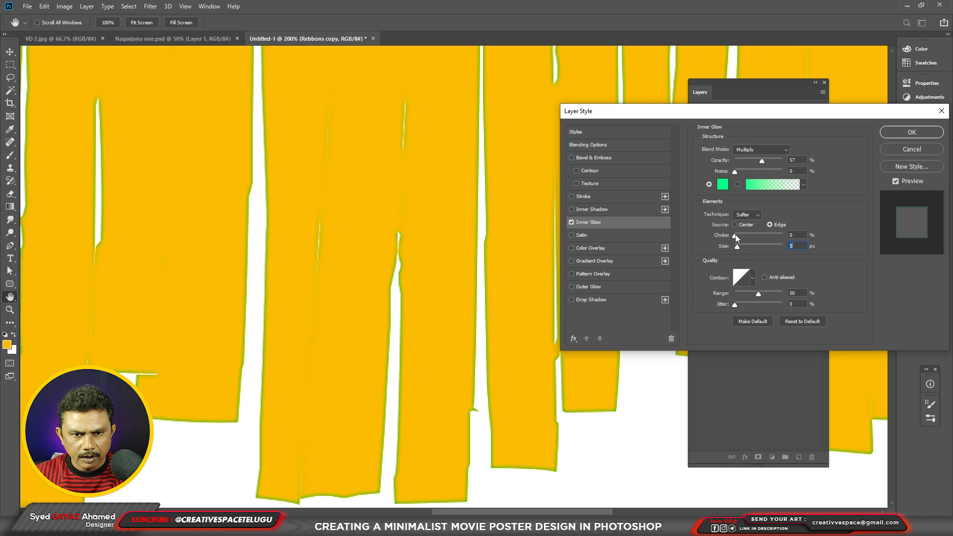
{"action": "left_click_drag", "start_coordinate": [737, 236], "coordinate": [741, 237]}
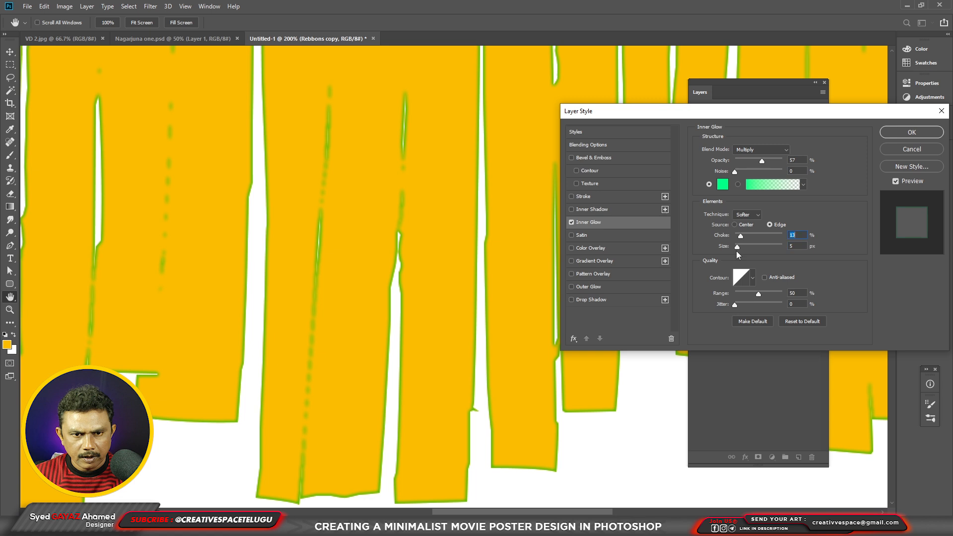
{"action": "key", "text": "ctrl+minus"}
{"action": "key", "text": "ctrl+minus"}
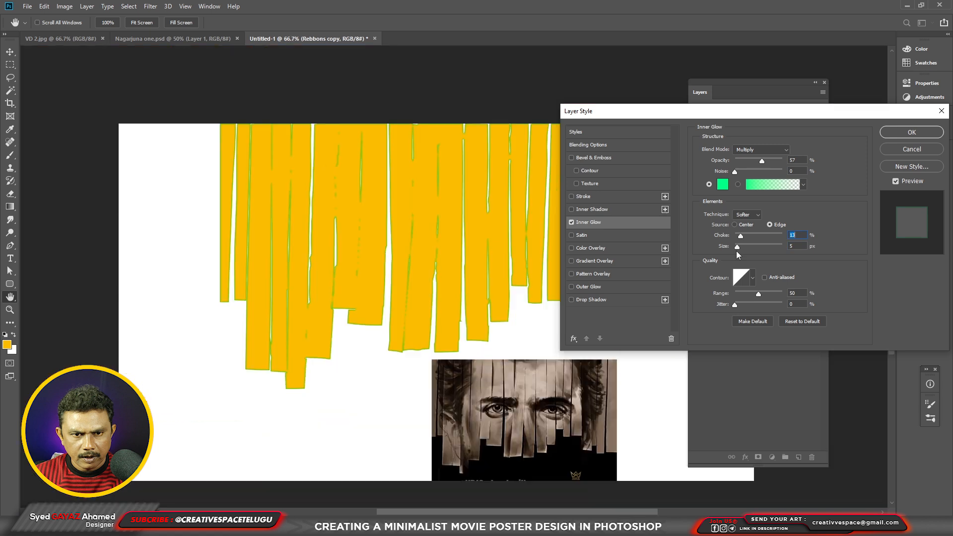
{"action": "left_click", "coordinate": [912, 132]}
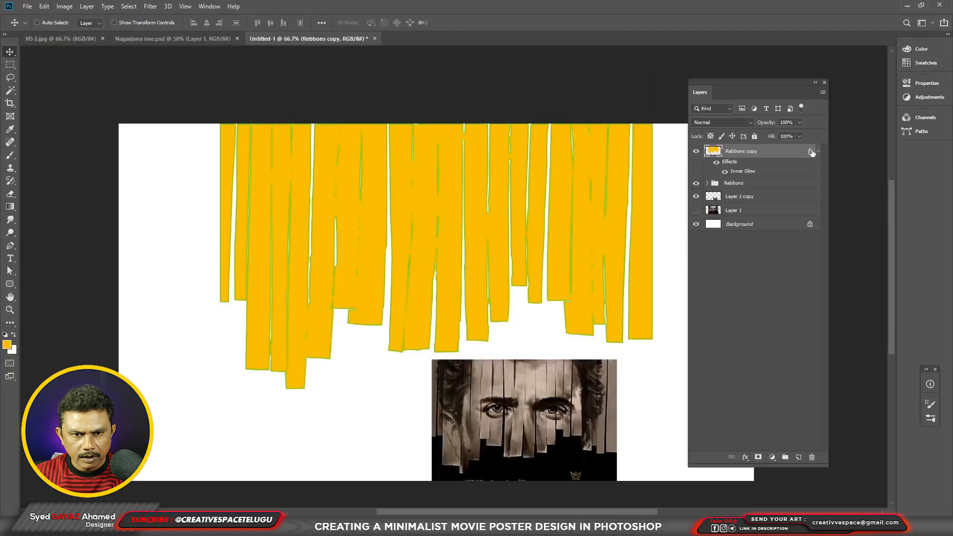
Separate the Rebbons copy's inner glow effect into its own layer and recolour that glow white
{"action": "right_click", "coordinate": [810, 152]}
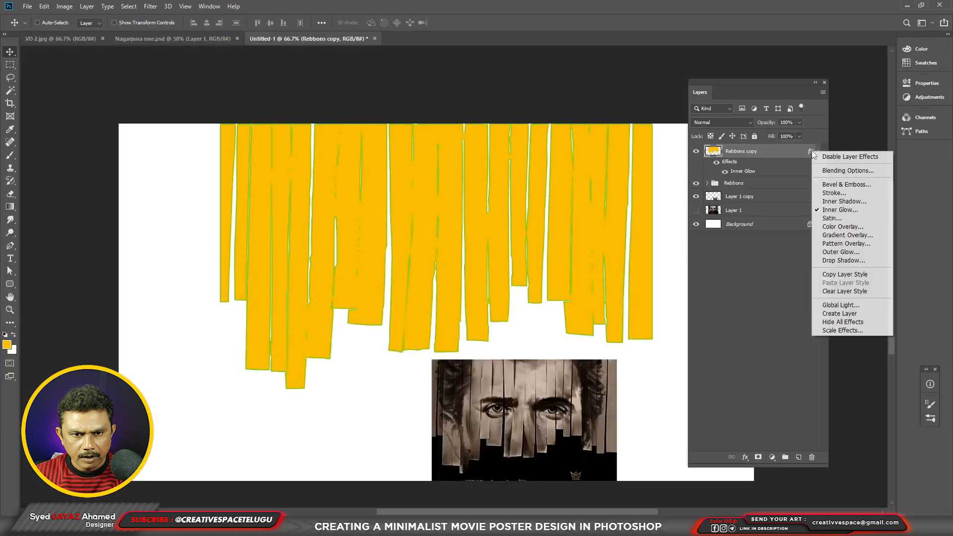
{"action": "left_click", "coordinate": [853, 315]}
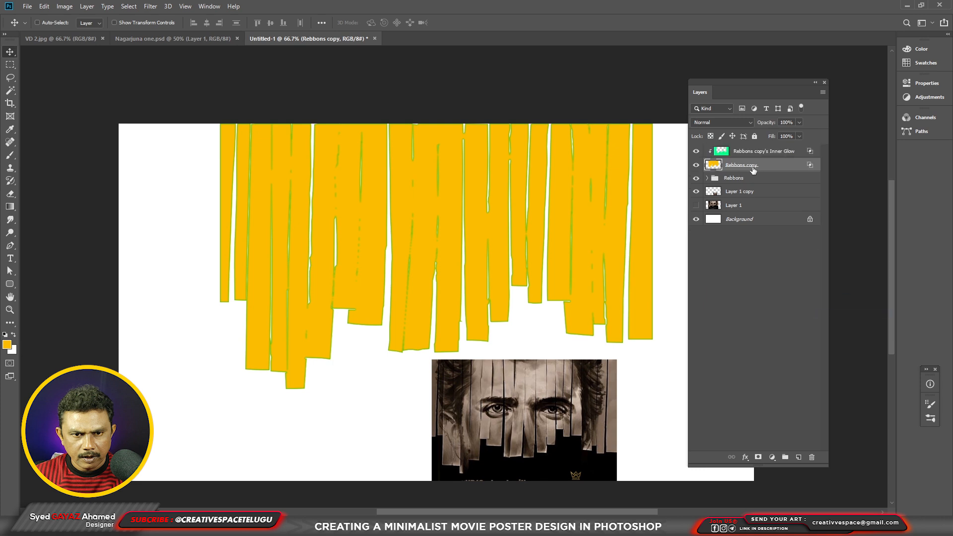
{"action": "left_click", "coordinate": [716, 157]}
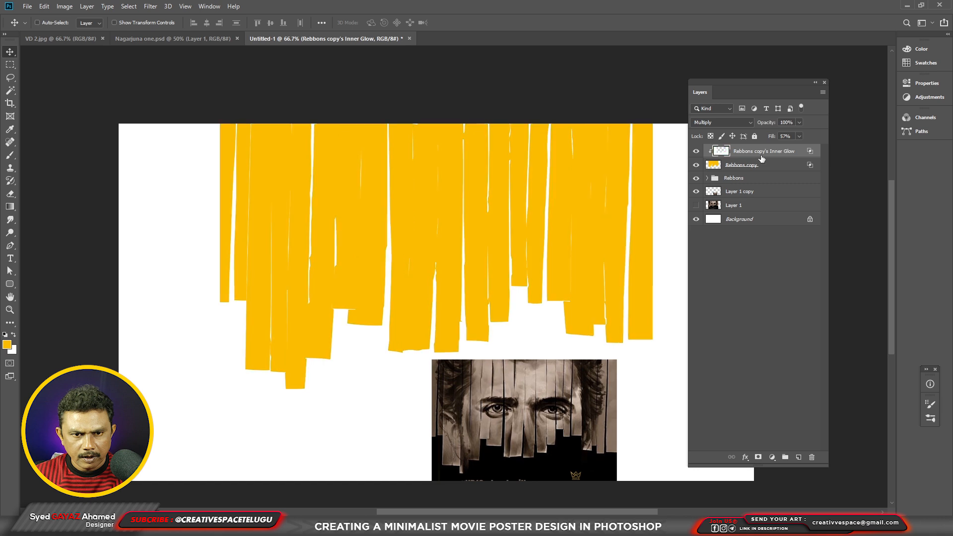
Set the white inner glow layer's blend mode to Normal
{"action": "key", "text": "ctrl+1"}
{"action": "left_click", "coordinate": [722, 123]}
{"action": "left_click", "coordinate": [705, 131]}
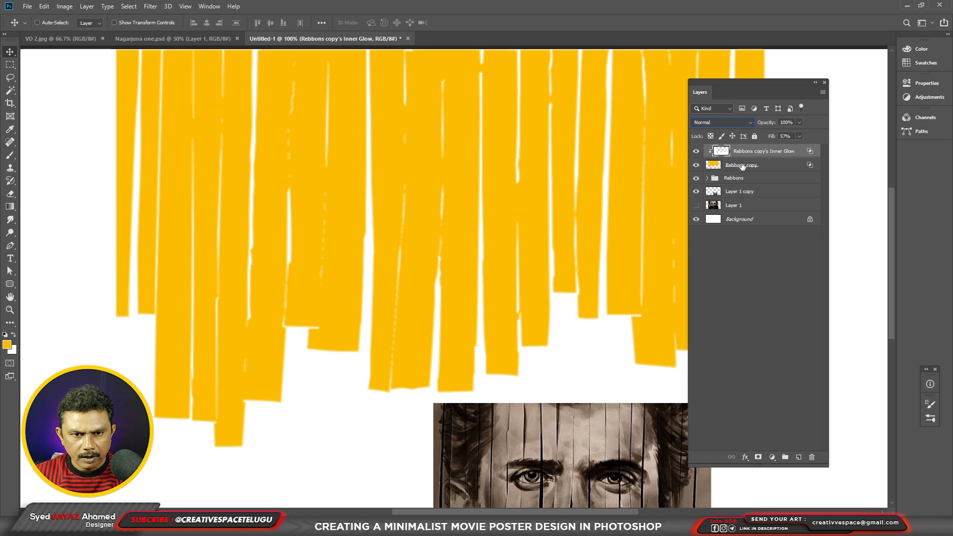
Set the foreground colour to blue 0b3ea7 and fill the Rebbons copy strips with it, preserving transparency
{"action": "left_click", "coordinate": [742, 166]}
{"action": "left_click", "coordinate": [6, 345]}
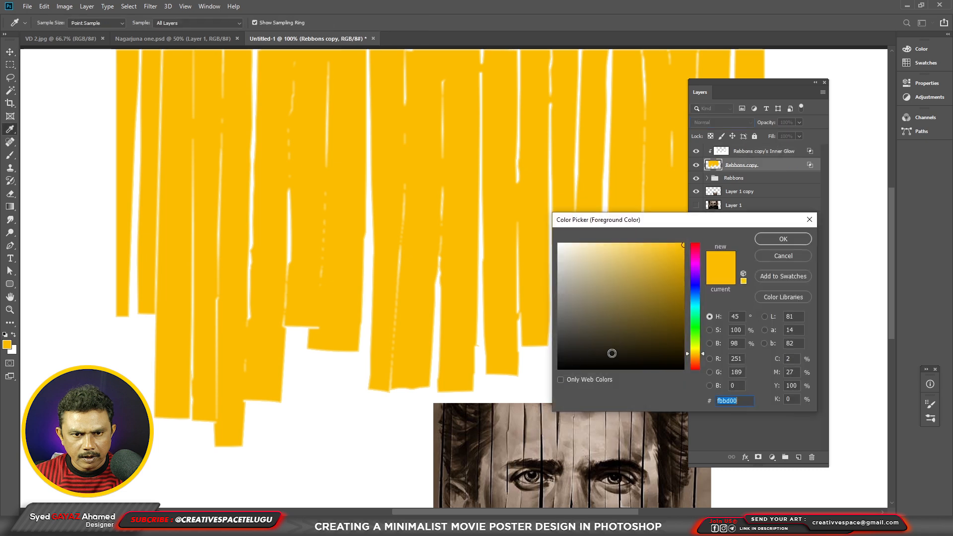
{"action": "left_click_drag", "start_coordinate": [664, 352], "coordinate": [692, 373]}
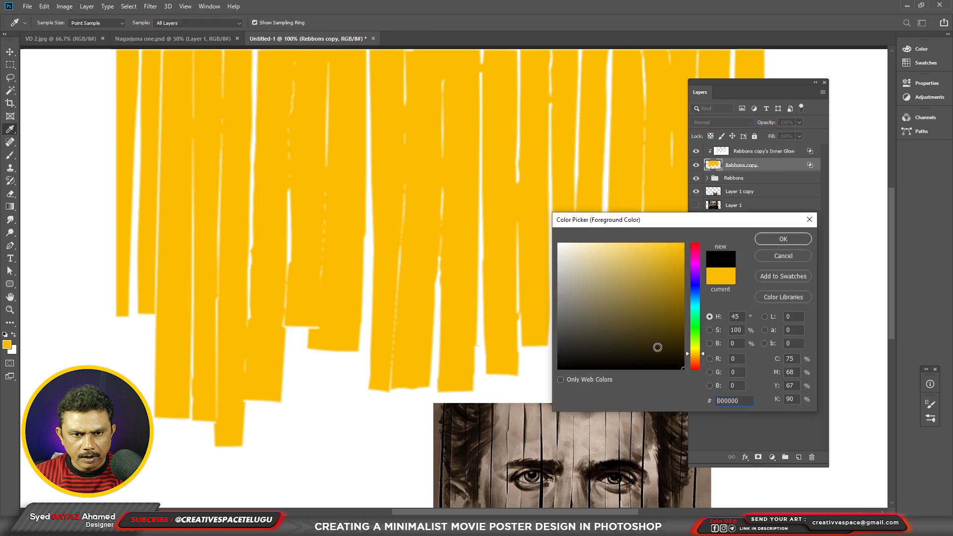
{"action": "left_click", "coordinate": [694, 301]}
{"action": "left_click", "coordinate": [668, 280]}
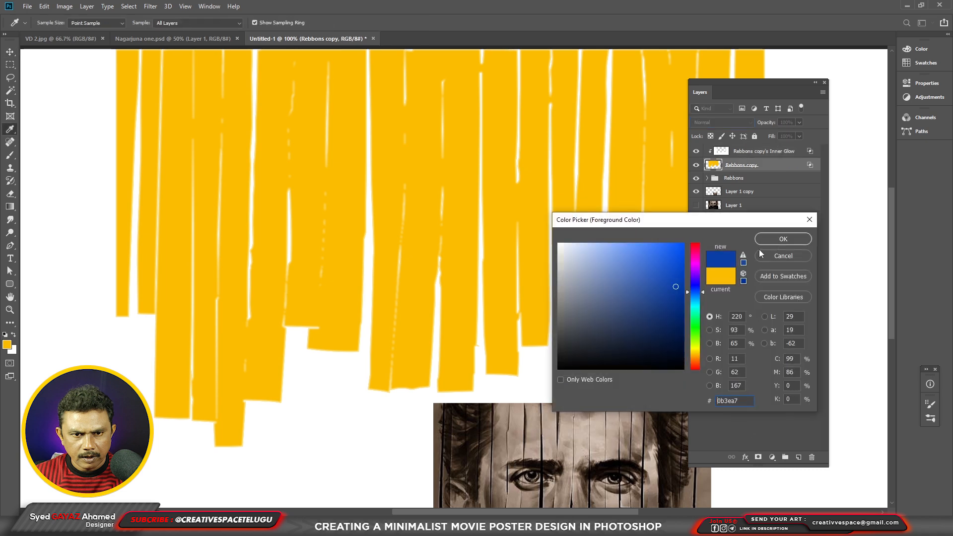
{"action": "left_click", "coordinate": [783, 239]}
{"action": "key", "text": "alt+shift+BackSpace"}
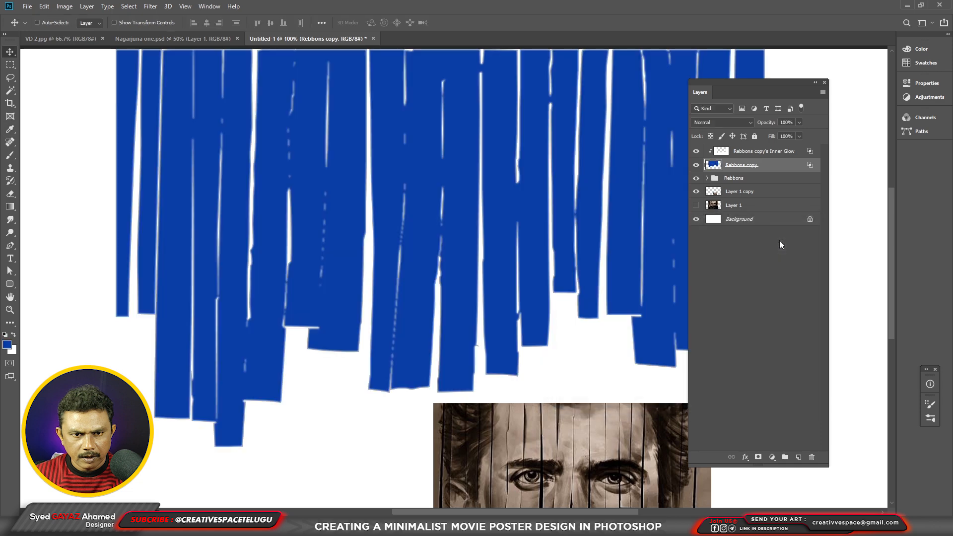
Compare the blue strips with and without the white inner glow layer
{"action": "left_click", "coordinate": [697, 151]}
{"action": "left_click", "coordinate": [696, 152]}
{"action": "left_click", "coordinate": [696, 151]}
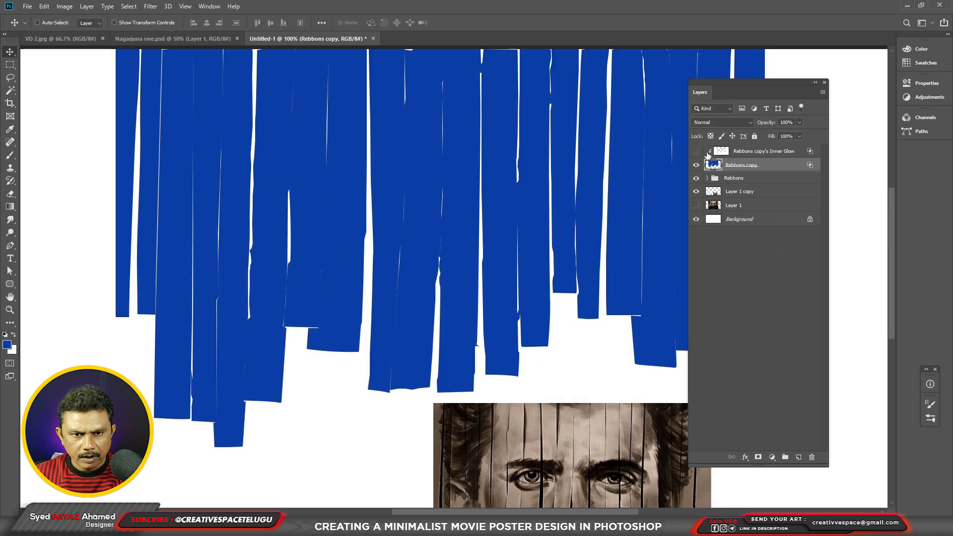
{"action": "left_click", "coordinate": [697, 151]}
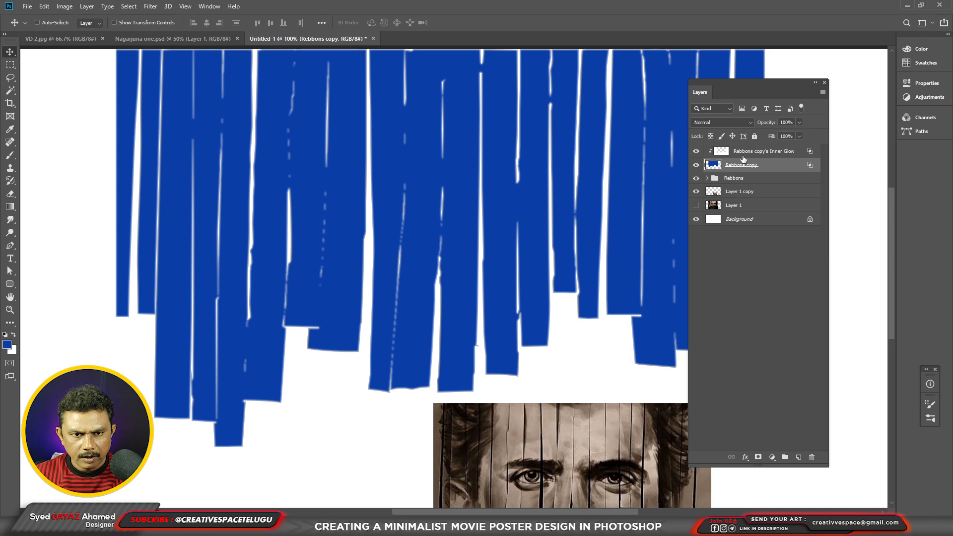
Place the sepia portrait from Nagarjuna one.psd clipped onto the Rebbons copy strips and scale it to 107.93% over them
{"action": "key", "text": "ctrl+minus"}
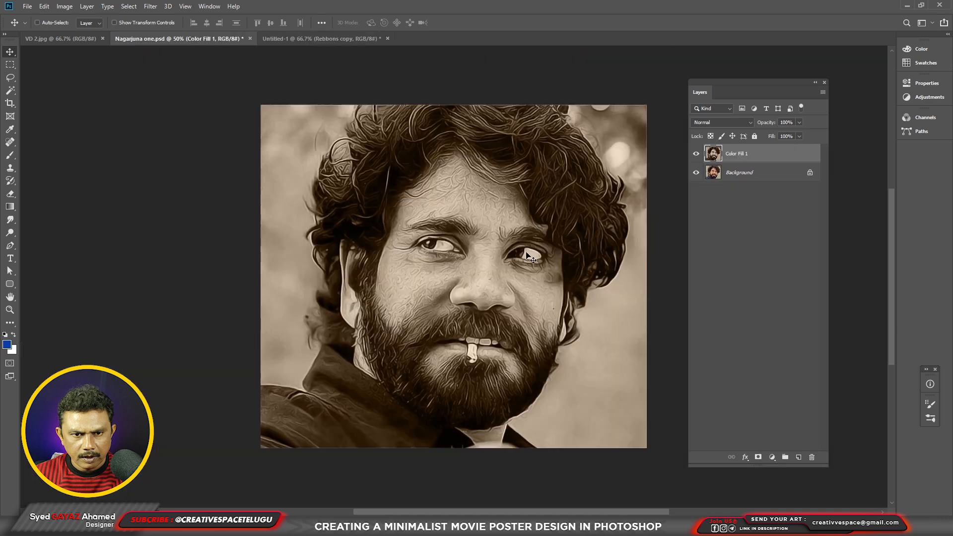
{"action": "left_click_drag", "start_coordinate": [521, 258], "coordinate": [462, 193]}
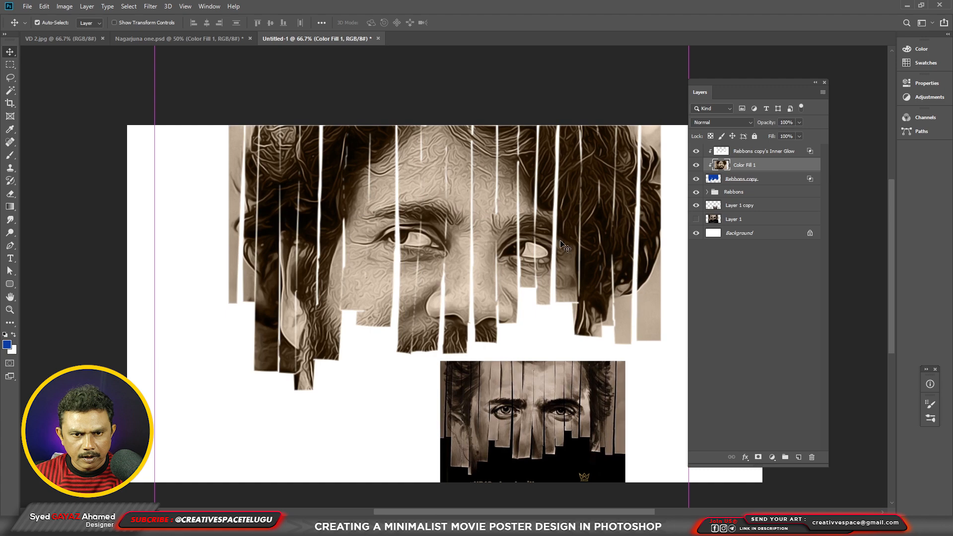
{"action": "key", "text": "ctrl+t"}
{"action": "left_click_drag", "start_coordinate": [788, 86], "coordinate": [823, 79]}
{"action": "left_click_drag", "start_coordinate": [690, 236], "coordinate": [730, 237]}
{"action": "left_click_drag", "start_coordinate": [596, 232], "coordinate": [586, 169]}
{"action": "left_click_drag", "start_coordinate": [720, 152], "coordinate": [751, 138]}
{"action": "left_click_drag", "start_coordinate": [471, 312], "coordinate": [475, 280]}
{"action": "left_click_drag", "start_coordinate": [78, 142], "coordinate": [133, 134]}
{"action": "left_click_drag", "start_coordinate": [525, 186], "coordinate": [527, 200]}
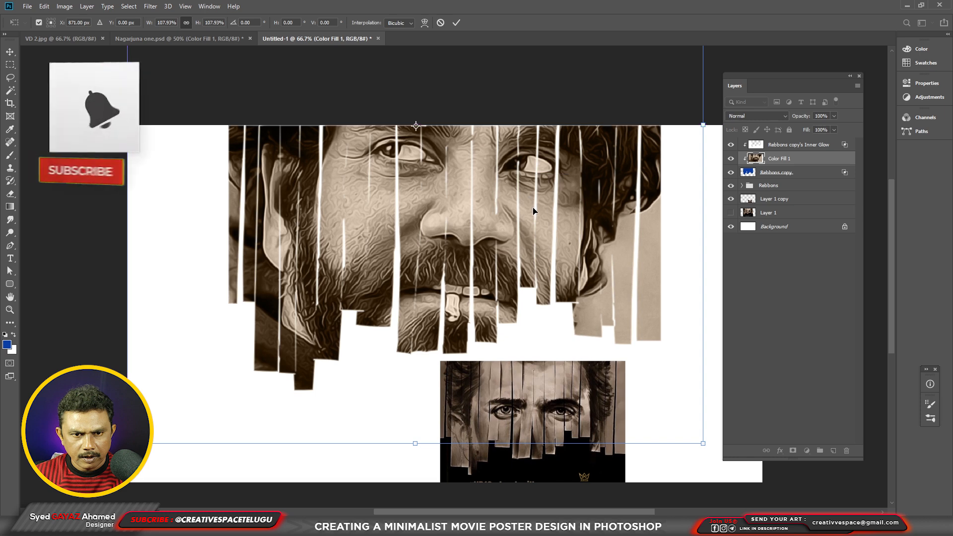
{"action": "key", "text": "Return"}
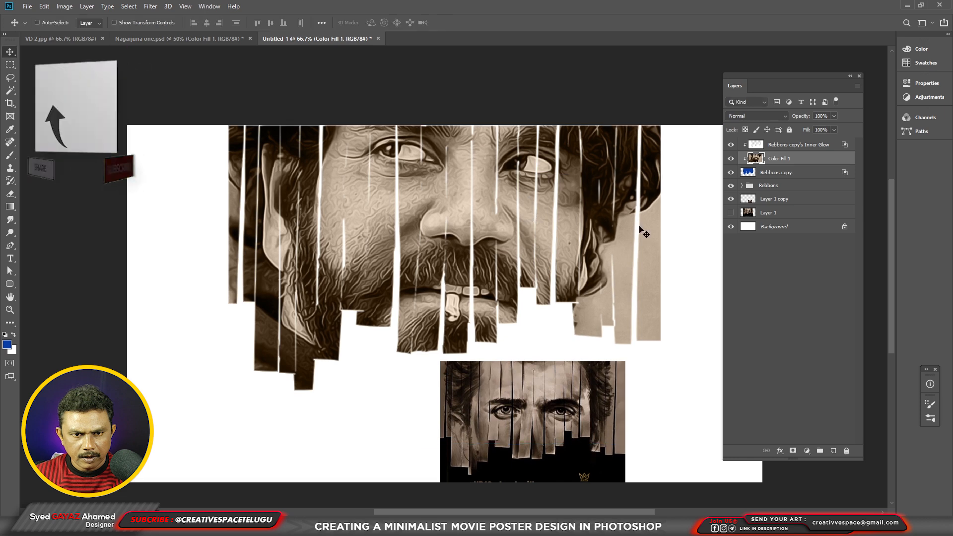
Add a new full-canvas layer filled with black 000000 and send it to just above the Background layer
{"action": "key", "text": "ctrl+a"}
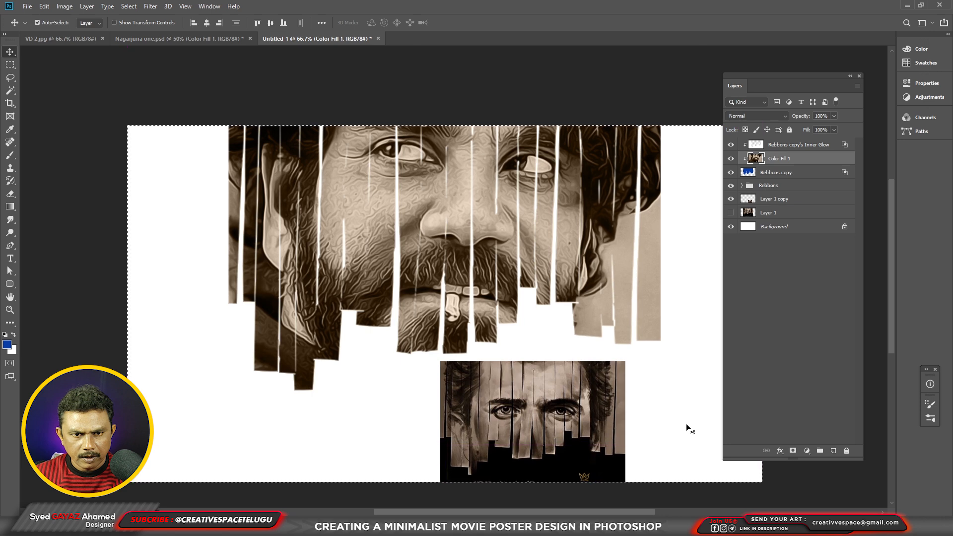
{"action": "key", "text": "ctrl+shift+n"}
{"action": "key", "text": "Return"}
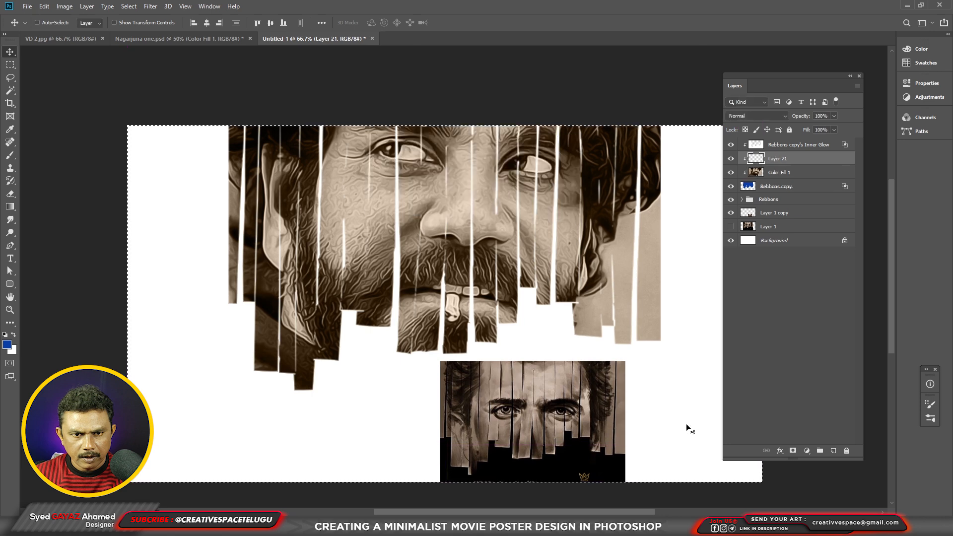
{"action": "key", "text": "alt+BackSpace"}
{"action": "left_click", "coordinate": [7, 344]}
{"action": "type", "text": "000000"}
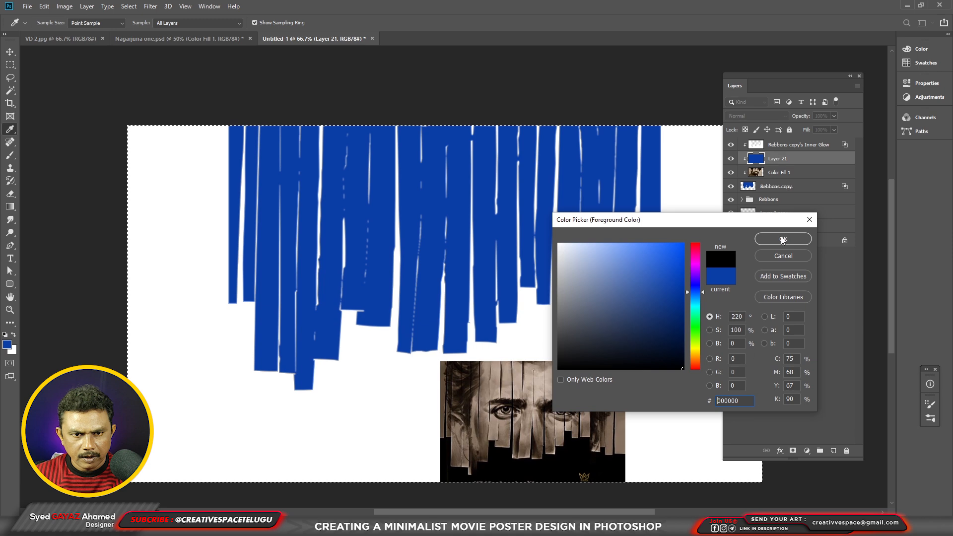
{"action": "key", "text": "Return"}
{"action": "key", "text": "alt+BackSpace"}
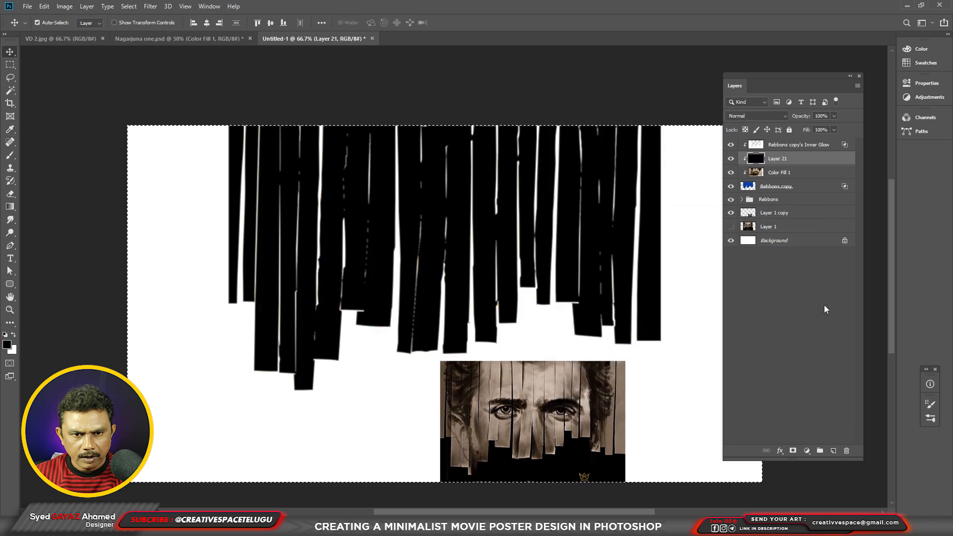
{"action": "key", "text": "ctrl+shift+bracketleft"}
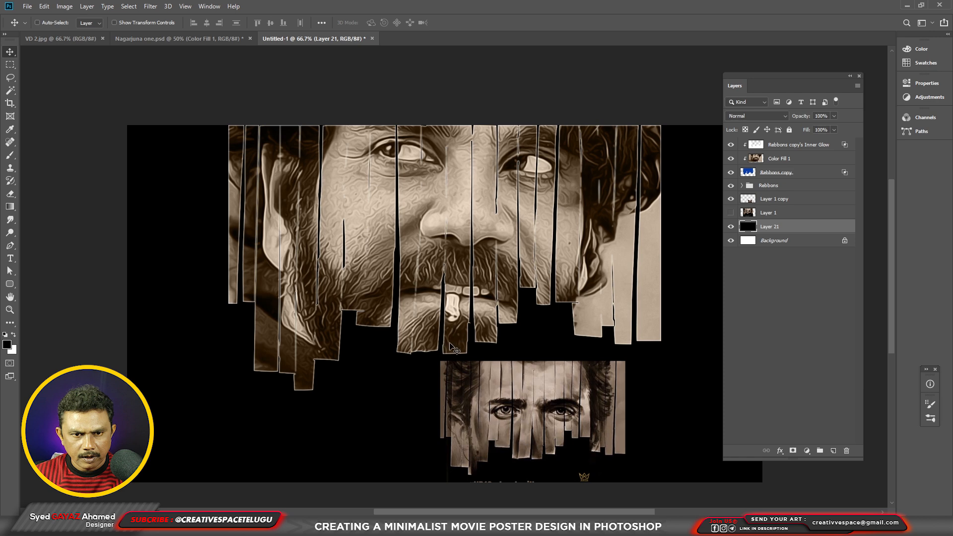
Bring the small reference poster, Layer 1 copy, to the top of the layer stack and move it up over the portrait
{"action": "key", "text": "ctrl+plus"}
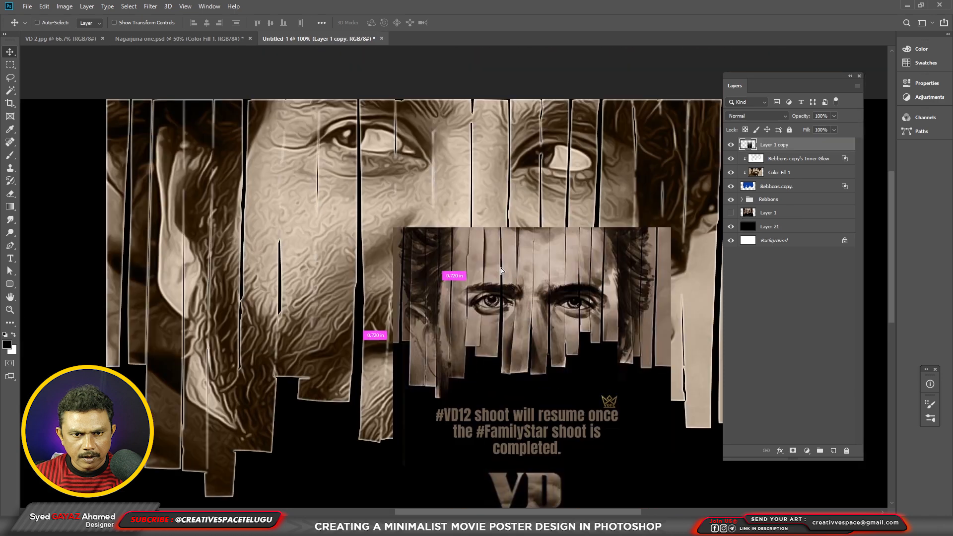
{"action": "left_click_drag", "start_coordinate": [501, 268], "coordinate": [474, 184]}
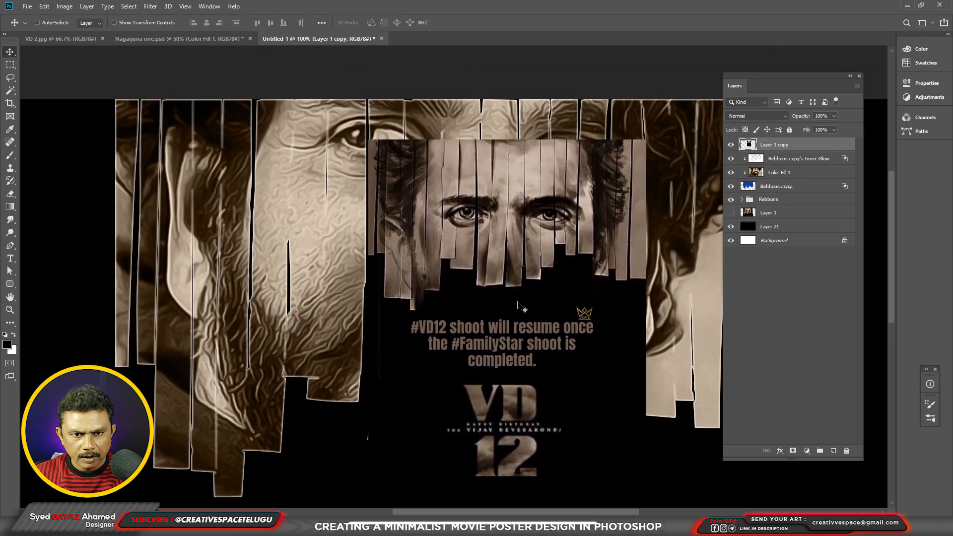
{"action": "right_click", "coordinate": [510, 303]}
{"action": "left_click", "coordinate": [524, 310]}
{"action": "right_click", "coordinate": [537, 309]}
{"action": "left_click", "coordinate": [556, 316]}
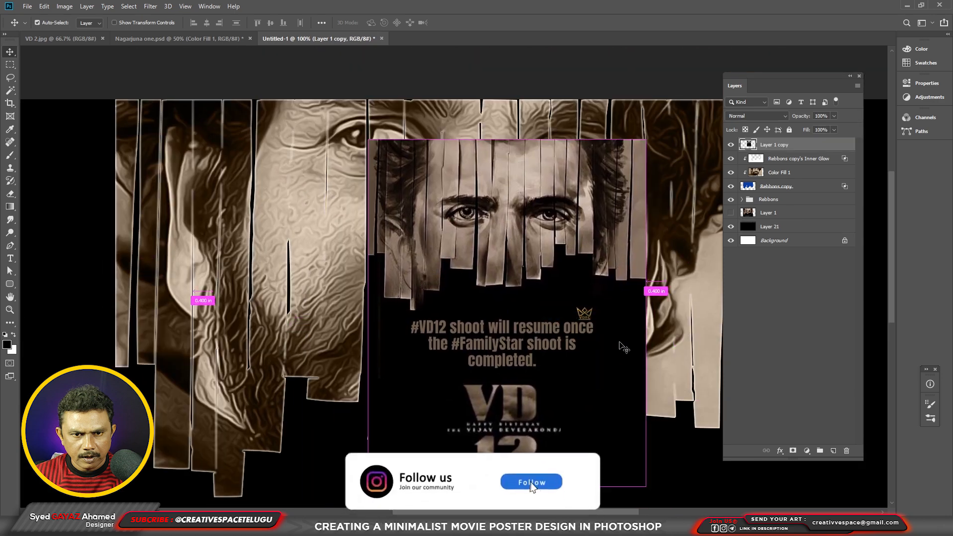
Duplicate the reference poster, enlarge the duplicate, turn it black and place it behind the original as a border
{"action": "key", "text": "ctrl+j"}
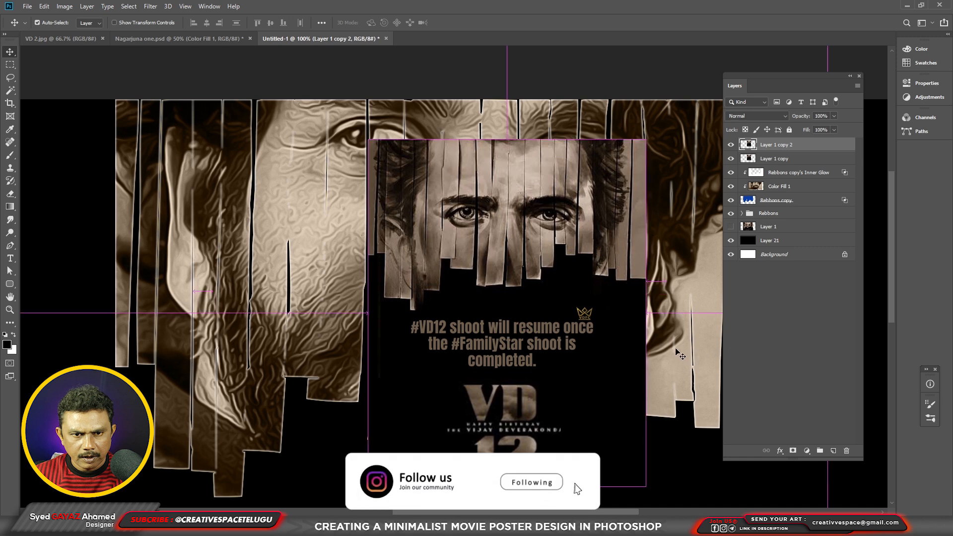
{"action": "key", "text": "ctrl+t"}
{"action": "left_click_drag", "start_coordinate": [646, 309], "coordinate": [676, 303]}
{"action": "key", "text": "Return"}
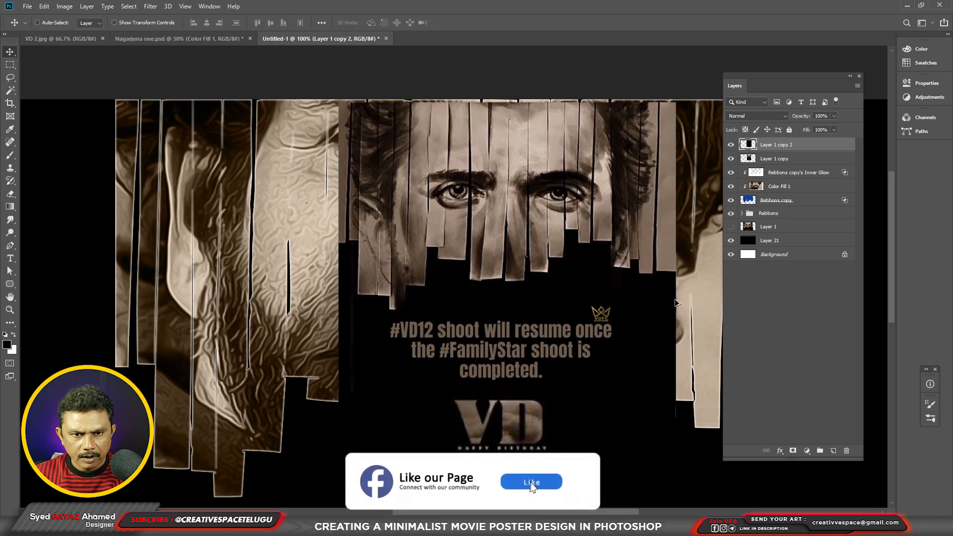
{"action": "key", "text": "ctrl+bracketleft"}
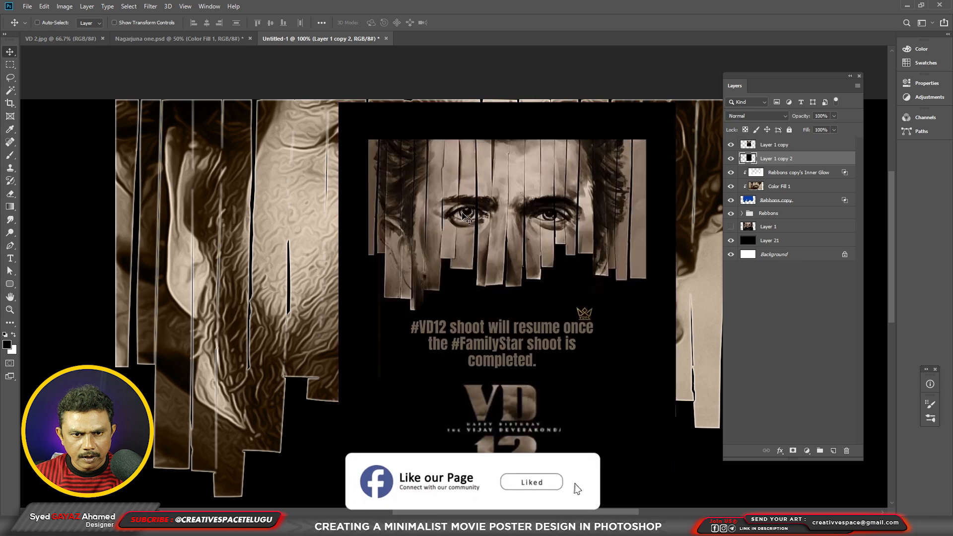
Select the reference poster together with its black backing, move both slightly down and merge them into one layer
{"action": "right_click", "coordinate": [626, 335]}
{"action": "left_click", "coordinate": [639, 341]}
{"action": "right_click", "coordinate": [549, 211]}
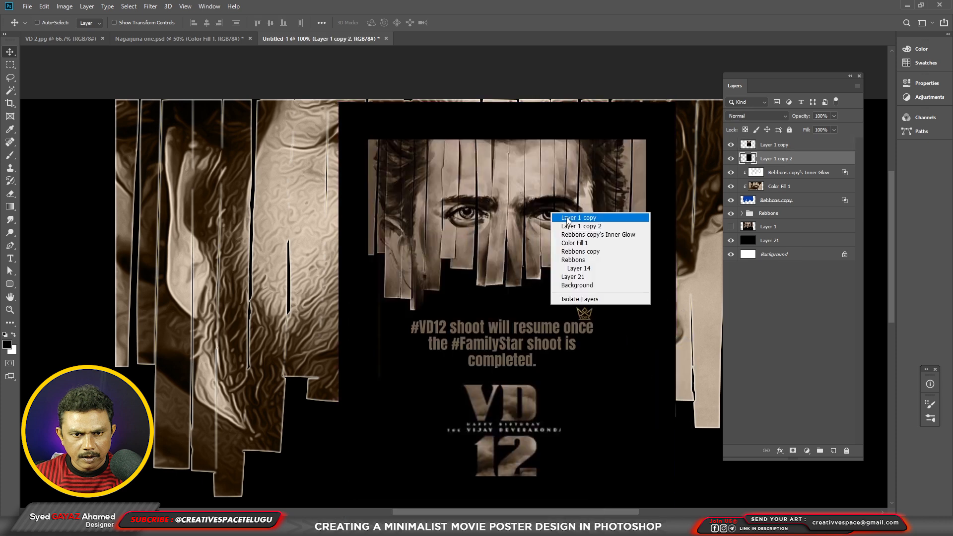
{"action": "left_click", "coordinate": [565, 220]}
{"action": "right_click", "coordinate": [653, 237], "text": "shift"}
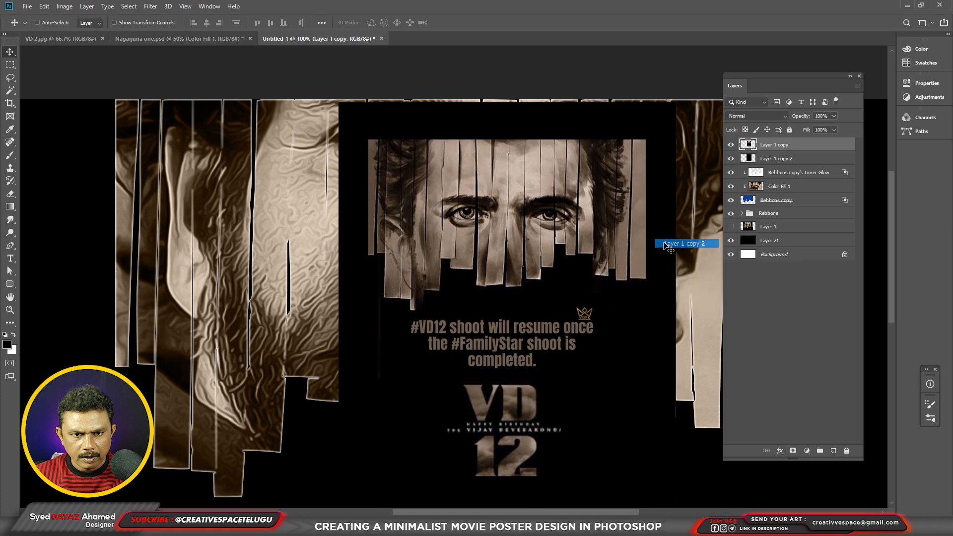
{"action": "left_click", "coordinate": [664, 244], "text": "shift"}
{"action": "left_click_drag", "start_coordinate": [665, 243], "coordinate": [669, 281]}
{"action": "key", "text": "ctrl+e"}
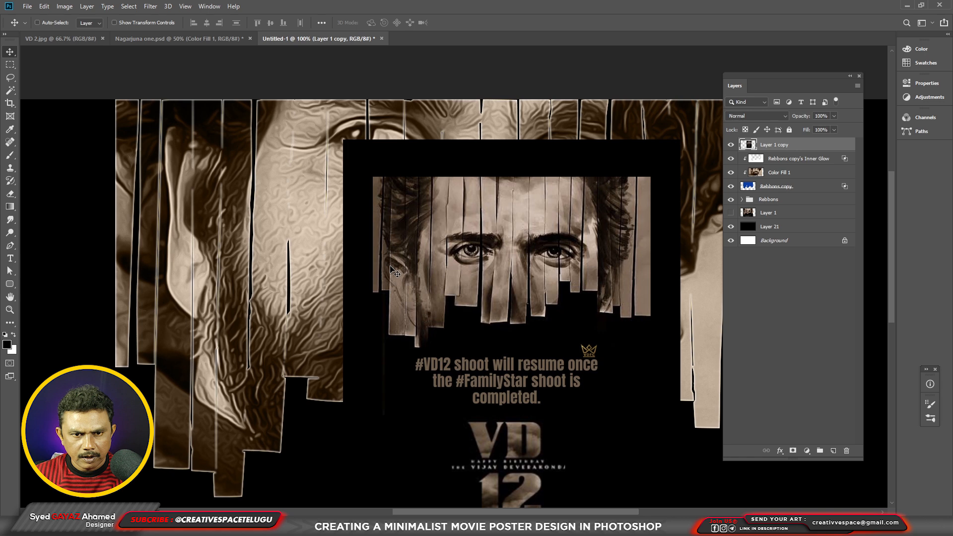
Hide the Rebbons copy's Inner Glow layer so the portrait strips show without white edges
{"action": "left_click_drag", "start_coordinate": [392, 332], "coordinate": [454, 309]}
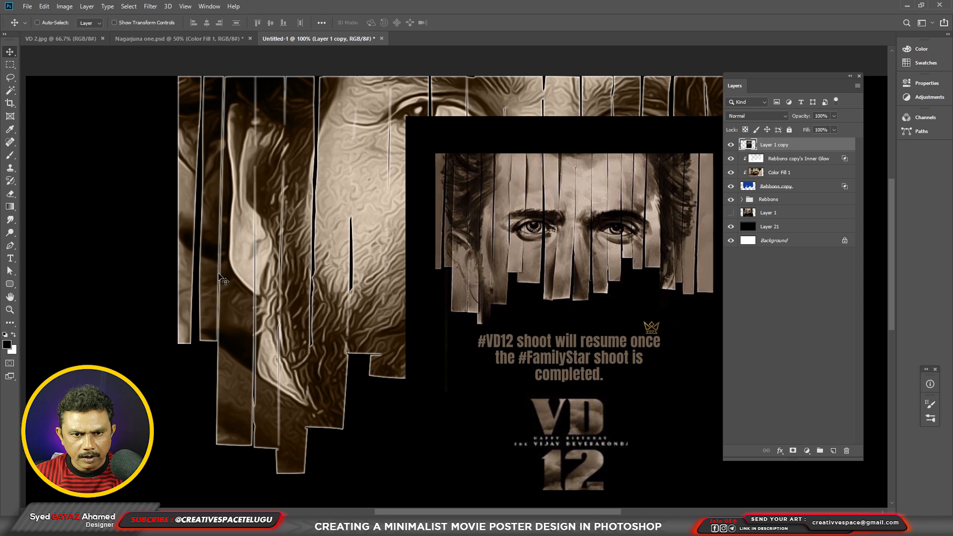
{"action": "scroll", "coordinate": [216, 300], "scroll_direction": "up", "scroll_amount": 1}
{"action": "left_click_drag", "start_coordinate": [216, 301], "coordinate": [282, 364]}
{"action": "right_click", "coordinate": [259, 347]}
{"action": "left_click", "coordinate": [286, 348]}
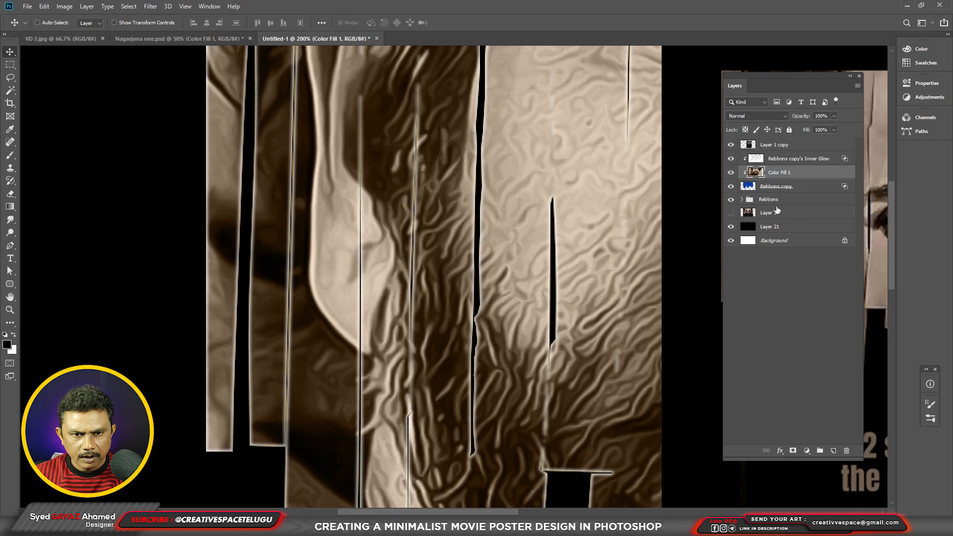
{"action": "left_click", "coordinate": [731, 159]}
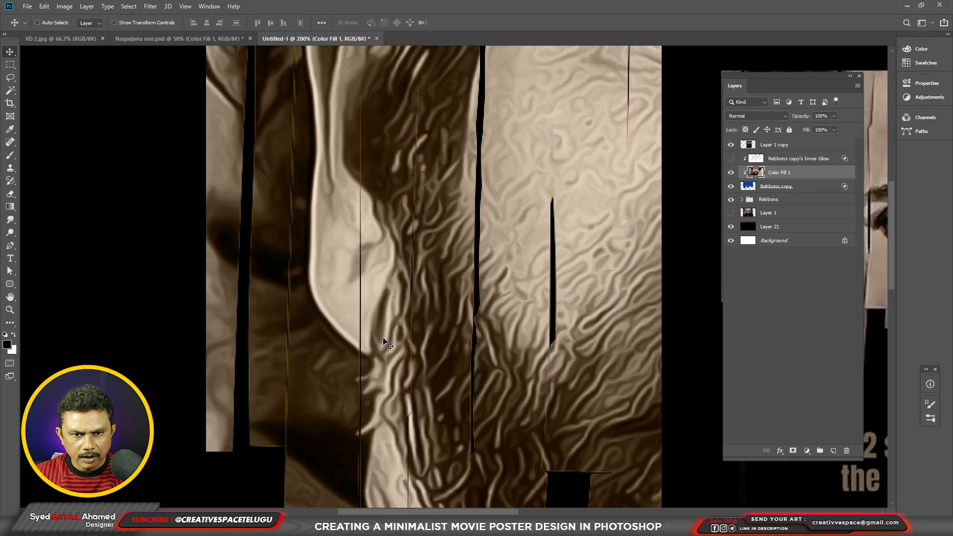
Create a tall black rectangle on a new layer over the portrait's ear and bring it to the top of the layer stack
{"action": "scroll", "coordinate": [420, 350], "scroll_direction": "down", "scroll_amount": 1}
{"action": "left_click", "coordinate": [781, 188]}
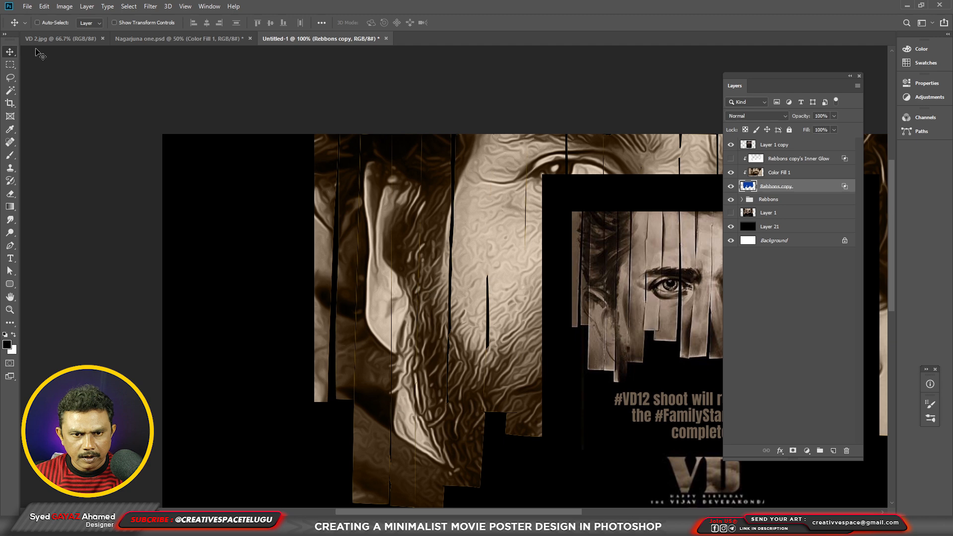
{"action": "key", "text": "m"}
{"action": "left_click_drag", "start_coordinate": [354, 134], "coordinate": [379, 401]}
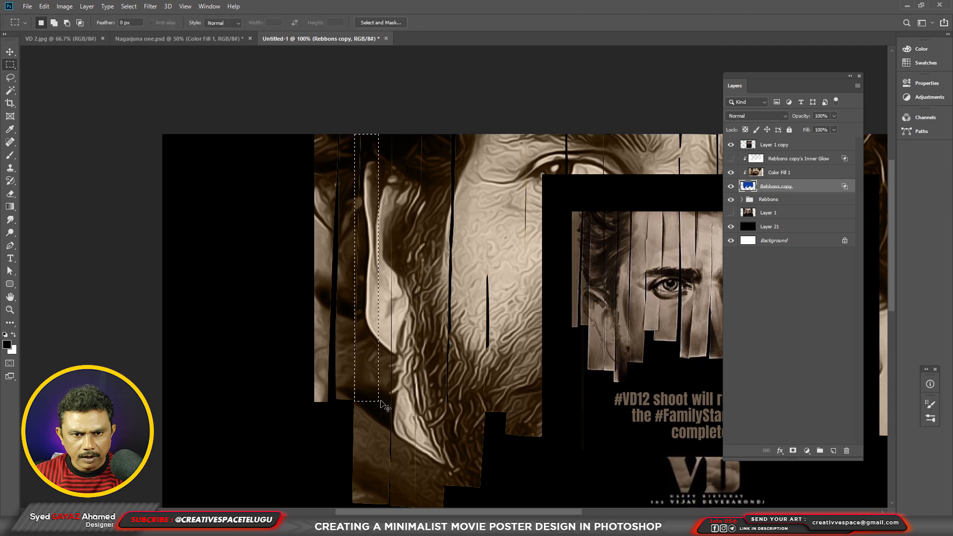
{"action": "key", "text": "ctrl+j"}
{"action": "key", "text": "ctrl+d"}
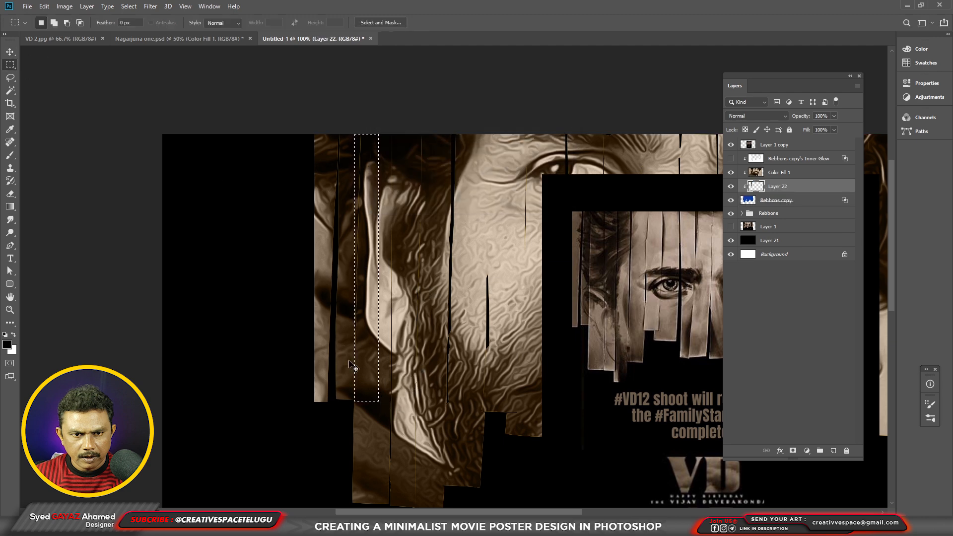
{"action": "key", "text": "ctrl+shift+bracketright"}
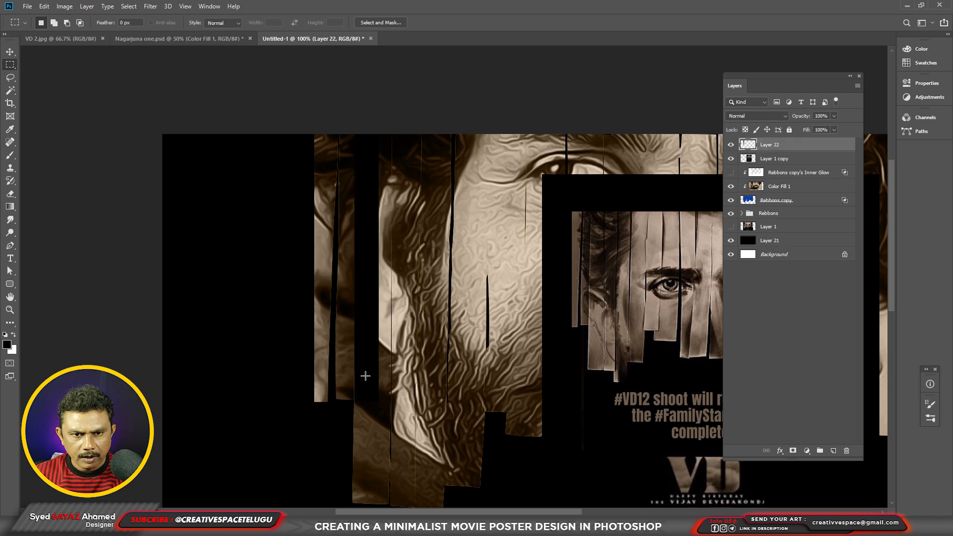
{"action": "key", "text": "v"}
{"action": "left_click_drag", "start_coordinate": [362, 328], "coordinate": [357, 328]}
Apply a Gaussian Blur with a 3.6-pixel radius to the black rectangle
{"action": "left_click", "coordinate": [147, 6]}
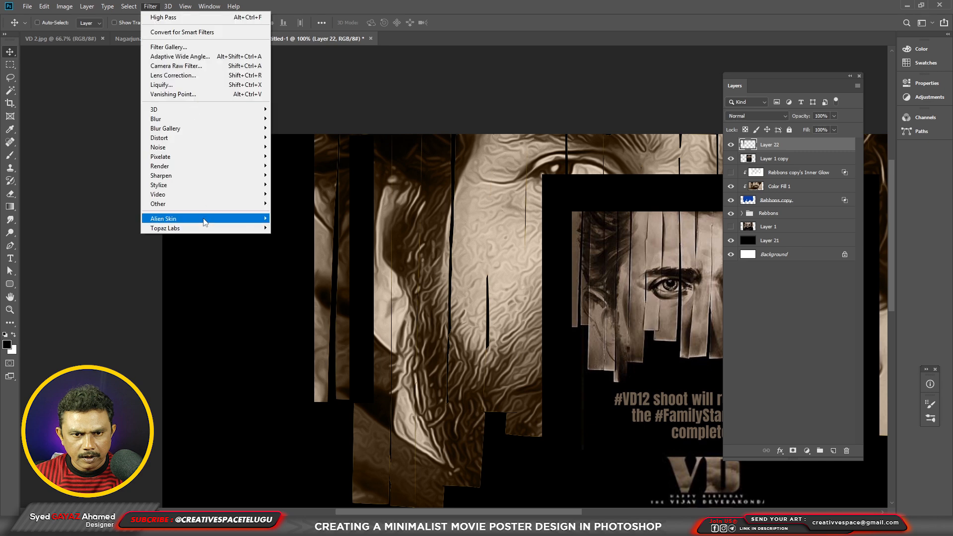
{"action": "mouse_move", "coordinate": [192, 119]}
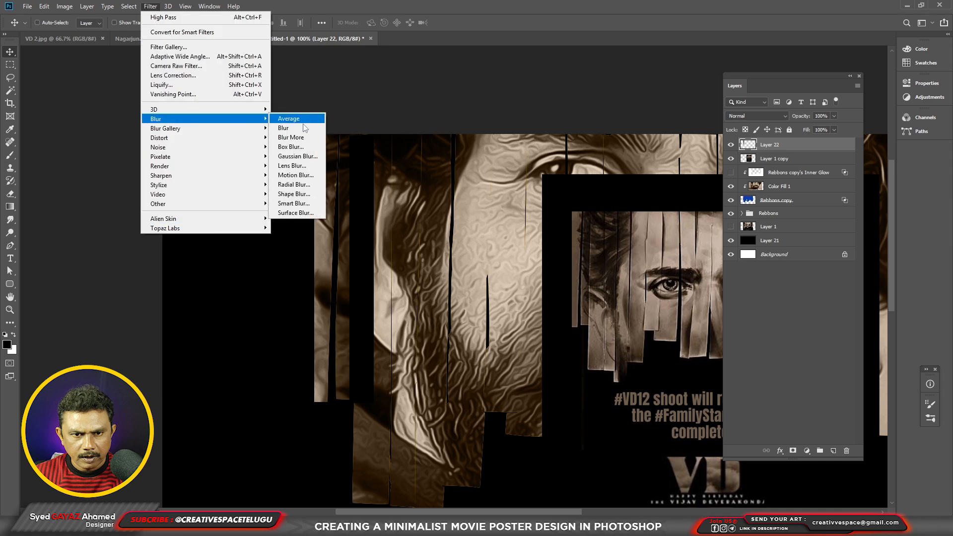
{"action": "left_click", "coordinate": [298, 156]}
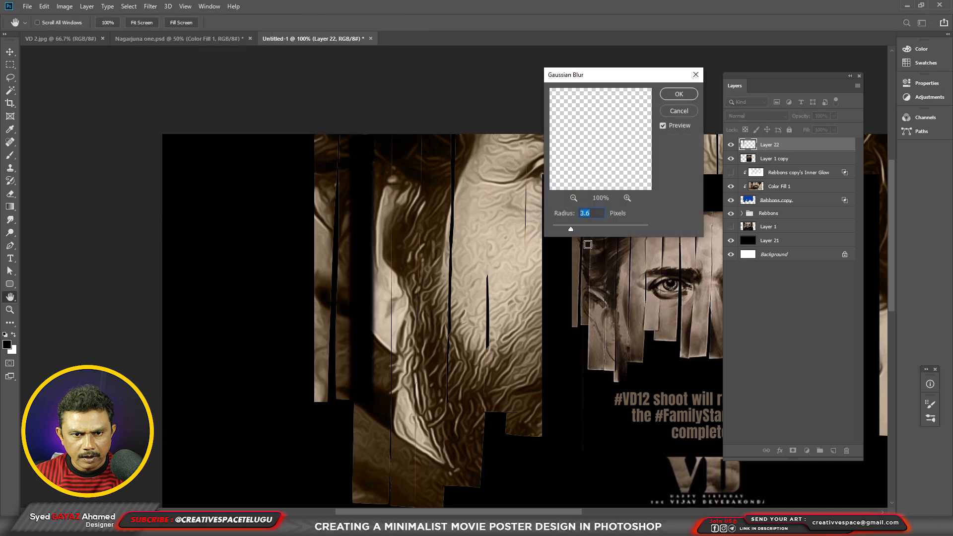
{"action": "left_click", "coordinate": [679, 94]}
Clip the blurred black rectangle to the strips directly above Color Fill 1 with Multiply blending, positioned along a strip edge
{"action": "left_click_drag", "start_coordinate": [777, 144], "coordinate": [787, 195]}
{"action": "key", "text": "ctrl+t"}
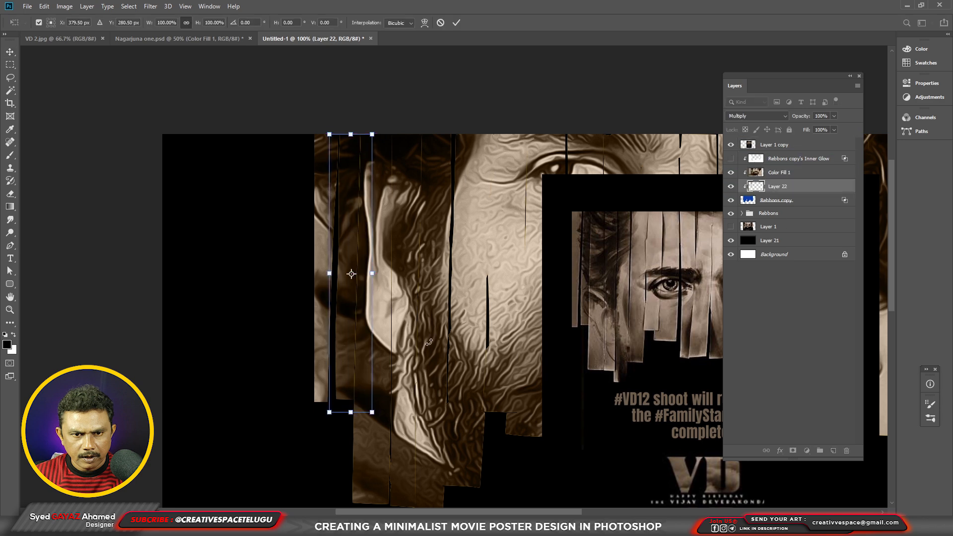
{"action": "key", "text": "Return"}
{"action": "key", "text": "ctrl+bracketright"}
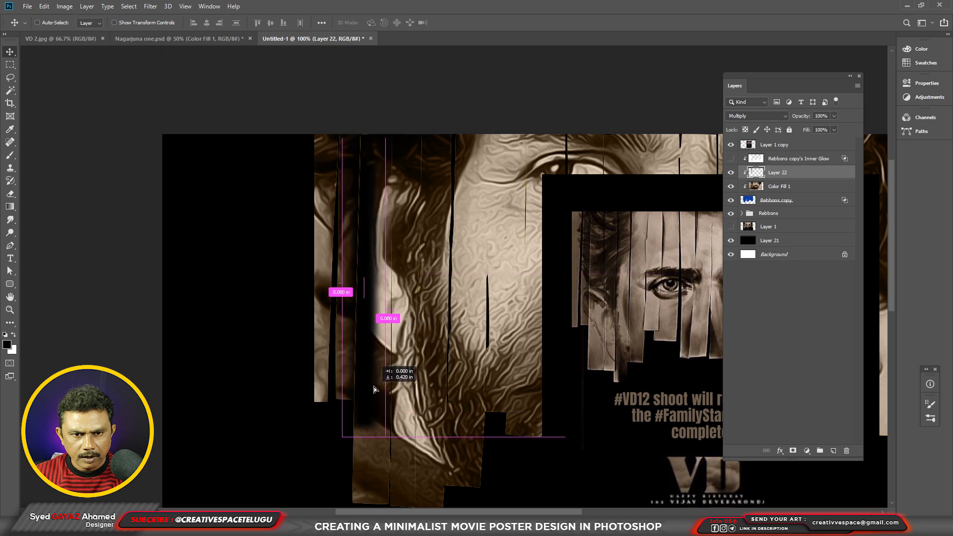
Erase the excess of the blurred shadow over the ear with a soft 70 px eraser, keeping it near the strip edge
{"action": "key", "text": "e"}
{"action": "key", "text": "bracketleft"}
{"action": "key", "text": "bracketleft"}
{"action": "key", "text": "bracketleft"}
{"action": "key", "text": "bracketleft"}
{"action": "key", "text": "bracketleft"}
{"action": "key", "text": "bracketleft"}
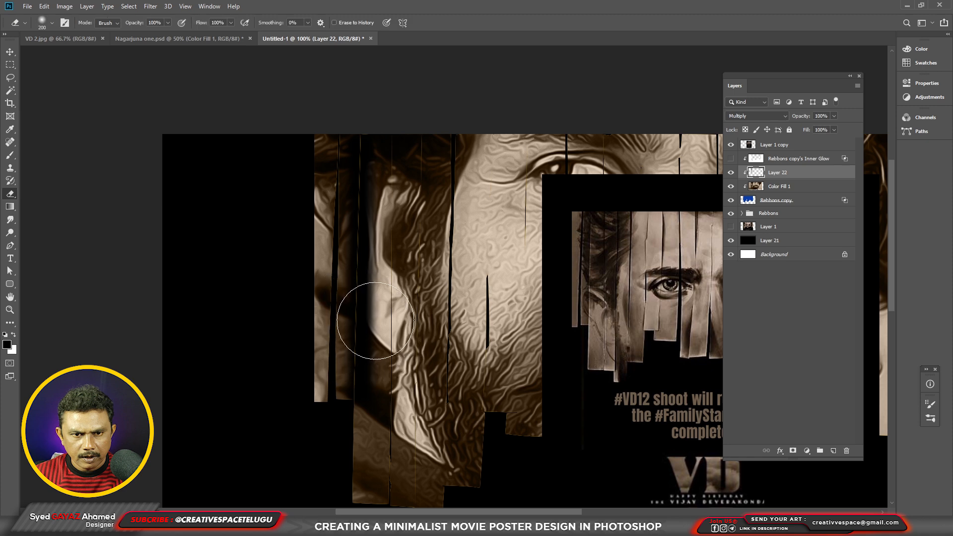
{"action": "key", "text": "bracketleft"}
{"action": "key", "text": "bracketleft"}
{"action": "key", "text": "bracketleft"}
{"action": "mouse_move", "coordinate": [374, 308]}
{"action": "left_mouse_down"}
{"action": "mouse_move", "coordinate": [372, 378]}
{"action": "mouse_move", "coordinate": [366, 240]}
{"action": "mouse_move", "coordinate": [380, 248]}
{"action": "left_mouse_up"}
{"action": "left_click_drag", "start_coordinate": [613, 373], "coordinate": [589, 330]}
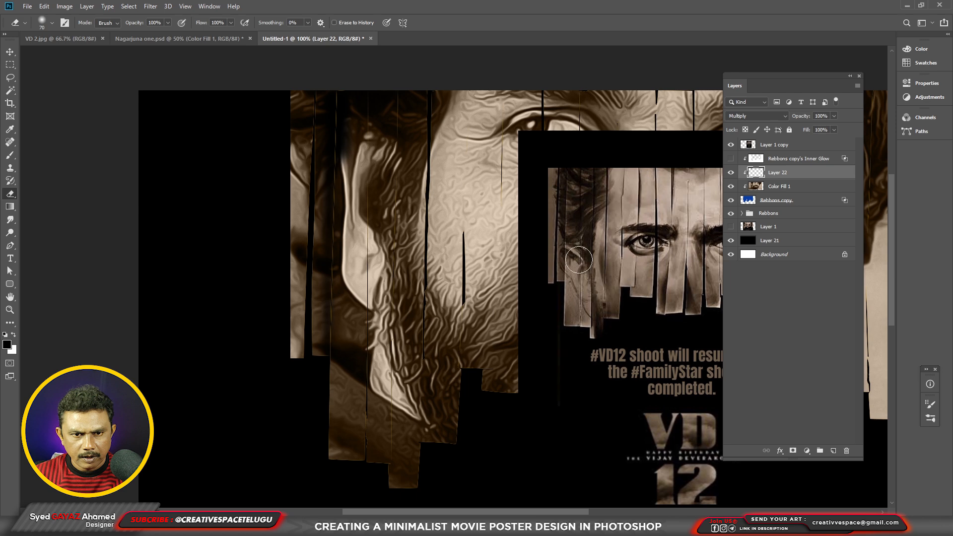
{"action": "left_click_drag", "start_coordinate": [596, 319], "coordinate": [551, 303]}
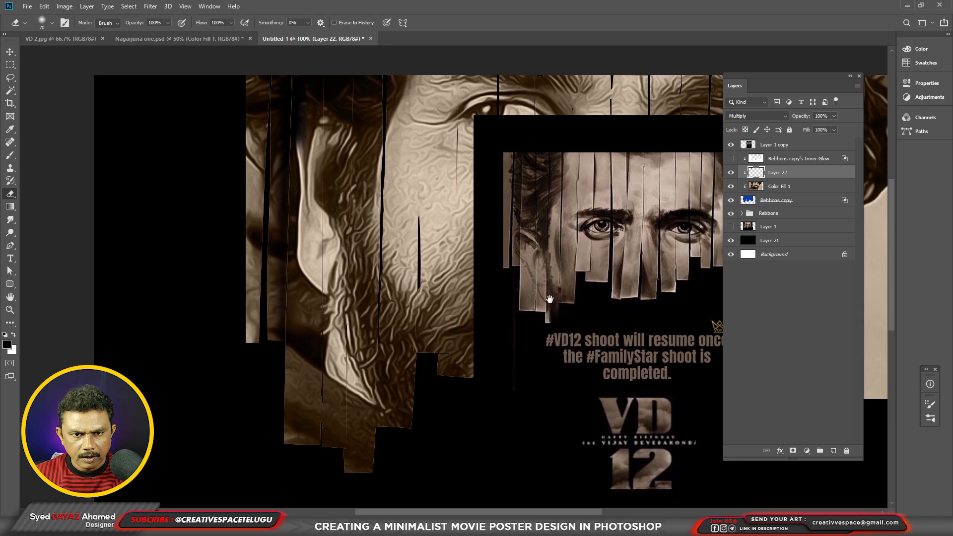
Fill a tall rectangle over the lowest beard strip with black on a new layer and reapply the last Gaussian Blur
{"action": "left_click_drag", "start_coordinate": [328, 377], "coordinate": [319, 317]}
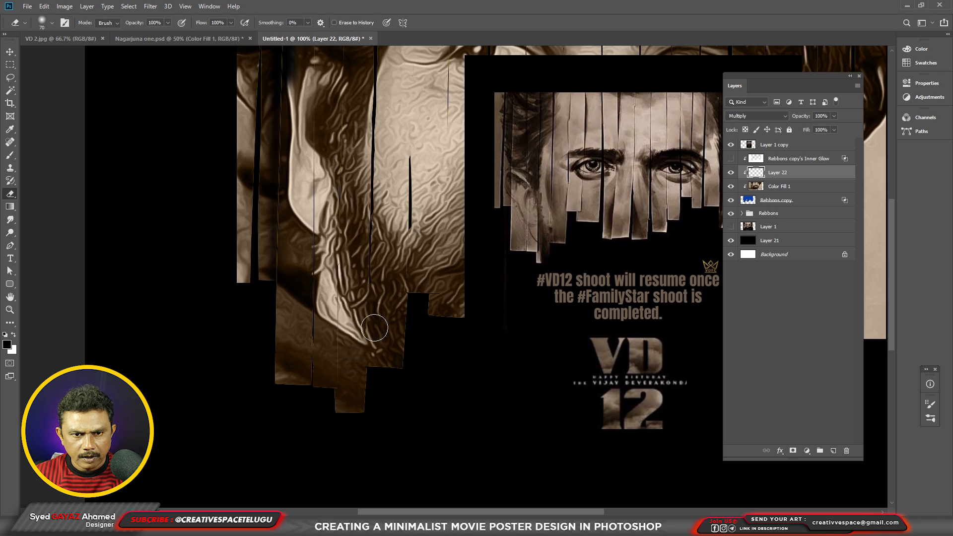
{"action": "left_click", "coordinate": [9, 65]}
{"action": "scroll", "coordinate": [338, 348], "scroll_direction": "up", "scroll_amount": 2}
{"action": "mouse_move", "coordinate": [338, 359]}
{"action": "left_mouse_down"}
{"action": "mouse_move", "coordinate": [365, 437]}
{"action": "mouse_move", "coordinate": [364, 466]}
{"action": "left_mouse_up"}
{"action": "key", "text": "ctrl+shift+n"}
{"action": "key", "text": "Return"}
{"action": "key", "text": "alt+BackSpace"}
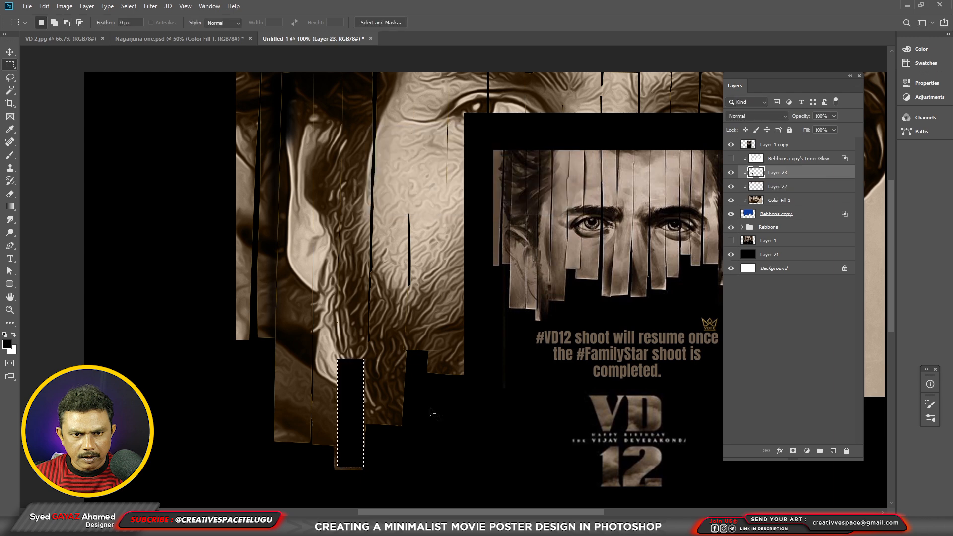
{"action": "left_click", "coordinate": [151, 7]}
{"action": "left_click", "coordinate": [163, 16]}
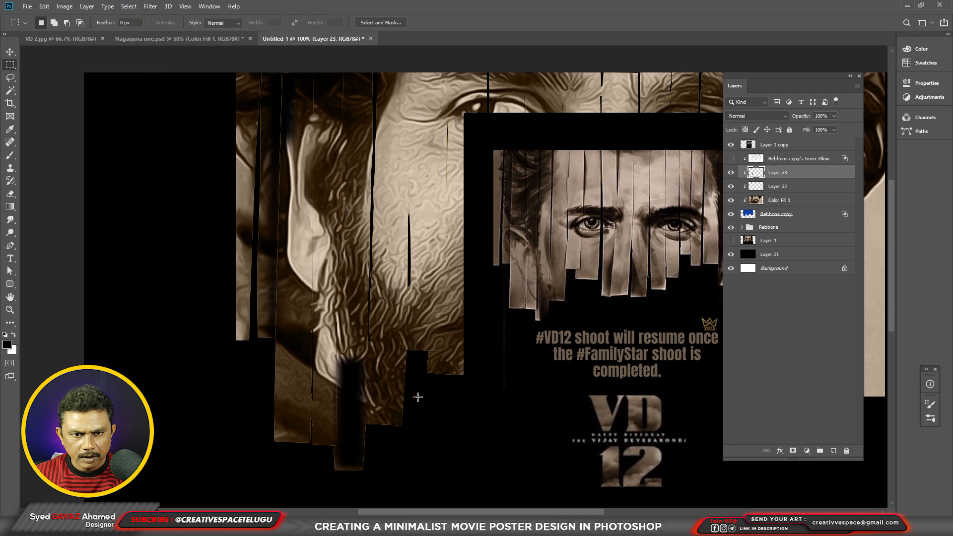
Erase the blurred rectangle's outer side with a soft eraser and position it along the strip edge with Multiply blending
{"action": "key", "text": "e"}
{"action": "mouse_move", "coordinate": [362, 353]}
{"action": "left_mouse_down"}
{"action": "mouse_move", "coordinate": [398, 416]}
{"action": "mouse_move", "coordinate": [389, 456]}
{"action": "left_mouse_up"}
{"action": "key", "text": "bracketright"}
{"action": "key", "text": "bracketright"}
{"action": "key", "text": "bracketright"}
{"action": "left_click", "coordinate": [757, 117]}
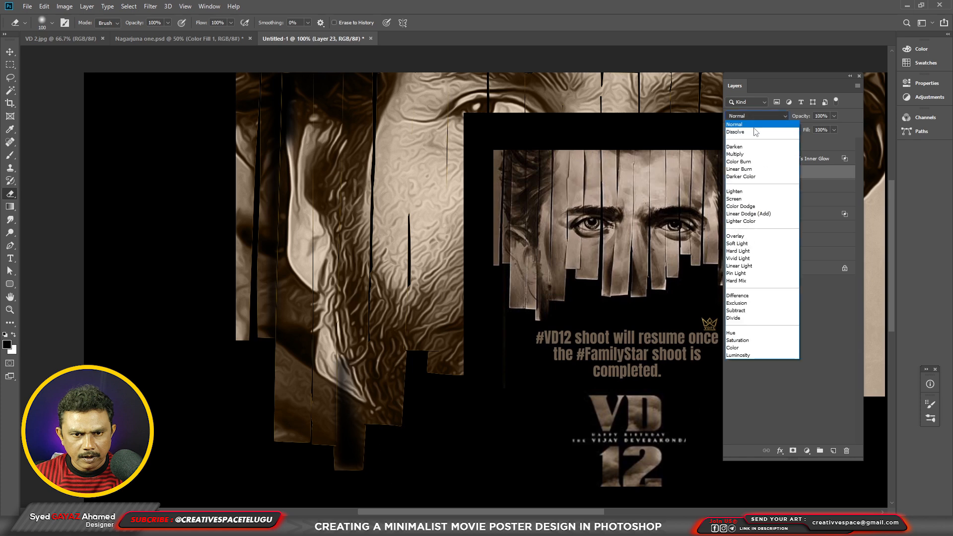
{"action": "left_click", "coordinate": [754, 155]}
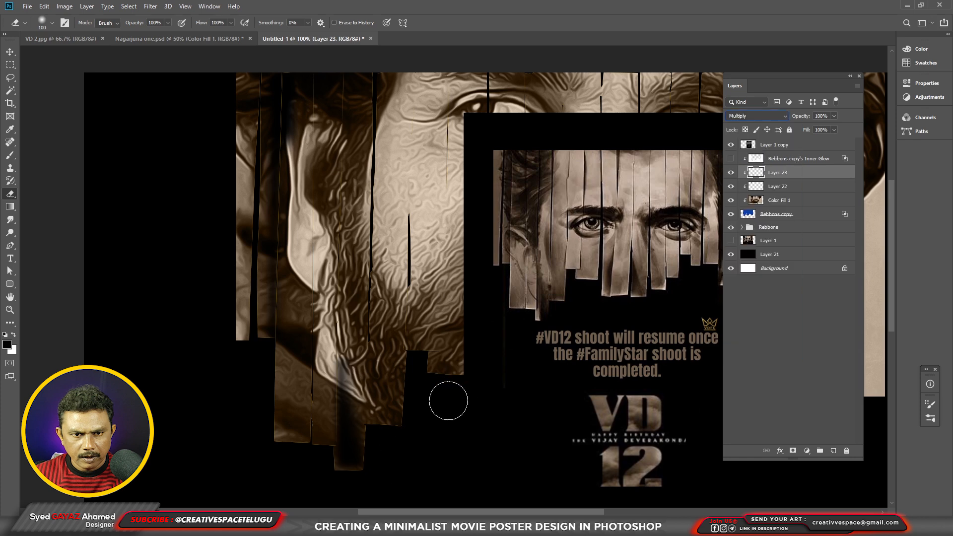
{"action": "key", "text": "v"}
{"action": "left_click_drag", "start_coordinate": [373, 414], "coordinate": [373, 414]}
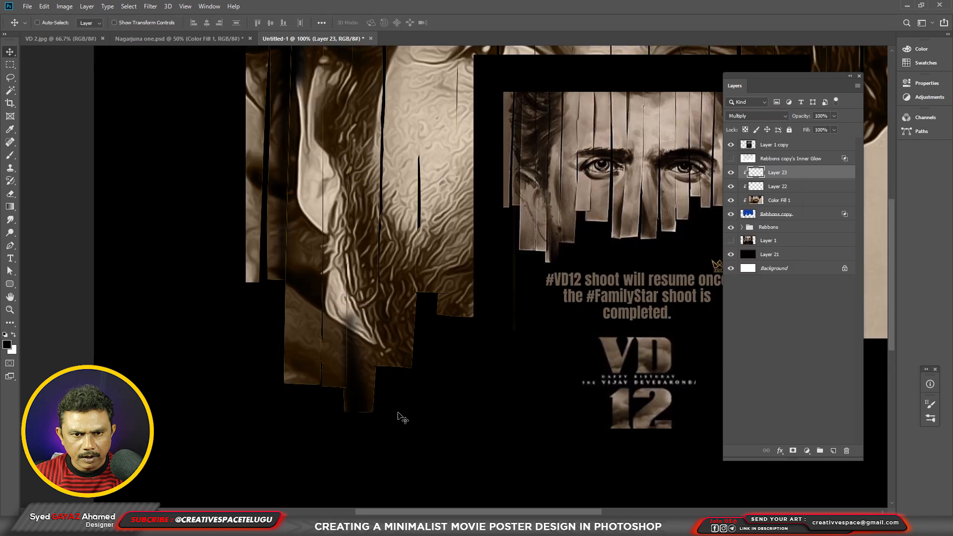
Erase the excess of the new shadow around the lowest strip with a soft eraser, finishing at 125 px
{"action": "key", "text": "e"}
{"action": "key", "text": "bracketleft"}
{"action": "key", "text": "bracketleft"}
{"action": "key", "text": "bracketleft"}
{"action": "key", "text": "bracketleft"}
{"action": "key", "text": "bracketleft"}
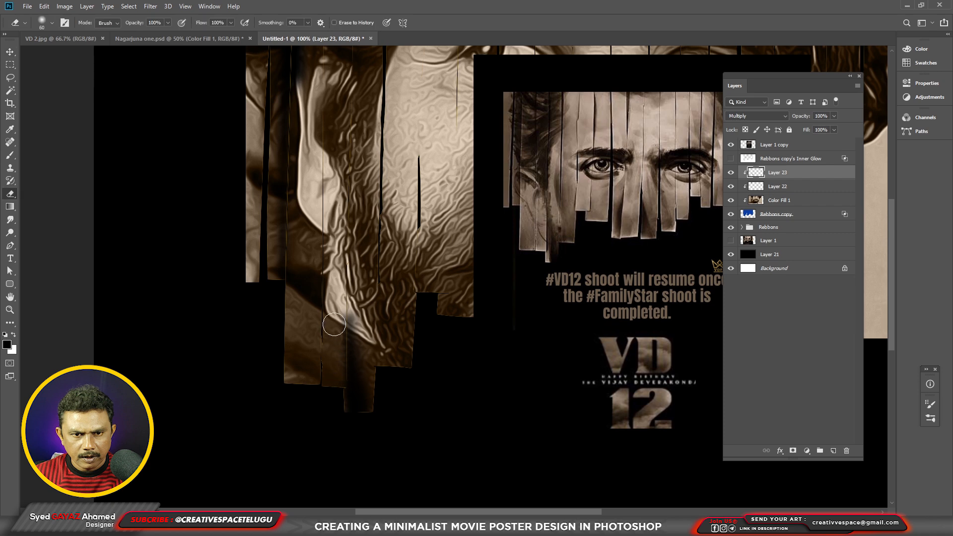
{"action": "left_click_drag", "start_coordinate": [335, 312], "coordinate": [338, 386]}
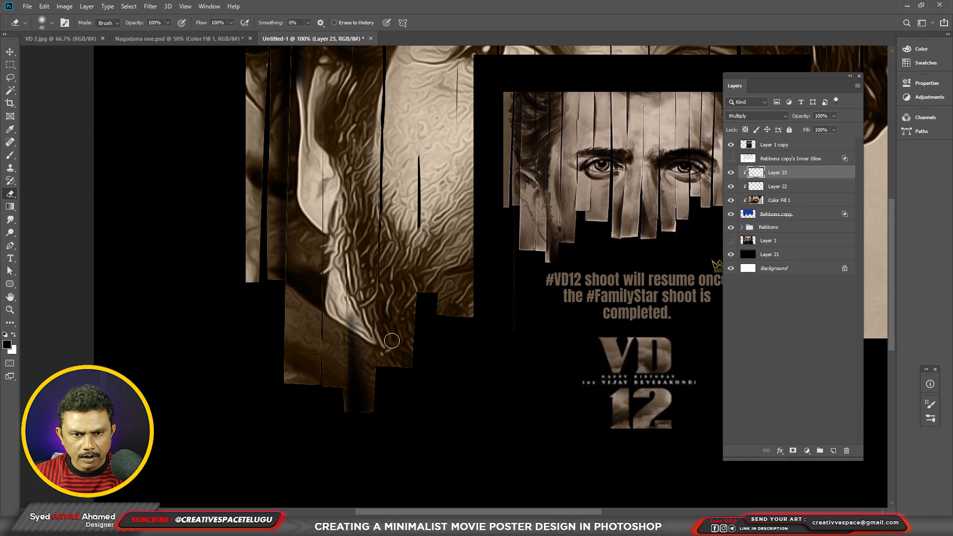
{"action": "key", "text": "bracketright"}
{"action": "key", "text": "bracketright"}
{"action": "key", "text": "bracketright"}
{"action": "key", "text": "bracketright"}
{"action": "key", "text": "bracketright"}
{"action": "mouse_move", "coordinate": [365, 309]}
{"action": "left_mouse_down"}
{"action": "mouse_move", "coordinate": [379, 292]}
{"action": "mouse_move", "coordinate": [394, 389]}
{"action": "left_mouse_up"}
{"action": "mouse_move", "coordinate": [415, 293]}
{"action": "left_mouse_down"}
{"action": "mouse_move", "coordinate": [392, 328]}
{"action": "mouse_move", "coordinate": [386, 287]}
{"action": "left_mouse_up"}
{"action": "left_click_drag", "start_coordinate": [549, 139], "coordinate": [542, 252]}
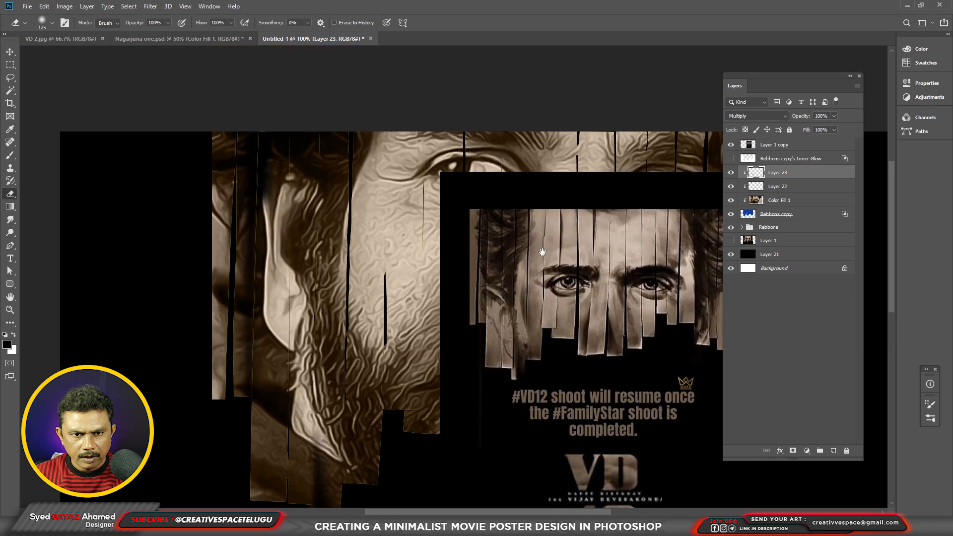
{"action": "left_click_drag", "start_coordinate": [544, 352], "coordinate": [559, 300]}
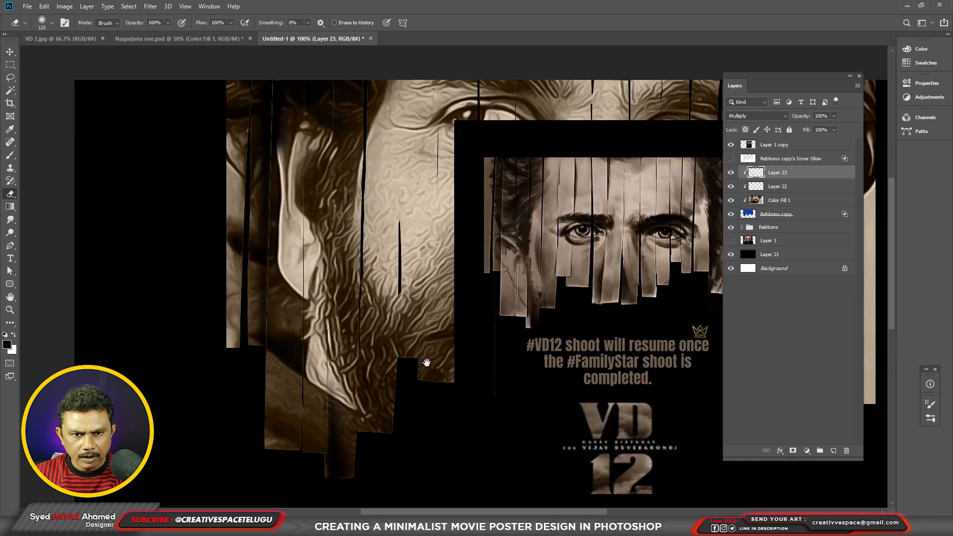
Draw a narrow triangular path below the cheek slit and fill it with black on a new layer
{"action": "key", "text": "p"}
{"action": "key", "text": "ctrl+plus"}
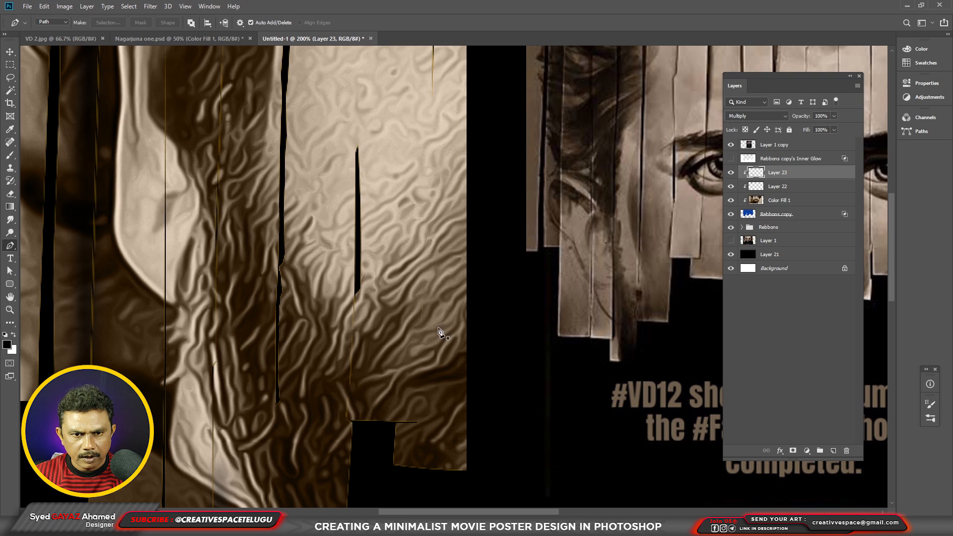
{"action": "left_click", "coordinate": [355, 307]}
{"action": "left_click", "coordinate": [328, 405]}
{"action": "left_click", "coordinate": [355, 308]}
{"action": "key", "text": "ctrl+shift+n"}
{"action": "key", "text": "Return"}
{"action": "key", "text": "ctrl+Return"}
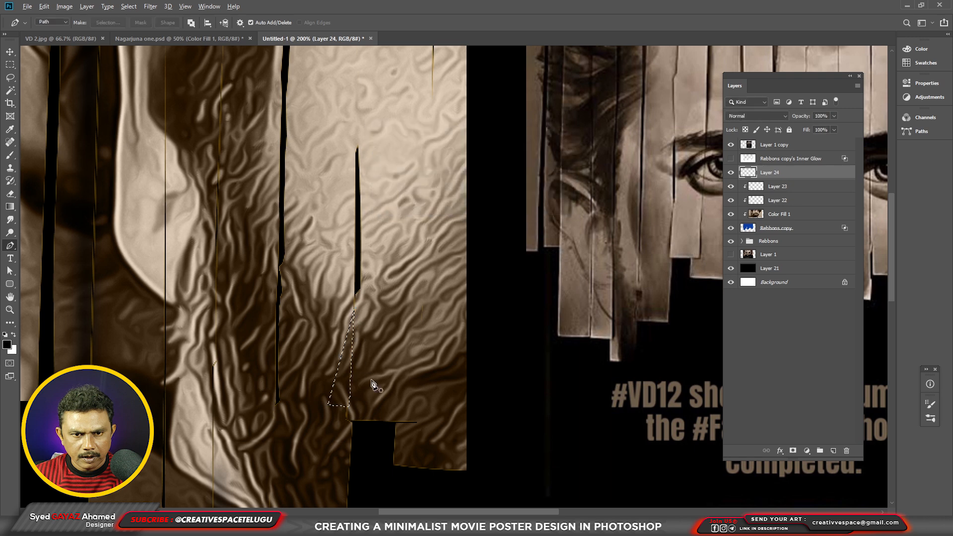
{"action": "key", "text": "alt+BackSpace"}
{"action": "key", "text": "ctrl+d"}
Soften the outer side of the black triangle with a soft 45 px eraser so it fades from the strip edge
{"action": "key", "text": "e"}
{"action": "key", "text": "bracketleft"}
{"action": "key", "text": "bracketleft"}
{"action": "key", "text": "bracketleft"}
{"action": "key", "text": "bracketleft"}
{"action": "mouse_move", "coordinate": [311, 379]}
{"action": "left_mouse_down"}
{"action": "mouse_move", "coordinate": [319, 311]}
{"action": "mouse_move", "coordinate": [303, 380]}
{"action": "left_mouse_up"}
{"action": "key", "text": "ctrl+z"}
{"action": "key", "text": "bracketleft"}
{"action": "key", "text": "bracketleft"}
{"action": "key", "text": "bracketleft"}
{"action": "left_click_drag", "start_coordinate": [329, 317], "coordinate": [338, 300]}
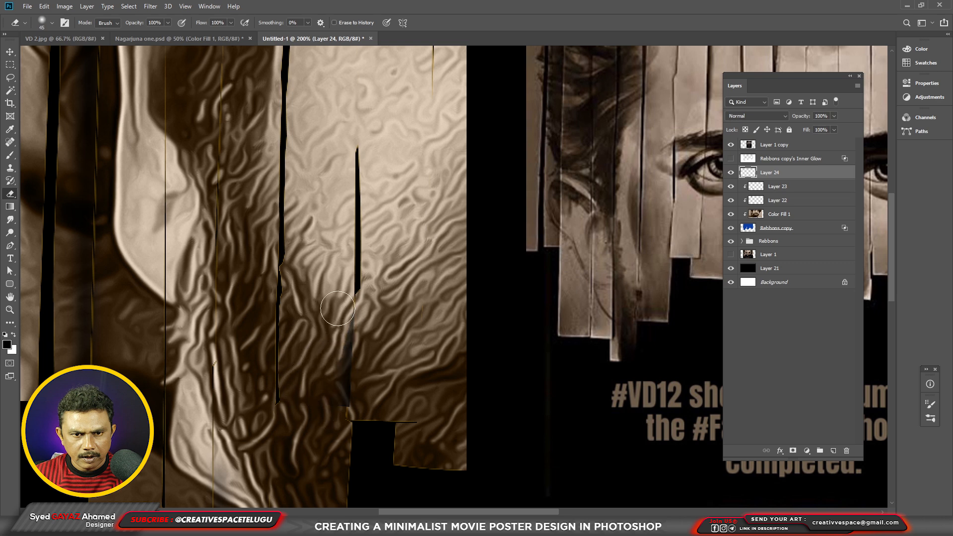
Duplicate the triangular shadow layer and merge it with the original to darken the shadow
{"action": "key", "text": "ctrl+j"}
{"action": "left_click", "coordinate": [781, 186], "text": "shift"}
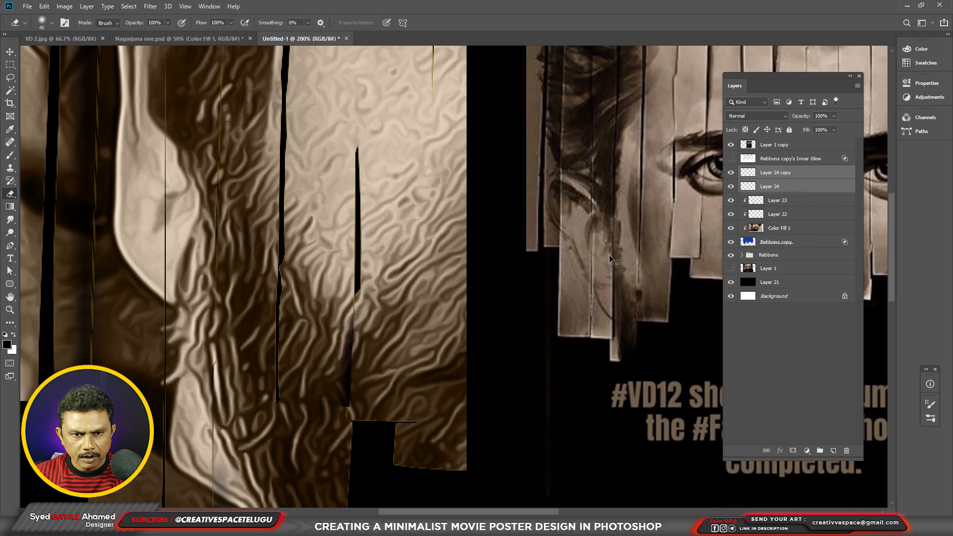
{"action": "key", "text": "ctrl+e"}
Enlarge the triangular shadow to about 174% width and 144% height, aligned with the strip edge below the cheek slit
{"action": "key", "text": "ctrl+t"}
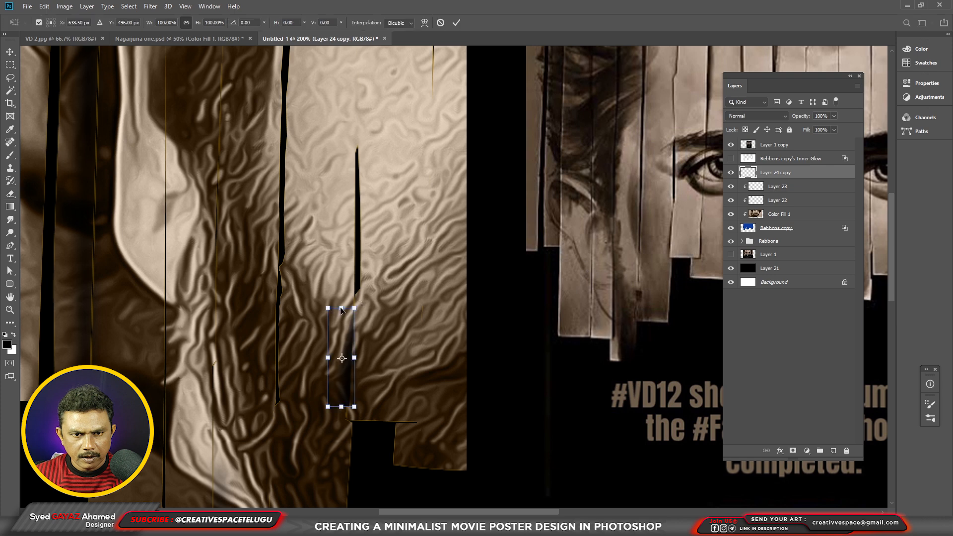
{"action": "left_click_drag", "start_coordinate": [342, 302], "coordinate": [342, 281]}
{"action": "left_click_drag", "start_coordinate": [328, 362], "coordinate": [318, 362]}
{"action": "key", "text": "Left"}
{"action": "key", "text": "Left"}
{"action": "key", "text": "Left"}
{"action": "key", "text": "Left"}
{"action": "key", "text": "Left"}
{"action": "key", "text": "Left"}
{"action": "key", "text": "Left"}
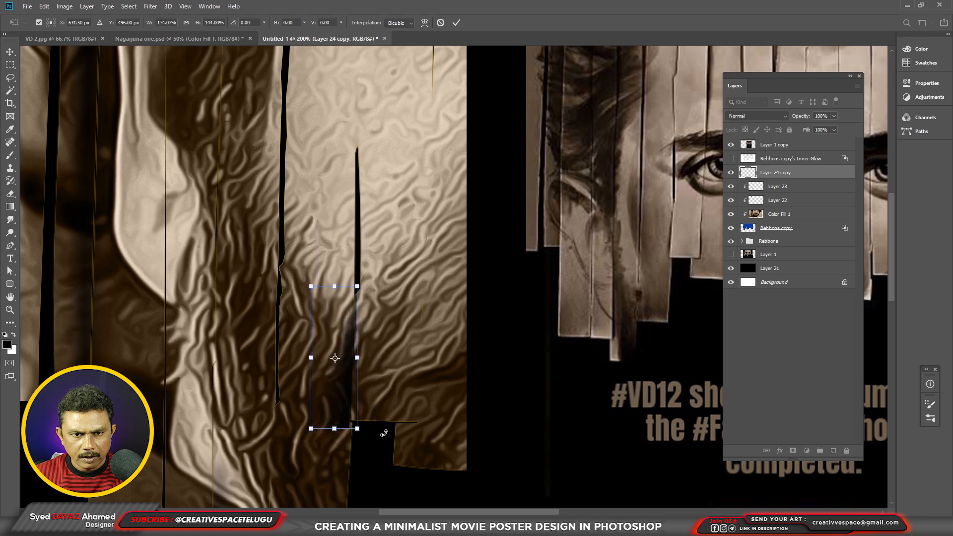
{"action": "key", "text": "Return"}
Erase the excess along the lower end and outer side of the enlarged shadow with the 45 px eraser
{"action": "key", "text": "e"}
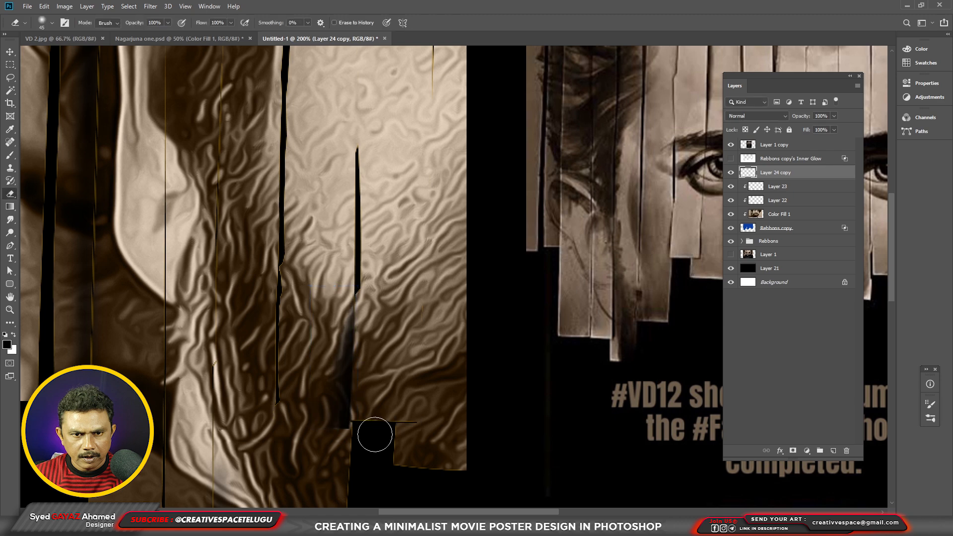
{"action": "left_click_drag", "start_coordinate": [356, 422], "coordinate": [340, 330]}
{"action": "left_click_drag", "start_coordinate": [408, 313], "coordinate": [392, 353]}
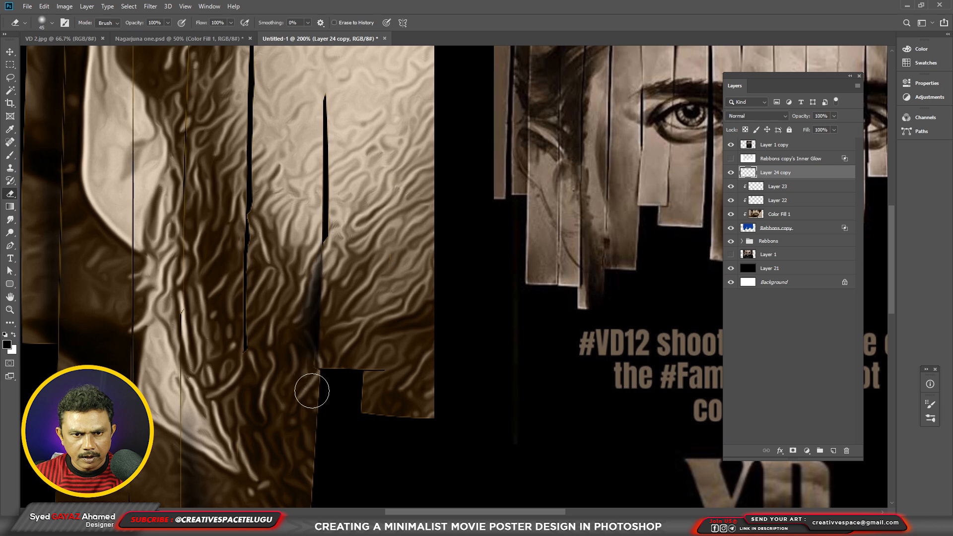
Duplicate the triangular shadow onto the neighbouring strip toward the cheek's cut edge and flip the copy horizontally
{"action": "key", "text": "v"}
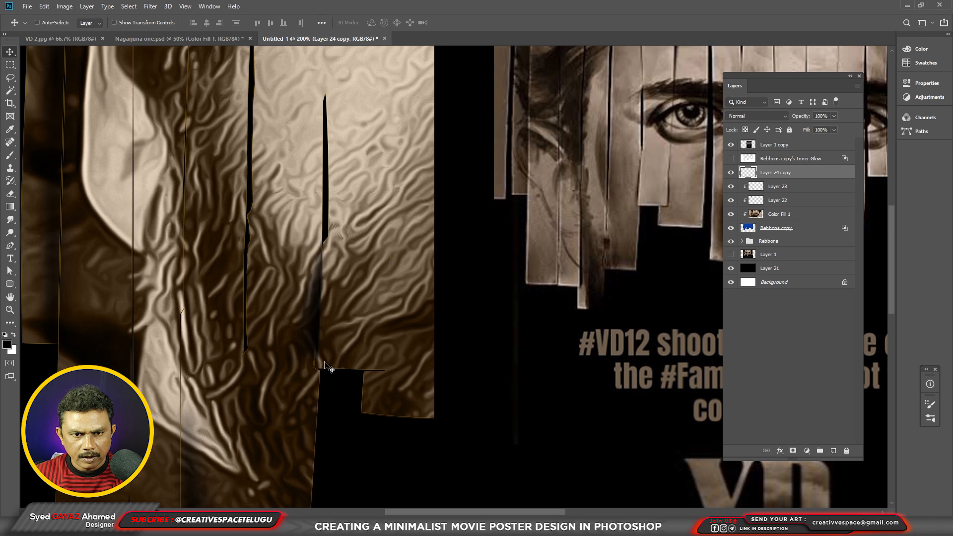
{"action": "right_click", "coordinate": [319, 328]}
{"action": "left_click", "coordinate": [325, 335]}
{"action": "left_click_drag", "start_coordinate": [318, 336], "coordinate": [411, 334]}
{"action": "key", "text": "ctrl+t"}
{"action": "right_click", "coordinate": [406, 319]}
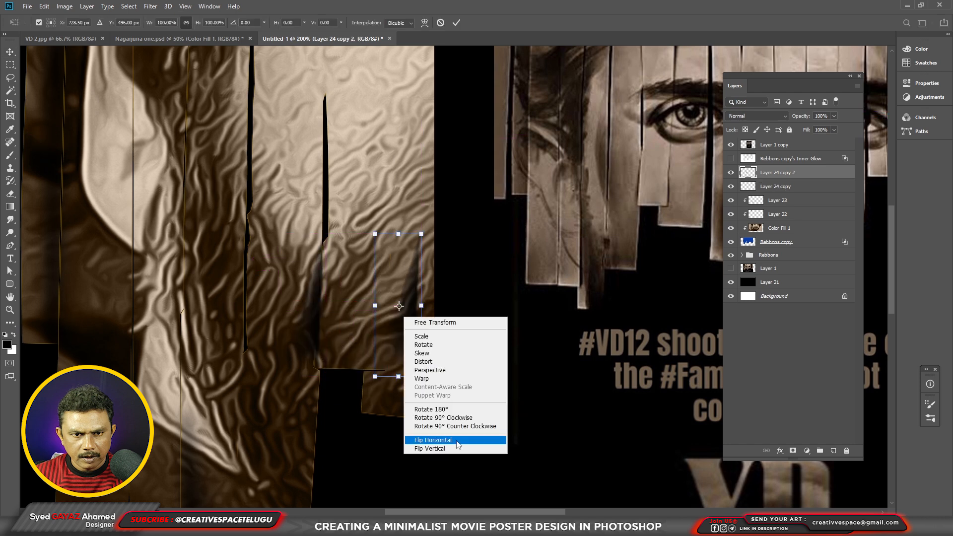
{"action": "left_click", "coordinate": [457, 441]}
{"action": "key", "text": "Return"}
Move and transform the flipped shadow copy to fit beside the short strip's upper edge
{"action": "mouse_move", "coordinate": [412, 337]}
{"action": "left_mouse_down"}
{"action": "mouse_move", "coordinate": [434, 323]}
{"action": "mouse_move", "coordinate": [398, 336]}
{"action": "left_mouse_up"}
{"action": "key", "text": "ctrl+t"}
{"action": "left_click_drag", "start_coordinate": [434, 385], "coordinate": [429, 387]}
{"action": "mouse_move", "coordinate": [409, 344]}
{"action": "left_mouse_down"}
{"action": "mouse_move", "coordinate": [431, 323]}
{"action": "mouse_move", "coordinate": [416, 329]}
{"action": "left_mouse_up"}
{"action": "key", "text": "Return"}
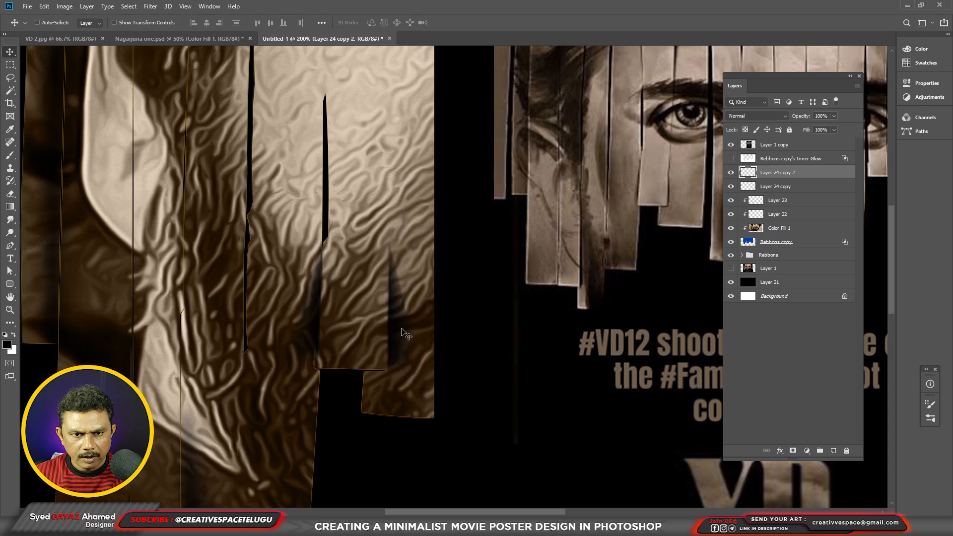
Fade the flipped shadow with a soft 150 px eraser at 30% opacity
{"action": "key", "text": "e"}
{"action": "key", "text": "bracketright"}
{"action": "key", "text": "bracketright"}
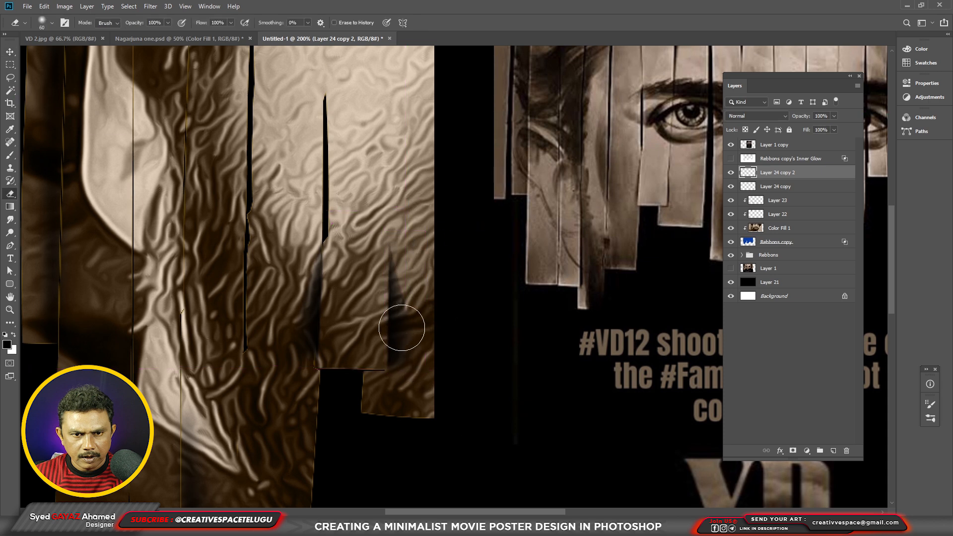
{"action": "key", "text": "bracketright"}
{"action": "key", "text": "bracketright"}
{"action": "key", "text": "bracketright"}
{"action": "key", "text": "bracketright"}
{"action": "key", "text": "bracketright"}
{"action": "key", "text": "bracketright"}
{"action": "left_click_drag", "start_coordinate": [392, 282], "coordinate": [425, 276]}
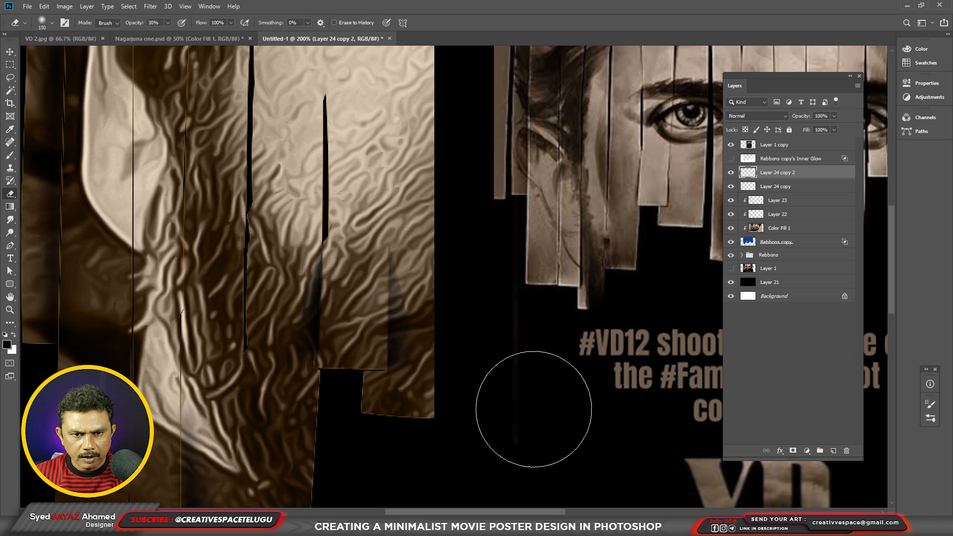
Duplicate the faded shadow and rotate the copy so that it lies horizontally
{"action": "key", "text": "v"}
{"action": "right_click", "coordinate": [393, 355]}
{"action": "left_click", "coordinate": [404, 361]}
{"action": "left_click_drag", "start_coordinate": [409, 317], "coordinate": [432, 306]}
{"action": "key", "text": "ctrl+t"}
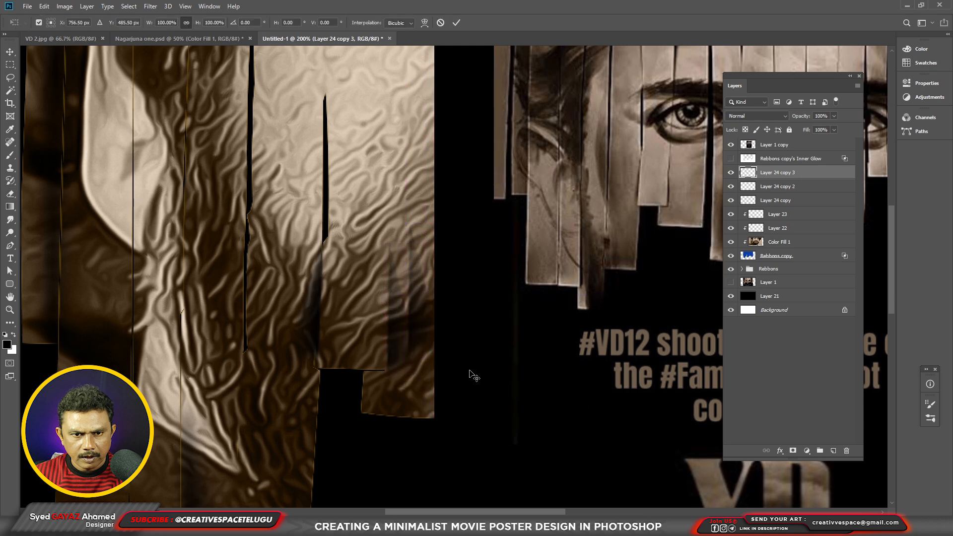
{"action": "left_click_drag", "start_coordinate": [465, 374], "coordinate": [330, 336]}
{"action": "key", "text": "Return"}
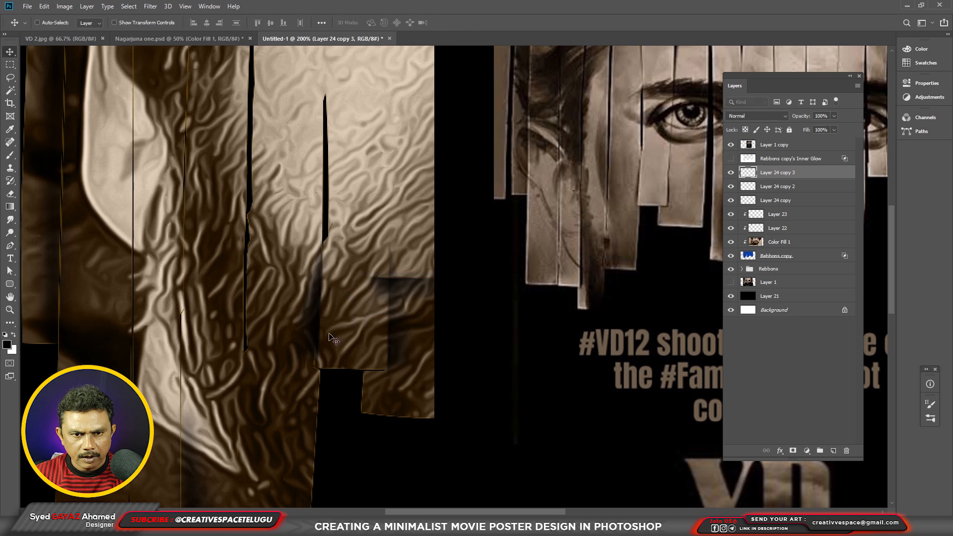
Move the horizontal shadow down onto the top edge of the short strip and fit it there
{"action": "left_click_drag", "start_coordinate": [398, 295], "coordinate": [419, 394]}
{"action": "key", "text": "ctrl+t"}
{"action": "key", "text": "Return"}
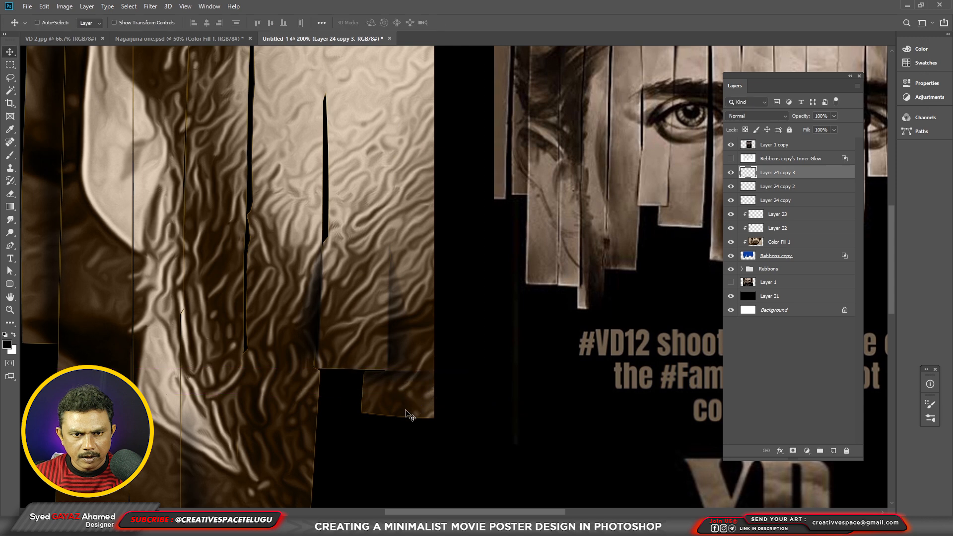
{"action": "left_click_drag", "start_coordinate": [361, 385], "coordinate": [366, 366]}
Resize the flipped vertical shadow slightly and nudge it right to align with the adjoining strip's edge
{"action": "left_click", "coordinate": [401, 325], "text": "ctrl"}
{"action": "key", "text": "ctrl+t"}
{"action": "left_click_drag", "start_coordinate": [393, 297], "coordinate": [400, 297]}
{"action": "key", "text": "Return"}
{"action": "key", "text": "Right"}
{"action": "key", "text": "Right"}
{"action": "key", "text": "Right"}
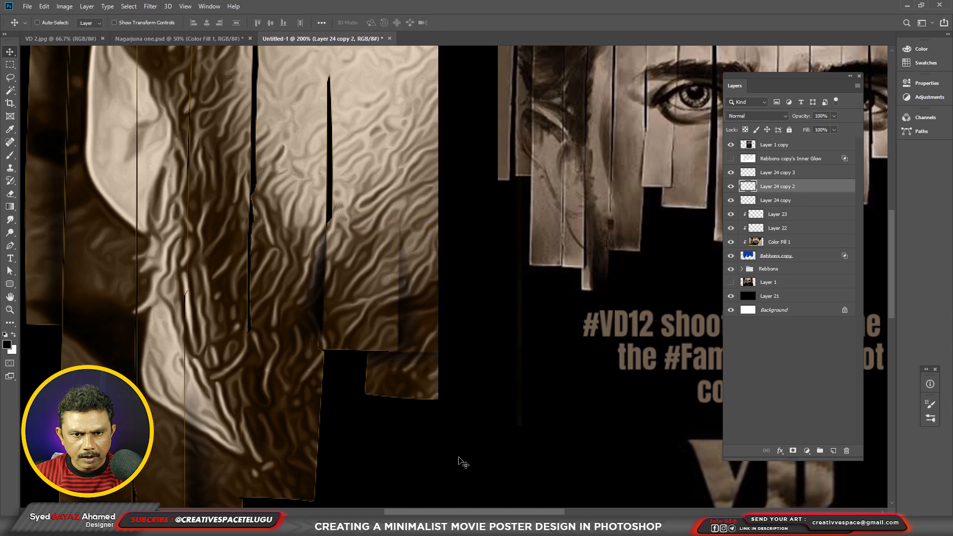
Select the Color Fill 1 layer and briefly hide it to check the strip gaps beneath the cheek
{"action": "key", "text": "ctrl+minus"}
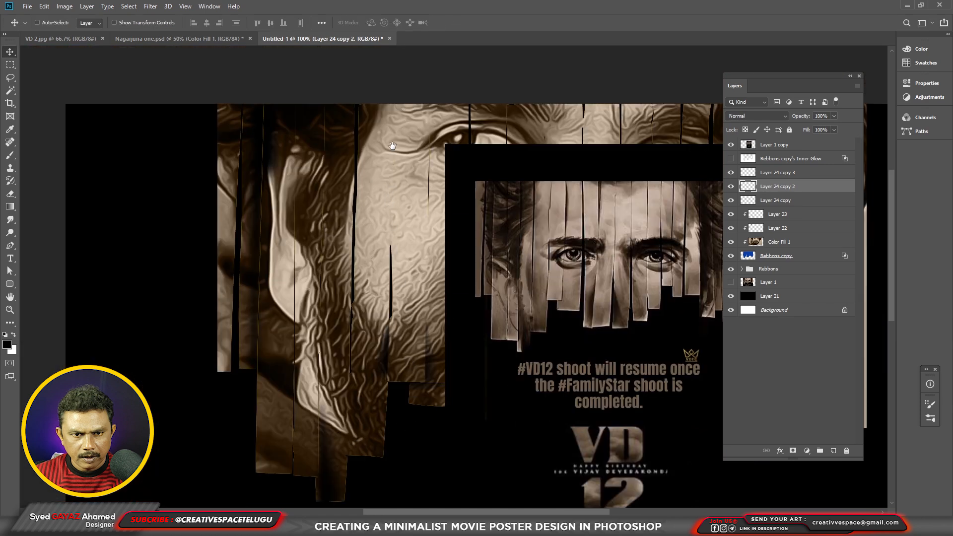
{"action": "left_click", "coordinate": [399, 124], "text": "ctrl"}
{"action": "left_click_drag", "start_coordinate": [431, 215], "coordinate": [353, 184]}
{"action": "right_click", "coordinate": [324, 188]}
{"action": "left_click", "coordinate": [334, 192]}
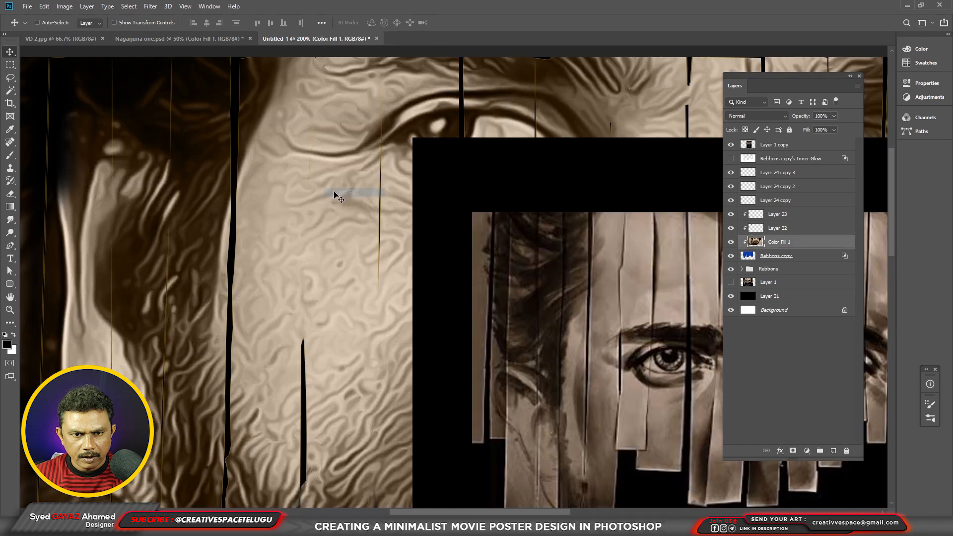
{"action": "left_click", "coordinate": [731, 242]}
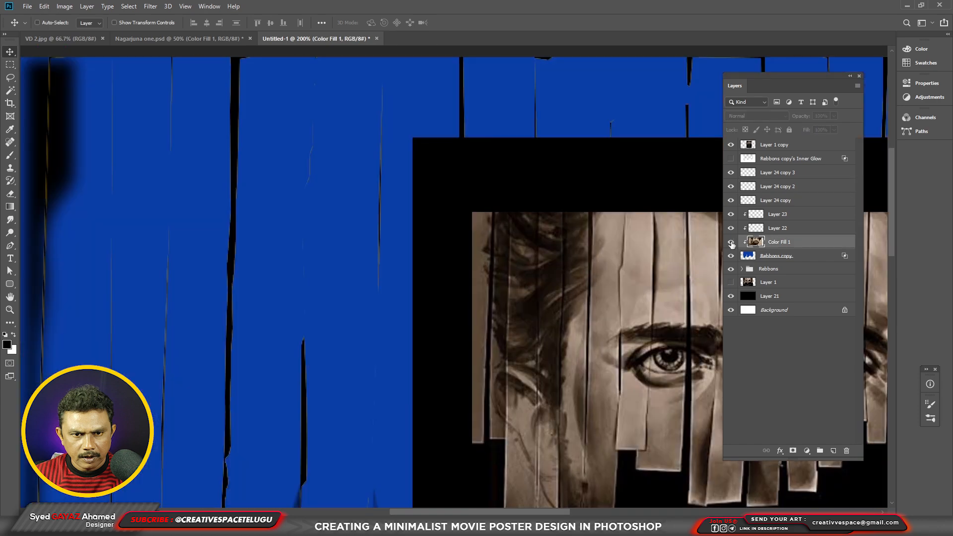
{"action": "left_click", "coordinate": [731, 242]}
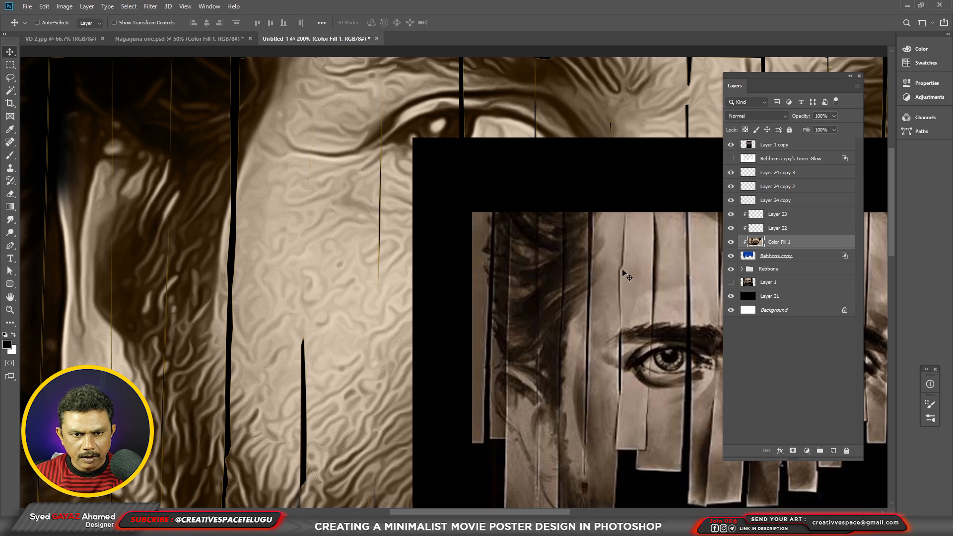
Draw a thin jagged slit from the portrait's top edge down the cheek and fill it black on a new layer above Color Fill 1
{"action": "left_click", "coordinate": [10, 246]}
{"action": "left_click", "coordinate": [298, 264]}
{"action": "key", "text": "ctrl+minus"}
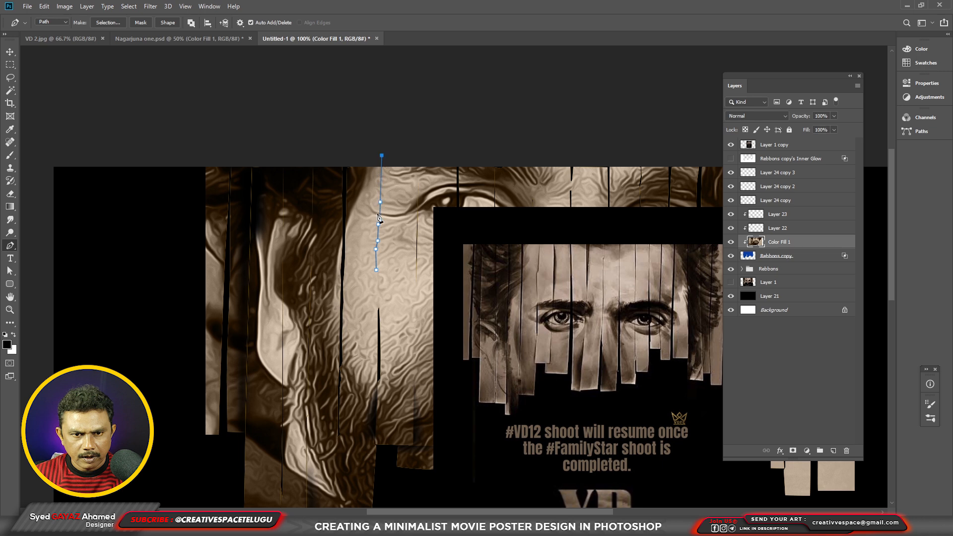
{"action": "key", "text": "ctrl+plus"}
{"action": "left_click", "coordinate": [369, 159]}
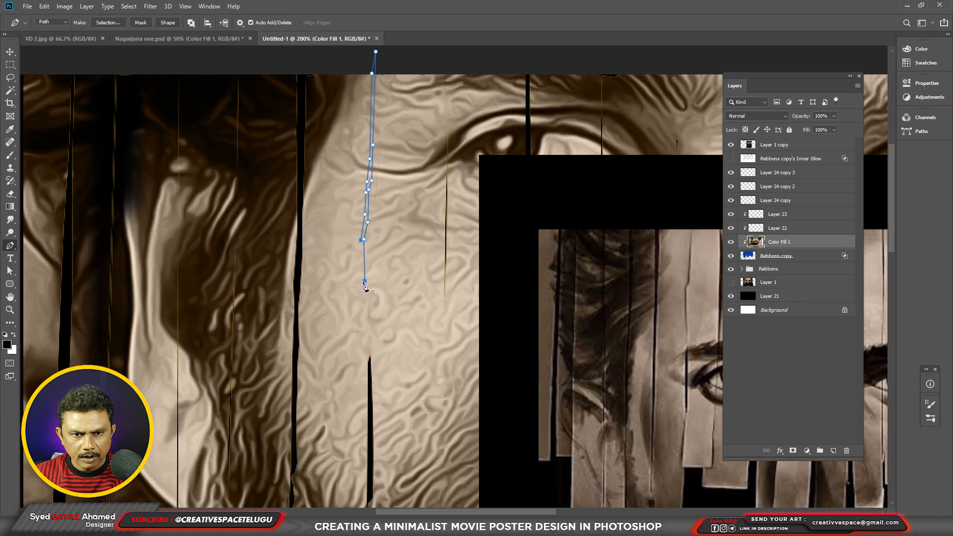
{"action": "key", "text": "ctrl+shift+n"}
{"action": "key", "text": "Return"}
{"action": "key", "text": "ctrl+Return"}
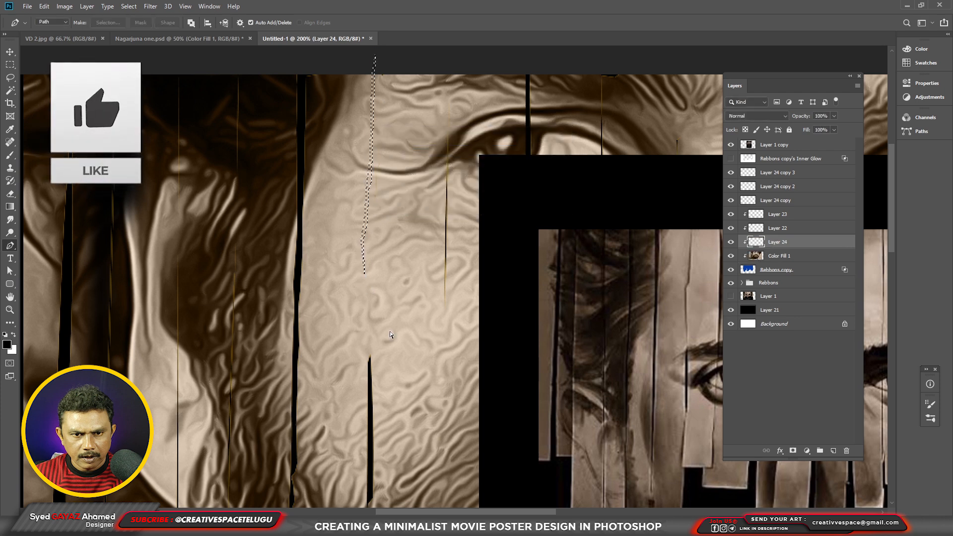
{"action": "key", "text": "alt+BackSpace"}
{"action": "key", "text": "ctrl+d"}
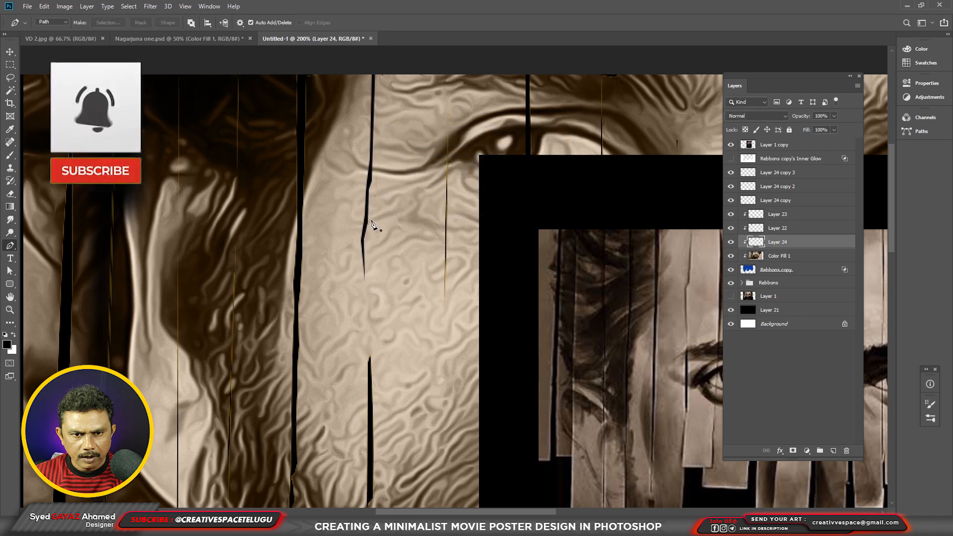
Soften the cheek slit on Layer 24 with a 1.2-pixel Gaussian Blur
{"action": "left_click", "coordinate": [149, 6]}
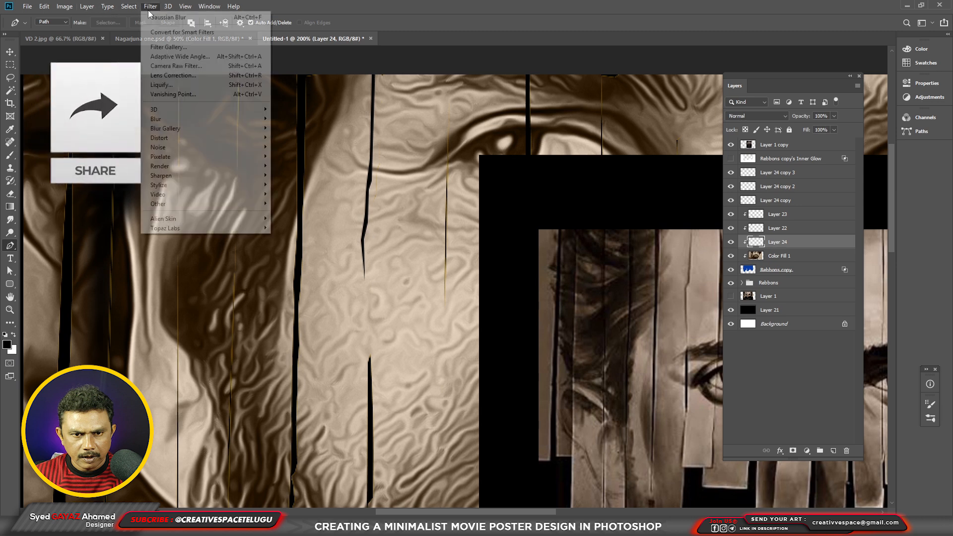
{"action": "mouse_move", "coordinate": [238, 119]}
{"action": "left_click", "coordinate": [297, 156]}
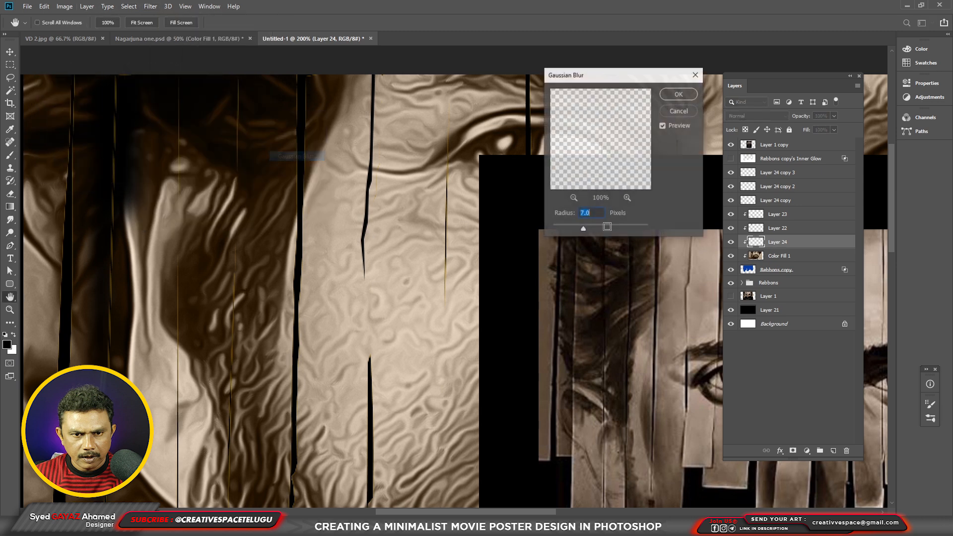
{"action": "left_click_drag", "start_coordinate": [579, 232], "coordinate": [559, 232]}
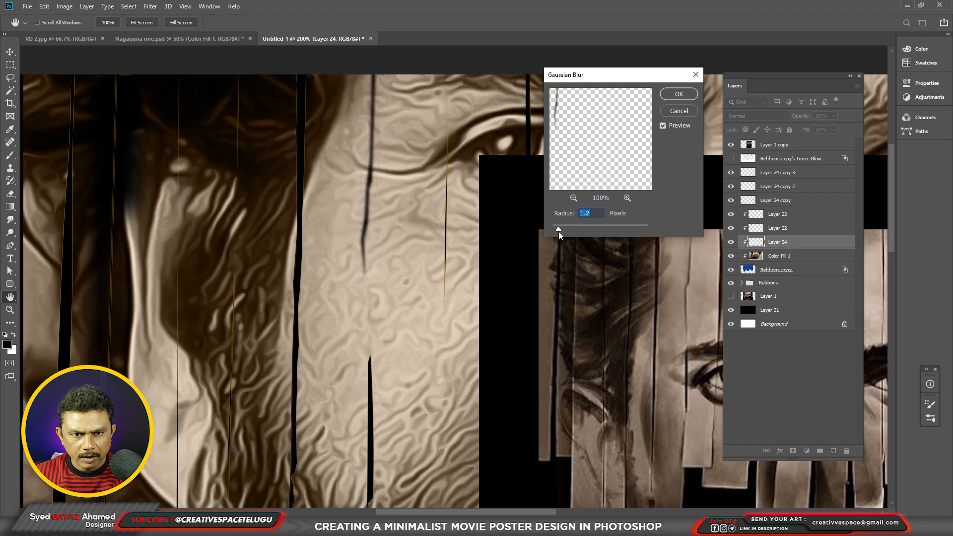
{"action": "left_click", "coordinate": [679, 94]}
Shift the reference poster slightly right to uncover the cheek strip beneath the eye
{"action": "key", "text": "p"}
{"action": "key", "text": "ctrl+minus"}
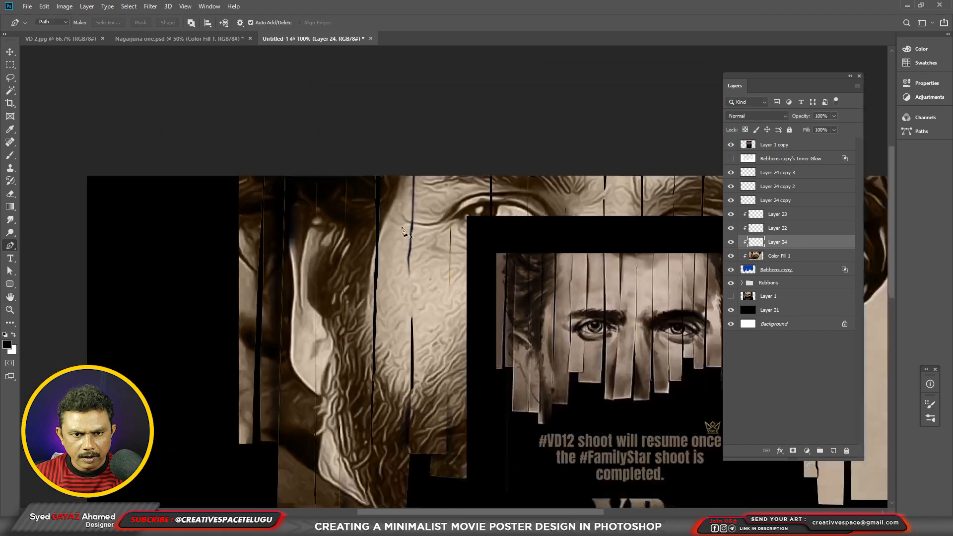
{"action": "left_click_drag", "start_coordinate": [500, 311], "coordinate": [433, 284]}
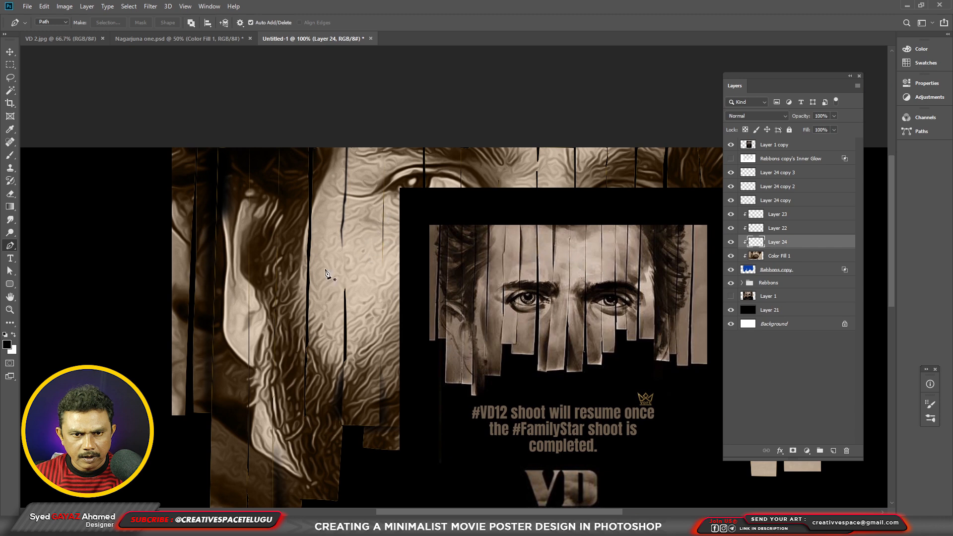
{"action": "key", "text": "v"}
{"action": "left_click_drag", "start_coordinate": [450, 244], "coordinate": [475, 237]}
Draw a narrow crescent from the portrait's top edge down past the eye and fill it black on a new top layer
{"action": "key", "text": "p"}
{"action": "left_click", "coordinate": [386, 152]}
{"action": "left_click", "coordinate": [383, 280]}
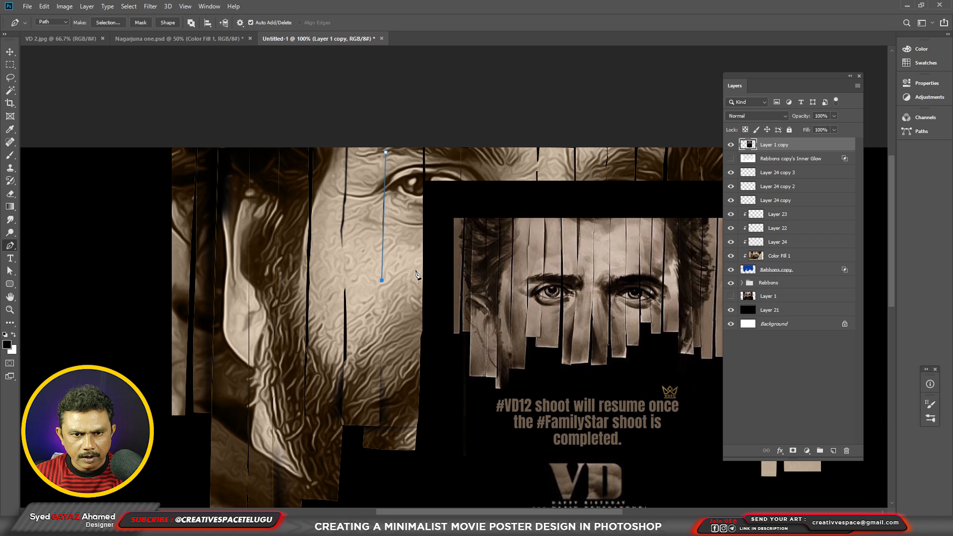
{"action": "key", "text": "ctrl+z"}
{"action": "left_click", "coordinate": [381, 307]}
{"action": "left_click_drag", "start_coordinate": [386, 152], "coordinate": [355, 88]}
{"action": "key", "text": "ctrl+shift+alt+n"}
{"action": "key", "text": "ctrl+Return"}
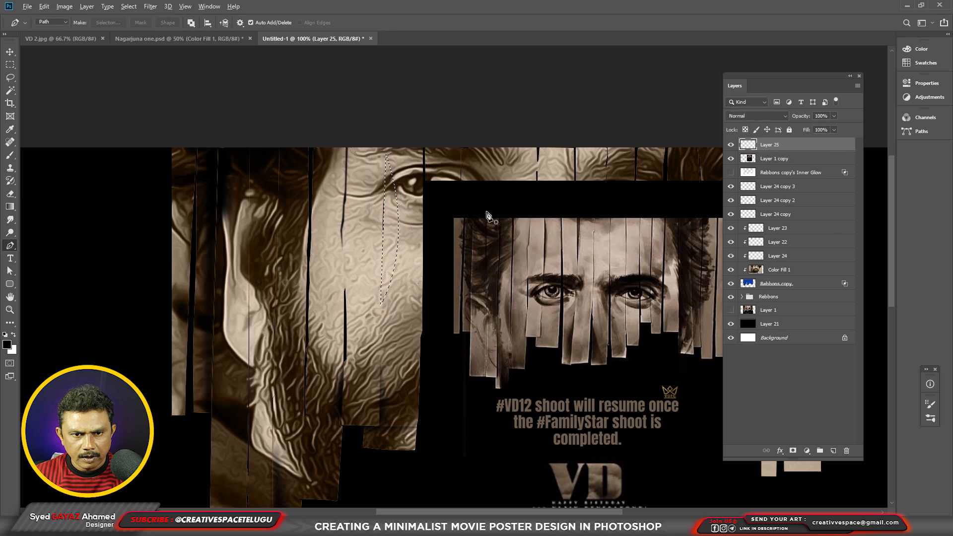
{"action": "key", "text": "alt+BackSpace"}
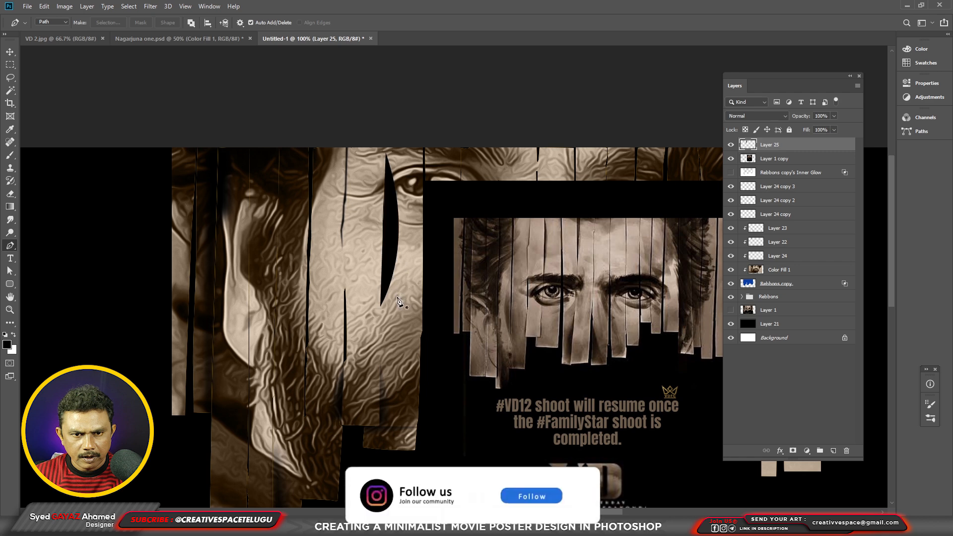
Fade the crescent's right side into a soft shadow with a 90 px Eraser at 100% opacity
{"action": "key", "text": "e"}
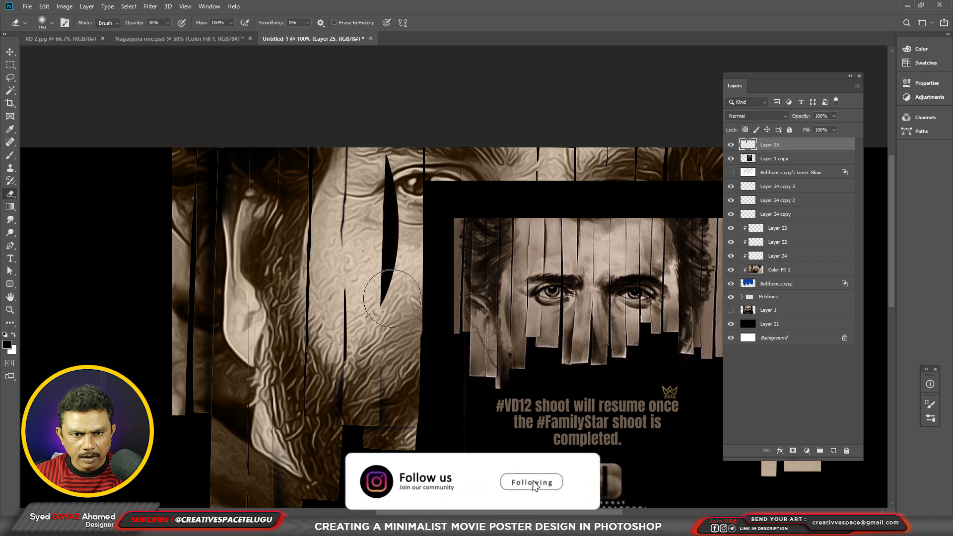
{"action": "right_click", "coordinate": [415, 266]}
{"action": "mouse_move", "coordinate": [425, 252]}
{"action": "left_mouse_down"}
{"action": "mouse_move", "coordinate": [415, 222]}
{"action": "mouse_move", "coordinate": [416, 284]}
{"action": "left_mouse_up"}
{"action": "key", "text": "0"}
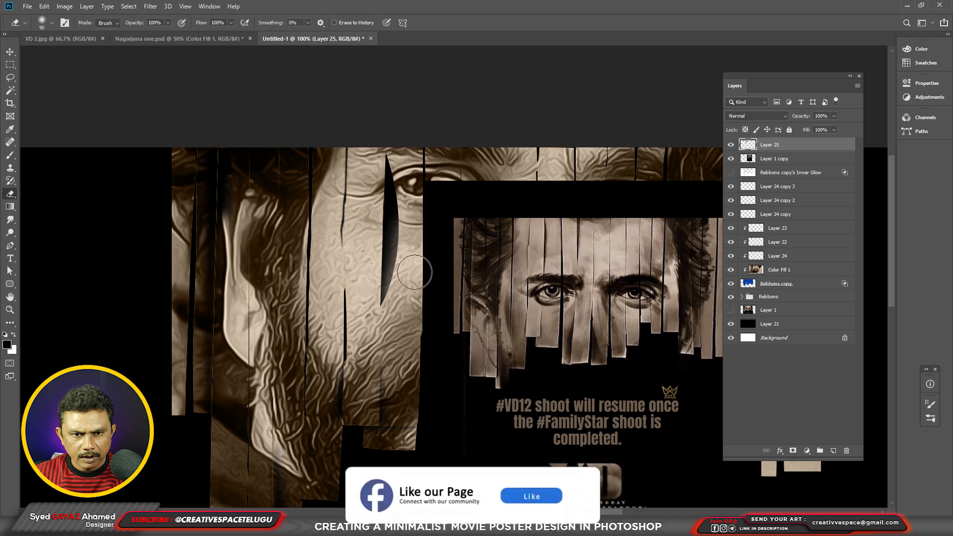
{"action": "left_click_drag", "start_coordinate": [408, 222], "coordinate": [403, 309]}
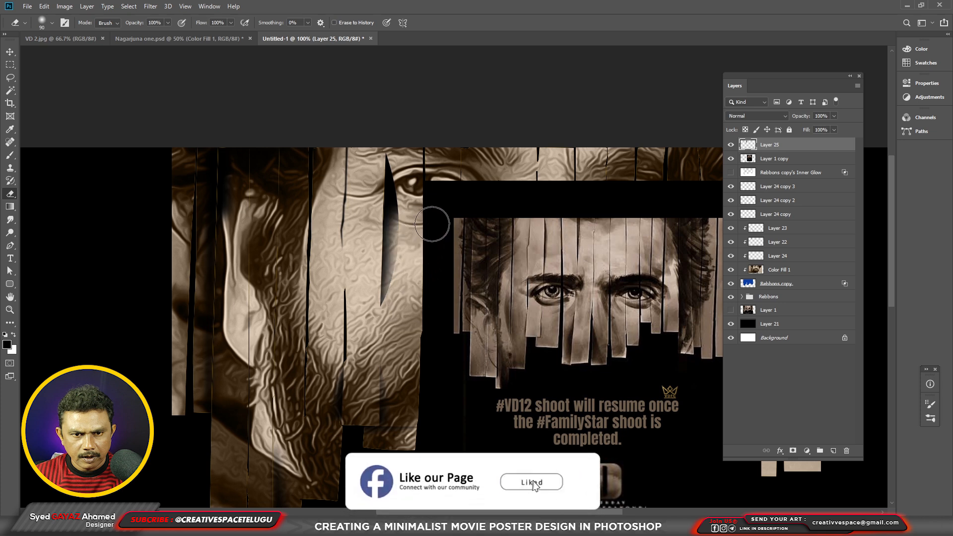
{"action": "mouse_move", "coordinate": [431, 223]}
{"action": "left_mouse_down"}
{"action": "mouse_move", "coordinate": [392, 332]}
{"action": "mouse_move", "coordinate": [415, 205]}
{"action": "mouse_move", "coordinate": [405, 154]}
{"action": "left_mouse_up"}
Select the reference poster and move it further right and down to uncover the nose and mouth strips
{"action": "mouse_move", "coordinate": [430, 311]}
{"action": "left_mouse_down"}
{"action": "mouse_move", "coordinate": [396, 227]}
{"action": "mouse_move", "coordinate": [335, 279]}
{"action": "left_mouse_up"}
{"action": "key", "text": "v"}
{"action": "left_click", "coordinate": [496, 287], "text": "ctrl"}
{"action": "mouse_move", "coordinate": [497, 287]}
{"action": "left_mouse_down"}
{"action": "mouse_move", "coordinate": [637, 284]}
{"action": "mouse_move", "coordinate": [635, 323]}
{"action": "left_mouse_up"}
{"action": "key", "text": "ctrl+minus"}
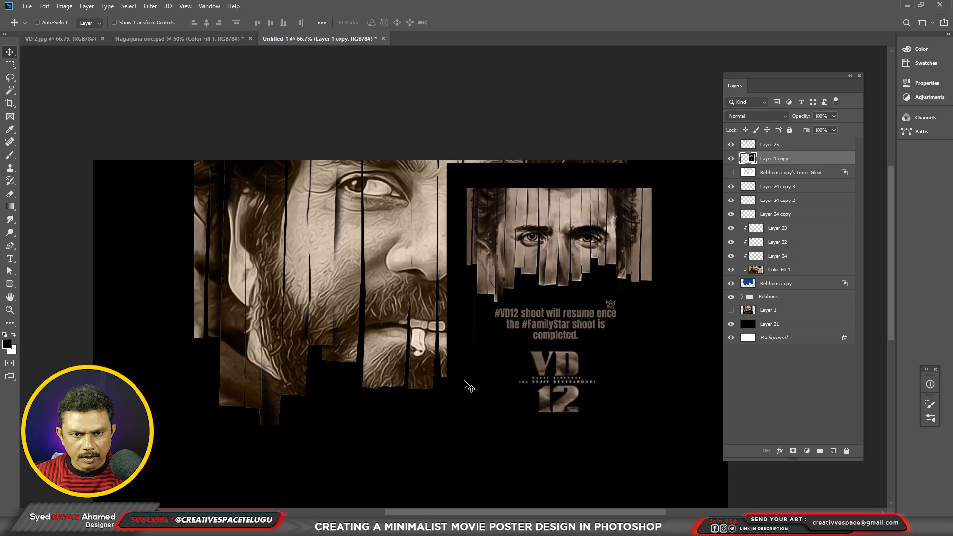
Select the Color Fill 1 layer and toggle its visibility off and on to check the strips below the mouth
{"action": "scroll", "coordinate": [492, 376], "scroll_direction": "up", "scroll_amount": 1}
{"action": "right_click", "coordinate": [337, 353]}
{"action": "left_click", "coordinate": [367, 360]}
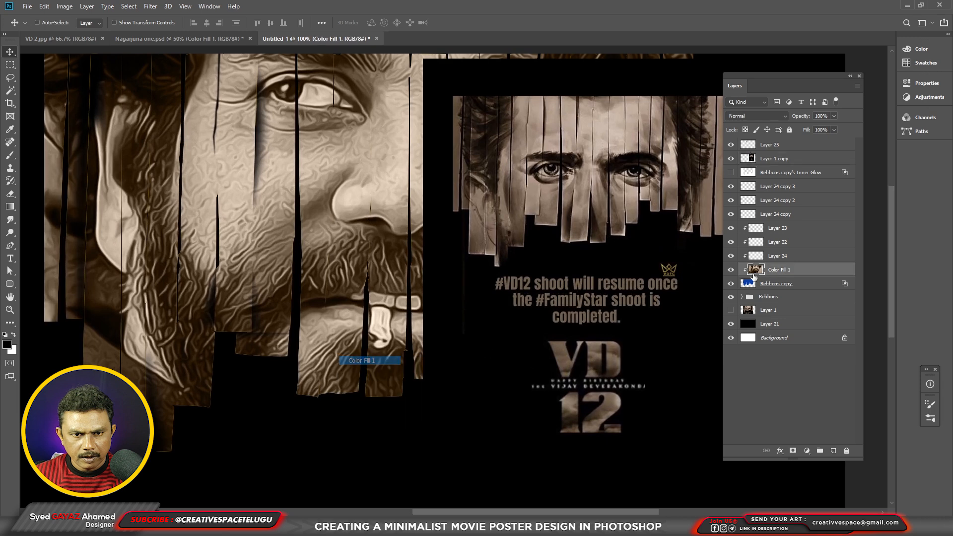
{"action": "left_click", "coordinate": [731, 271]}
{"action": "left_click", "coordinate": [731, 270]}
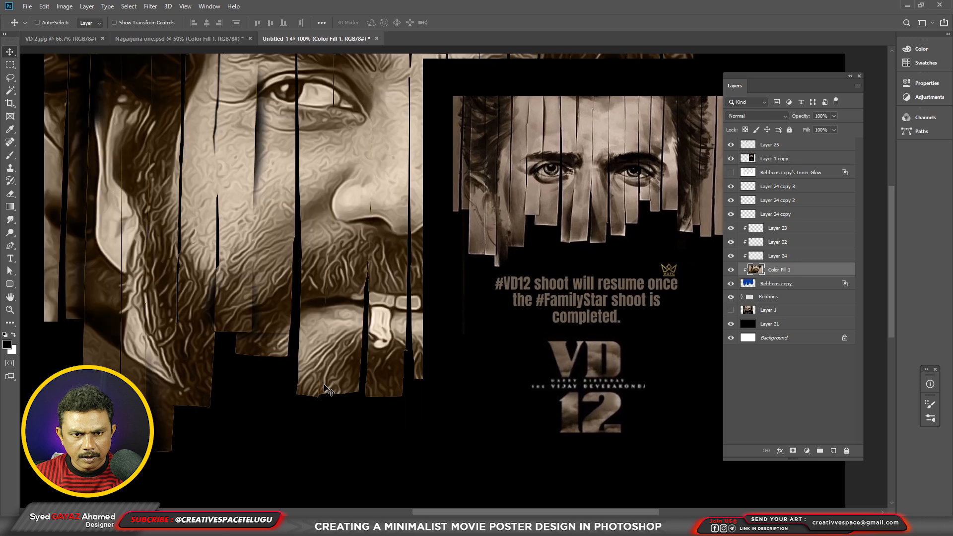
Draw a curved crescent from the moustache to the chin strip's lower edge and fill it black on a new layer above Color Fill 1
{"action": "key", "text": "p"}
{"action": "left_click", "coordinate": [330, 243]}
{"action": "key", "text": "ctrl+z"}
{"action": "left_click", "coordinate": [331, 232]}
{"action": "left_click_drag", "start_coordinate": [319, 398], "coordinate": [344, 491]}
{"action": "left_click", "coordinate": [318, 398], "text": "alt"}
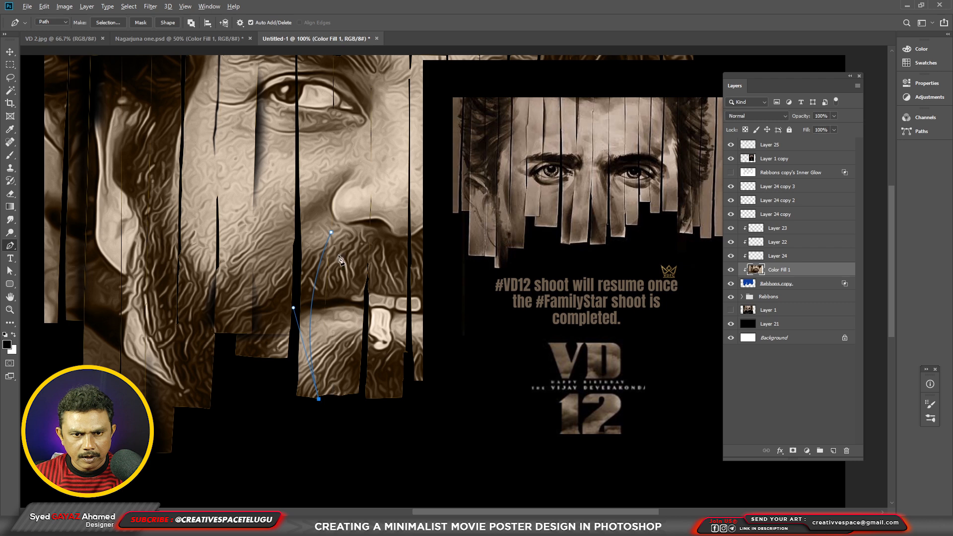
{"action": "key", "text": "ctrl+shift+n"}
{"action": "key", "text": "Return"}
{"action": "key", "text": "ctrl+Return"}
{"action": "key", "text": "alt+BackSpace"}
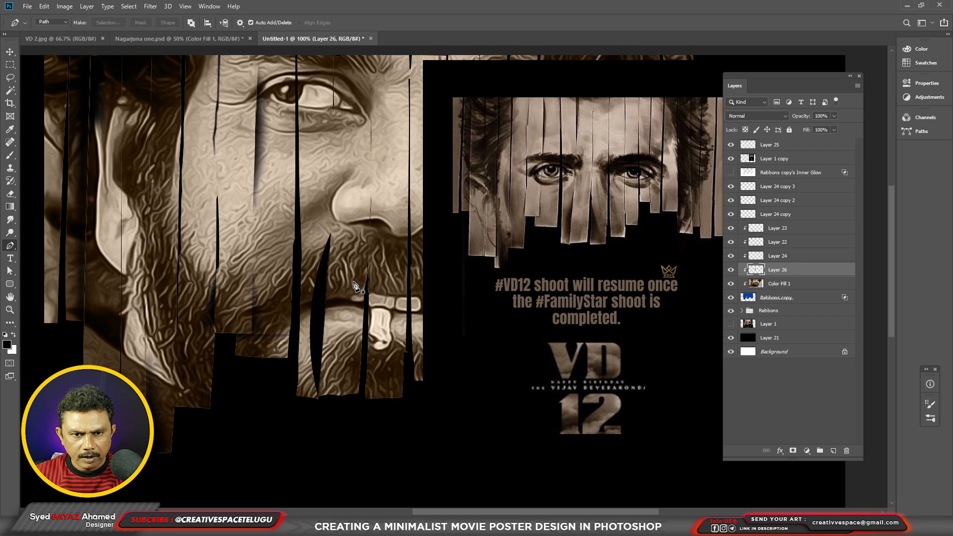
Erase the left side of the chin crescent into a soft shadow and adjust its fit on the strip with Free Transform
{"action": "key", "text": "e"}
{"action": "mouse_move", "coordinate": [305, 314]}
{"action": "left_mouse_down"}
{"action": "mouse_move", "coordinate": [291, 370]}
{"action": "mouse_move", "coordinate": [315, 239]}
{"action": "mouse_move", "coordinate": [287, 373]}
{"action": "mouse_move", "coordinate": [303, 386]}
{"action": "mouse_move", "coordinate": [310, 248]}
{"action": "left_mouse_up"}
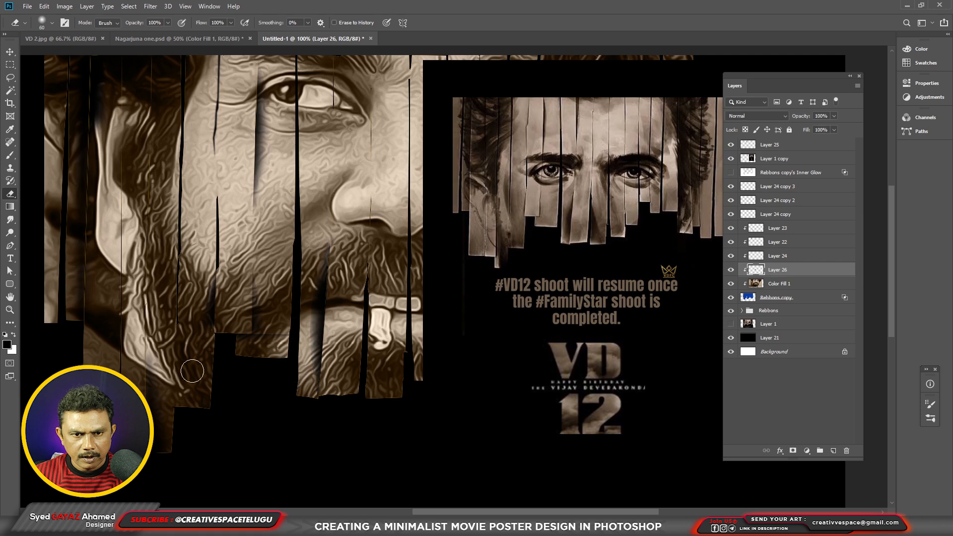
{"action": "key", "text": "ctrl+t"}
{"action": "mouse_move", "coordinate": [303, 397]}
{"action": "left_mouse_down"}
{"action": "mouse_move", "coordinate": [304, 433]}
{"action": "mouse_move", "coordinate": [318, 431]}
{"action": "left_mouse_up"}
{"action": "key", "text": "Return"}
{"action": "key", "text": "e"}
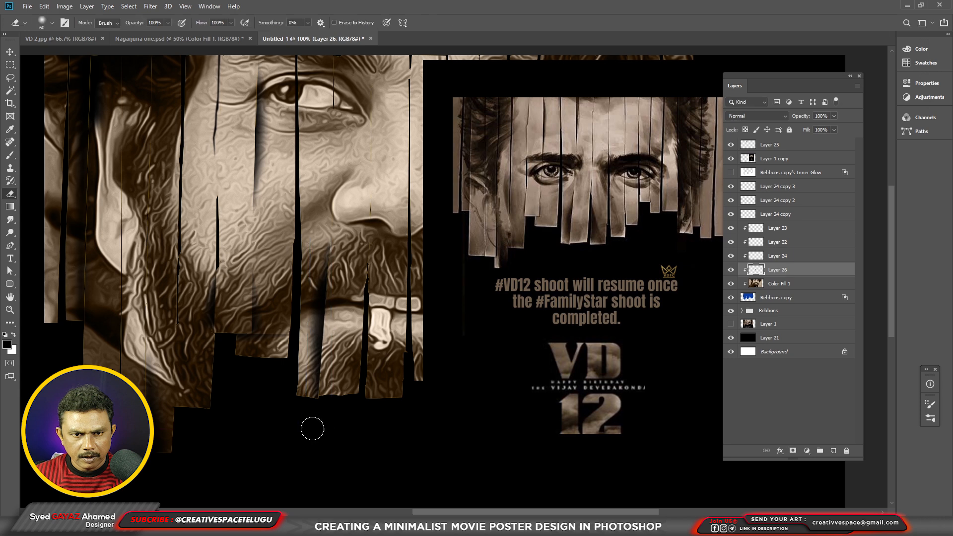
Duplicate the chin shadow onto the neighbouring strip under the teeth, flip it horizontally and nudge it toward the gap
{"action": "key", "text": "v"}
{"action": "left_click_drag", "start_coordinate": [318, 373], "coordinate": [414, 366]}
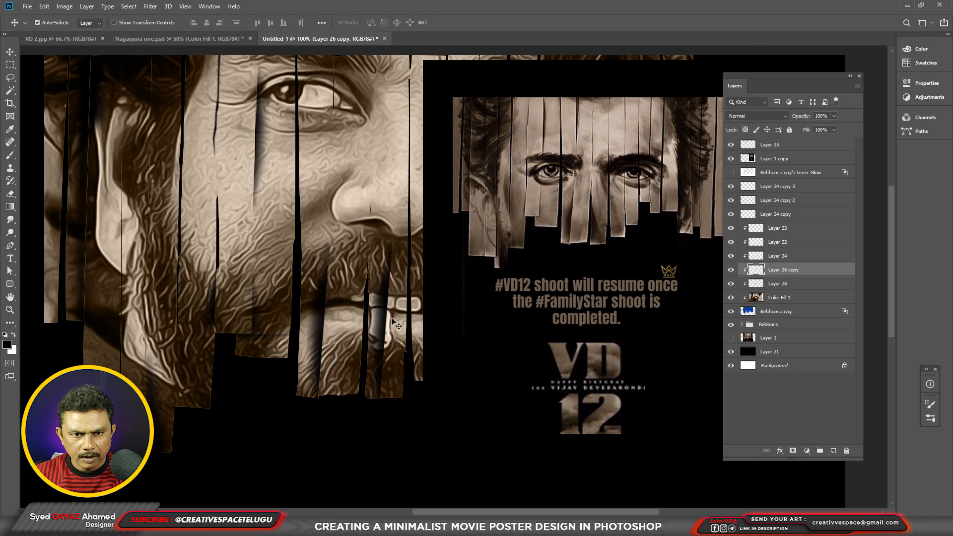
{"action": "key", "text": "ctrl+t"}
{"action": "right_click", "coordinate": [406, 353]}
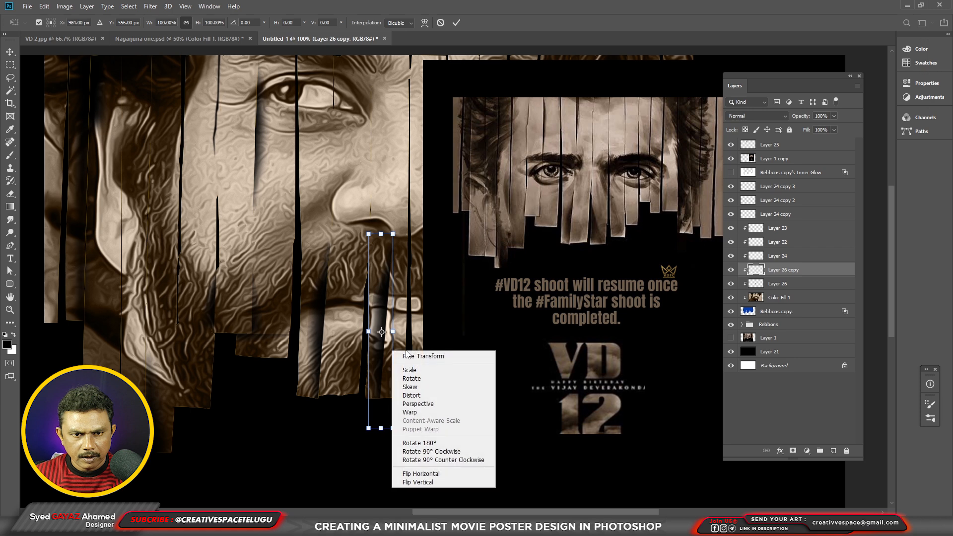
{"action": "left_click", "coordinate": [419, 474]}
{"action": "key", "text": "Return"}
{"action": "left_click_drag", "start_coordinate": [396, 370], "coordinate": [385, 376]}
Rotate the flipped shadow about 8.7 degrees and position it along the gap beside the teeth
{"action": "key", "text": "ctrl+t"}
{"action": "left_click_drag", "start_coordinate": [403, 440], "coordinate": [387, 444]}
{"action": "left_click_drag", "start_coordinate": [369, 376], "coordinate": [375, 382]}
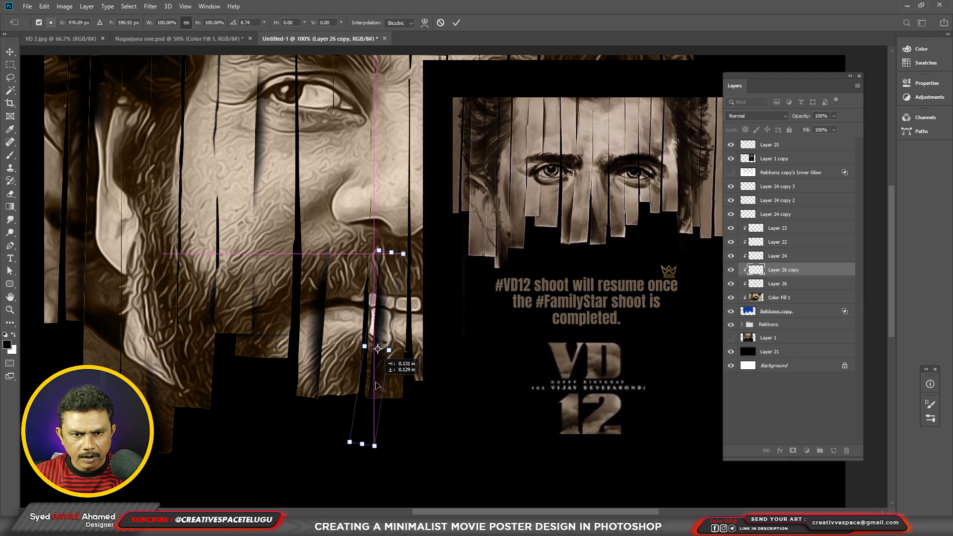
{"action": "key", "text": "Return"}
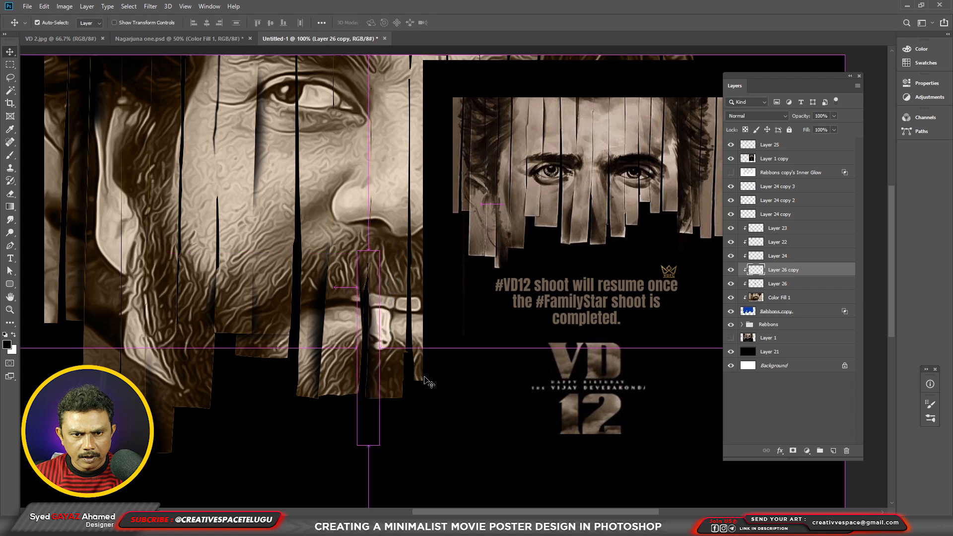
Widen the flipped shadow to about 242%, tilt it about 9 degrees and set it against the strip's edge
{"action": "key", "text": "ctrl+t"}
{"action": "left_click_drag", "start_coordinate": [385, 347], "coordinate": [403, 347]}
{"action": "left_click_drag", "start_coordinate": [429, 426], "coordinate": [417, 435]}
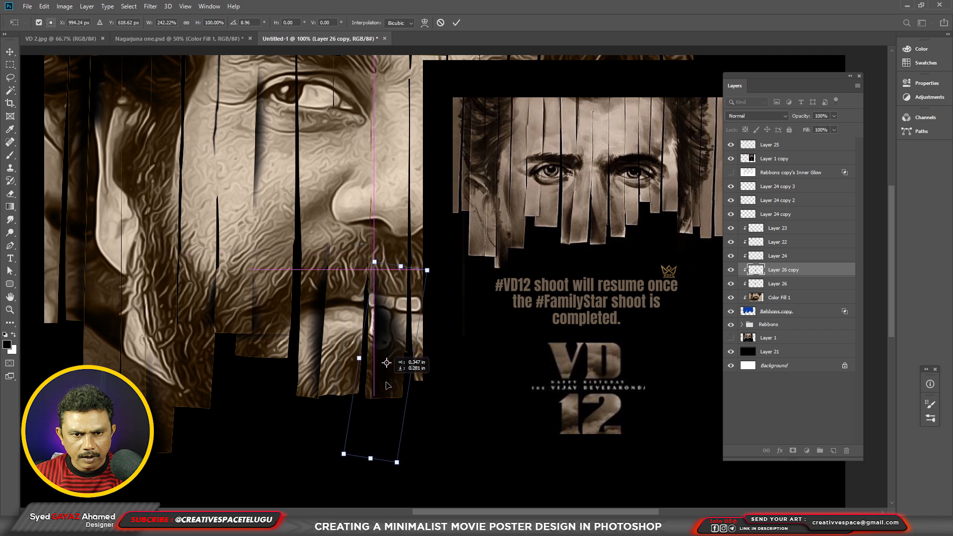
{"action": "key", "text": "Return"}
{"action": "left_click_drag", "start_coordinate": [379, 400], "coordinate": [379, 398]}
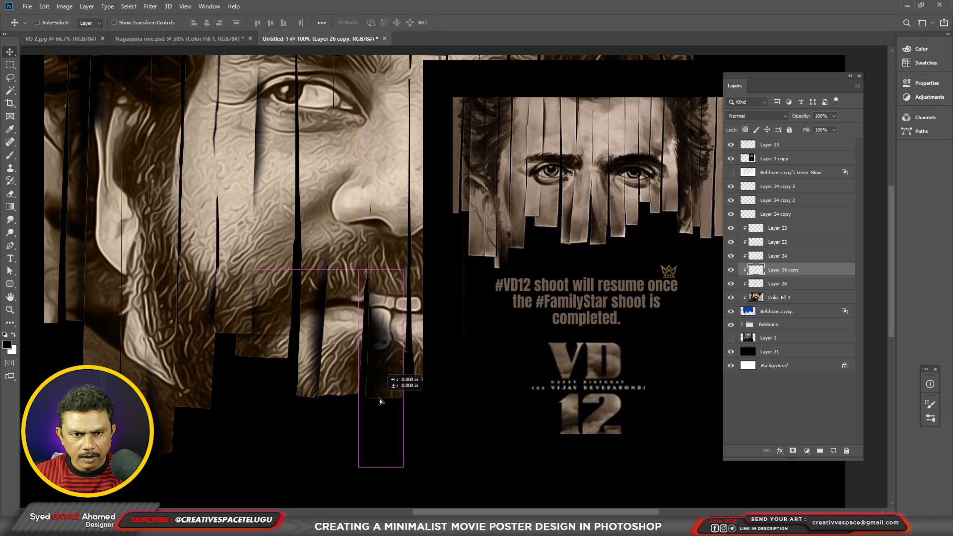
Select the reference poster and move it over the portrait's left half to uncover the mouth and ear strips
{"action": "key", "text": "ctrl+minus"}
{"action": "right_click", "coordinate": [454, 247]}
{"action": "left_click", "coordinate": [458, 252]}
{"action": "left_click_drag", "start_coordinate": [491, 250], "coordinate": [496, 246]}
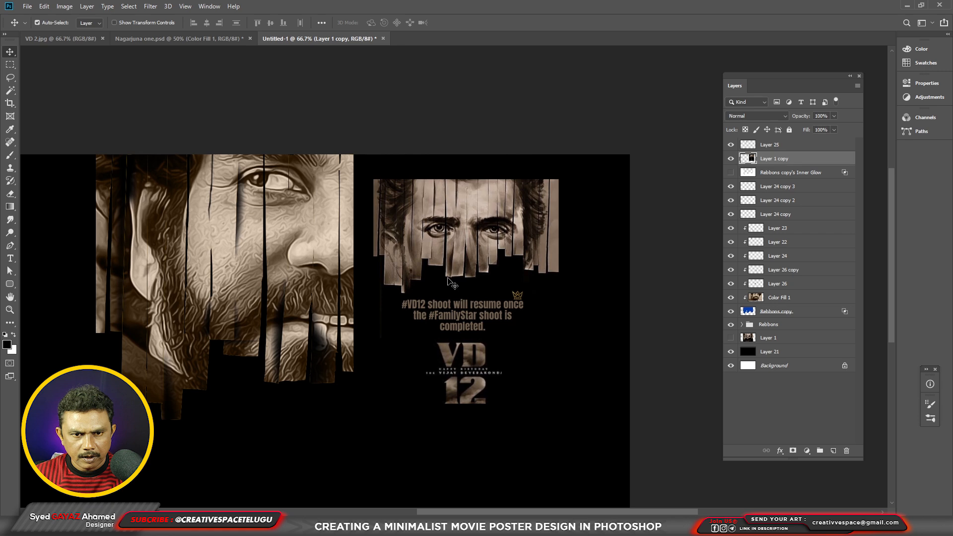
{"action": "key", "text": "ctrl+plus"}
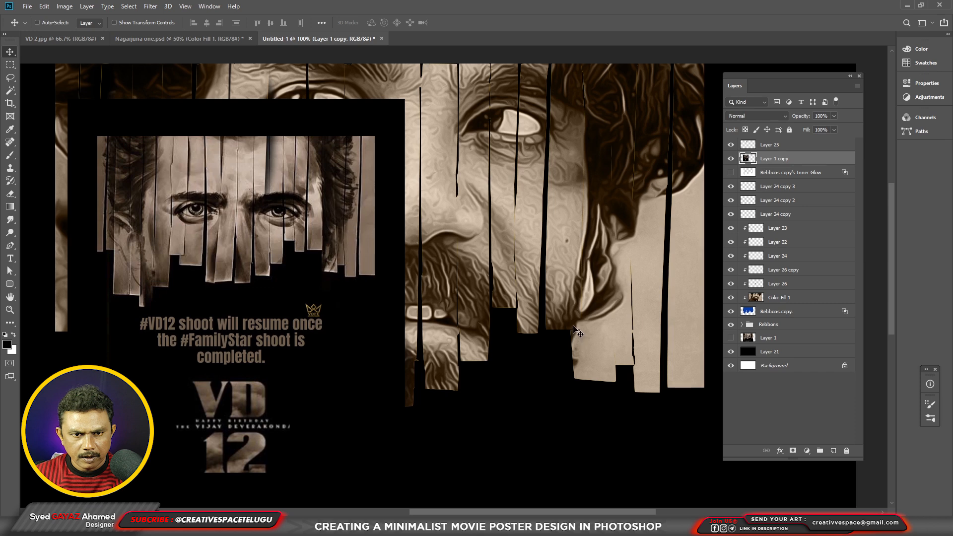
Select the Layer 26 copy shadow and duplicate it twice onto the strips beside the ear
{"action": "right_click", "coordinate": [389, 375]}
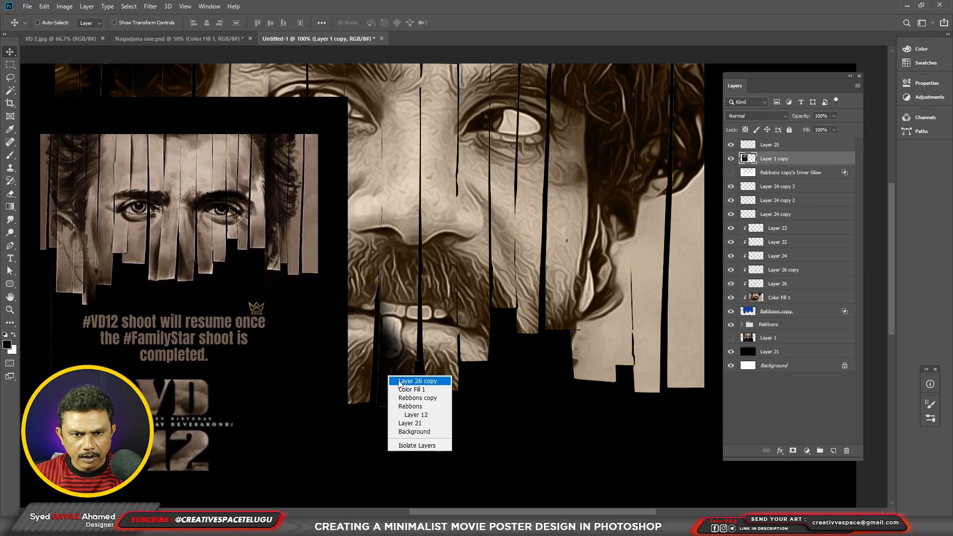
{"action": "left_click", "coordinate": [402, 379]}
{"action": "left_click_drag", "start_coordinate": [405, 380], "coordinate": [631, 337]}
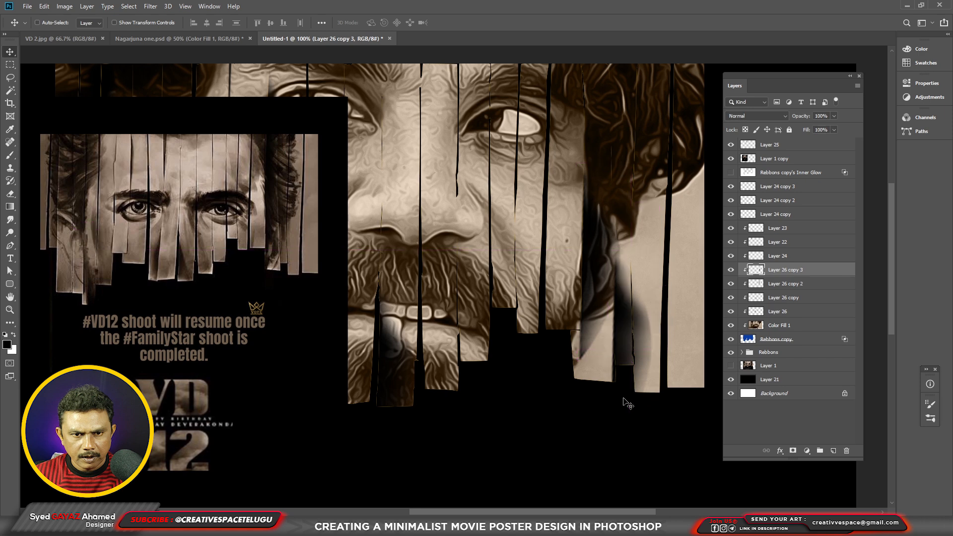
Scale the Layer 26 copy 3 shadow to about 65% and move it up along the short strip's gap
{"action": "key", "text": "ctrl+t"}
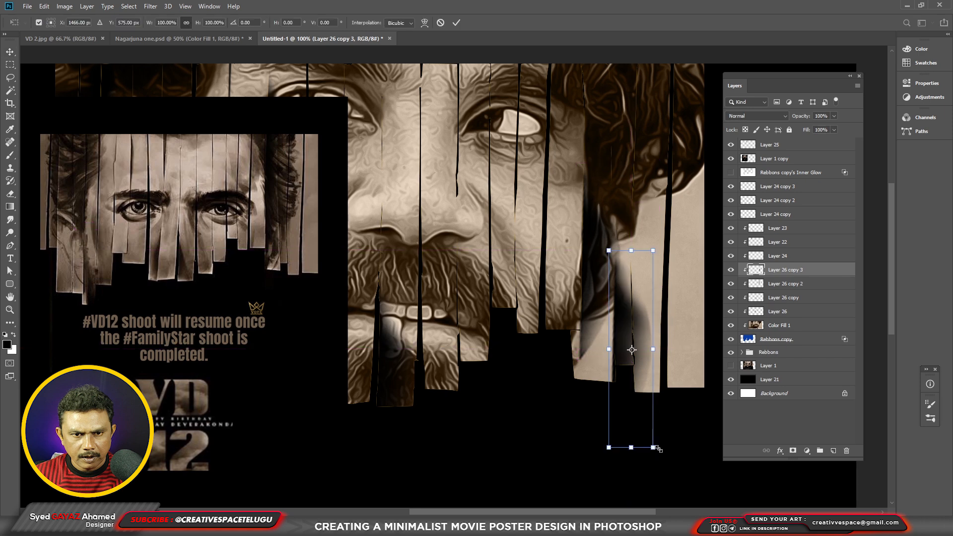
{"action": "left_click_drag", "start_coordinate": [655, 448], "coordinate": [645, 412], "text": "alt"}
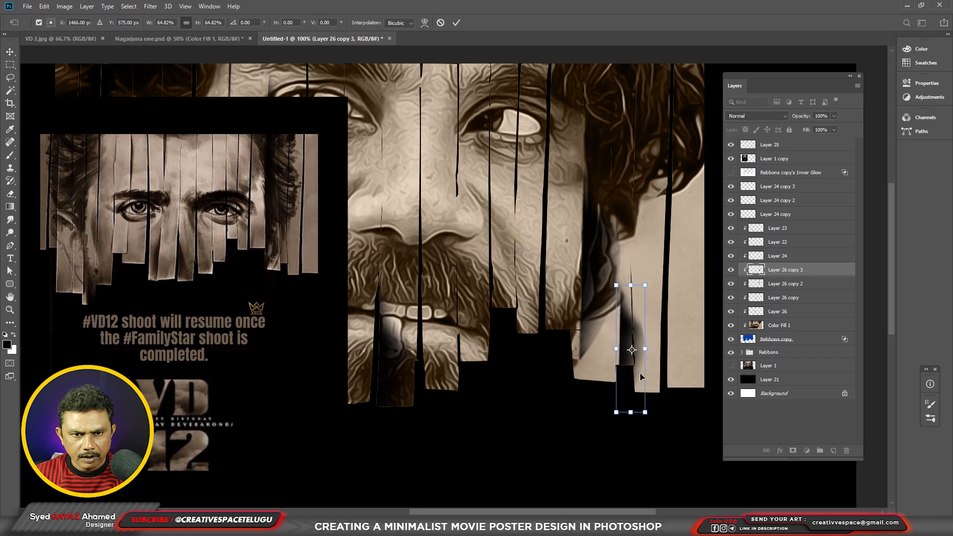
{"action": "left_click_drag", "start_coordinate": [630, 353], "coordinate": [631, 330]}
{"action": "key", "text": "Return"}
Reposition and transform the Layer 26 copy 2 shadow along the ear strip's edge and erase its excess
{"action": "mouse_move", "coordinate": [607, 297]}
{"action": "left_mouse_down"}
{"action": "mouse_move", "coordinate": [613, 270]}
{"action": "mouse_move", "coordinate": [608, 320]}
{"action": "mouse_move", "coordinate": [614, 283]}
{"action": "mouse_move", "coordinate": [597, 287]}
{"action": "left_mouse_up"}
{"action": "key", "text": "ctrl+t"}
{"action": "key", "text": "Return"}
{"action": "key", "text": "e"}
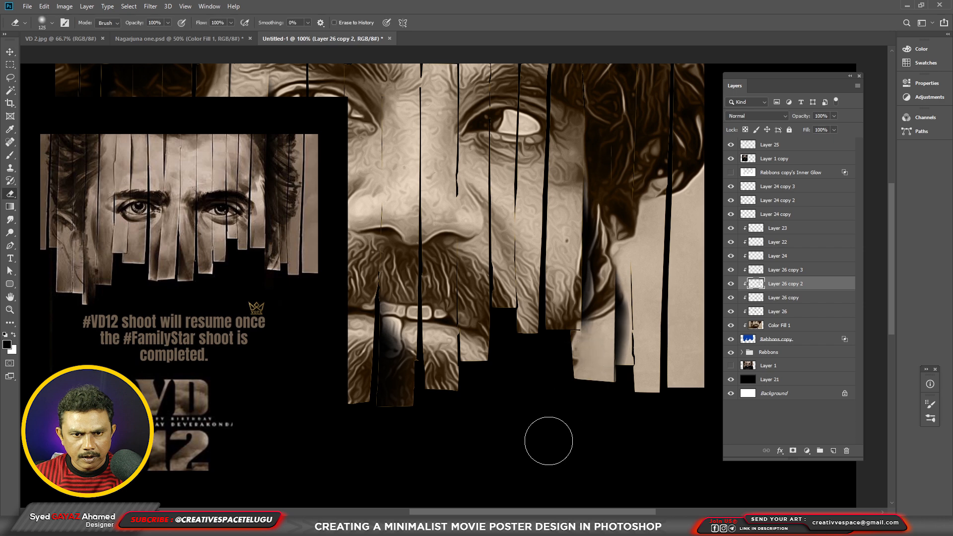
Duplicate the ear shadow, rotate it to horizontal and place it at the top edge of the short strip below the ear
{"action": "key", "text": "v"}
{"action": "left_click_drag", "start_coordinate": [605, 298], "coordinate": [607, 368]}
{"action": "key", "text": "ctrl+t"}
{"action": "left_click_drag", "start_coordinate": [633, 421], "coordinate": [534, 362]}
{"action": "key", "text": "Return"}
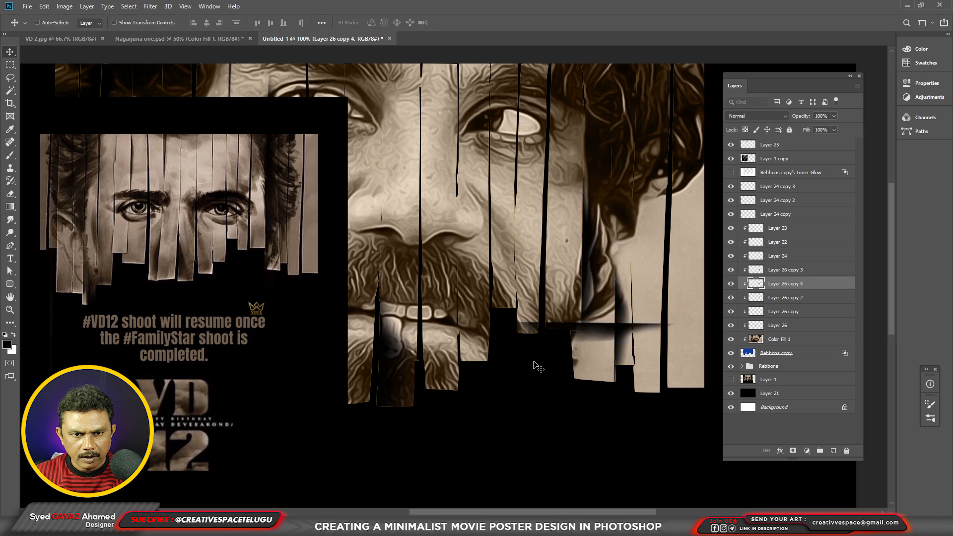
{"action": "mouse_move", "coordinate": [614, 325]}
{"action": "left_mouse_down"}
{"action": "mouse_move", "coordinate": [614, 343]}
{"action": "mouse_move", "coordinate": [609, 332]}
{"action": "left_mouse_up"}
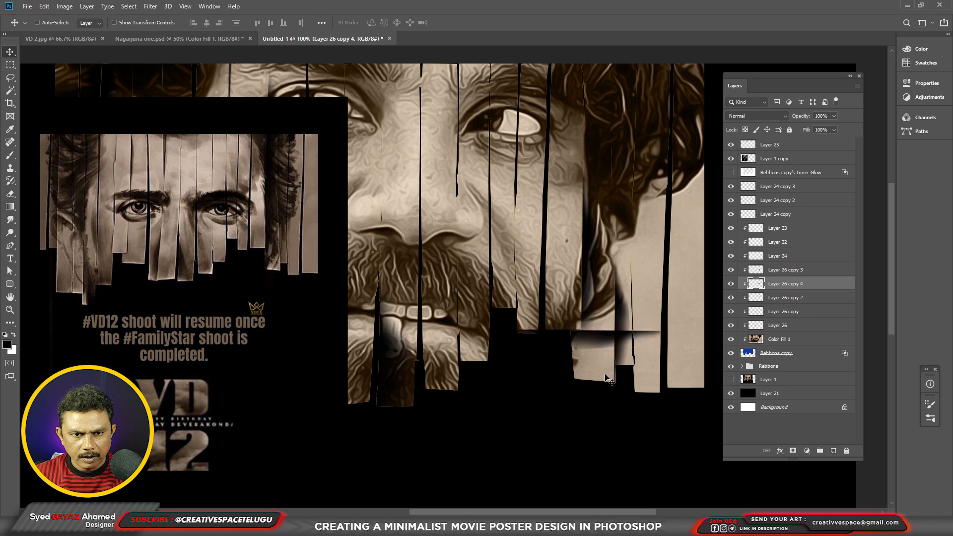
Erase the horizontal shadow's excess so only a soft edge shadow remains beneath the ear
{"action": "key", "text": "r"}
{"action": "key", "text": "e"}
{"action": "mouse_move", "coordinate": [603, 345]}
{"action": "left_mouse_down"}
{"action": "mouse_move", "coordinate": [611, 375]}
{"action": "mouse_move", "coordinate": [613, 325]}
{"action": "mouse_move", "coordinate": [620, 410]}
{"action": "mouse_move", "coordinate": [617, 327]}
{"action": "left_mouse_up"}
Duplicate the Layer 26 copy 3 shadow, place it on the strip beside the short strip below the ear, and transform it to fit
{"action": "key", "text": "v"}
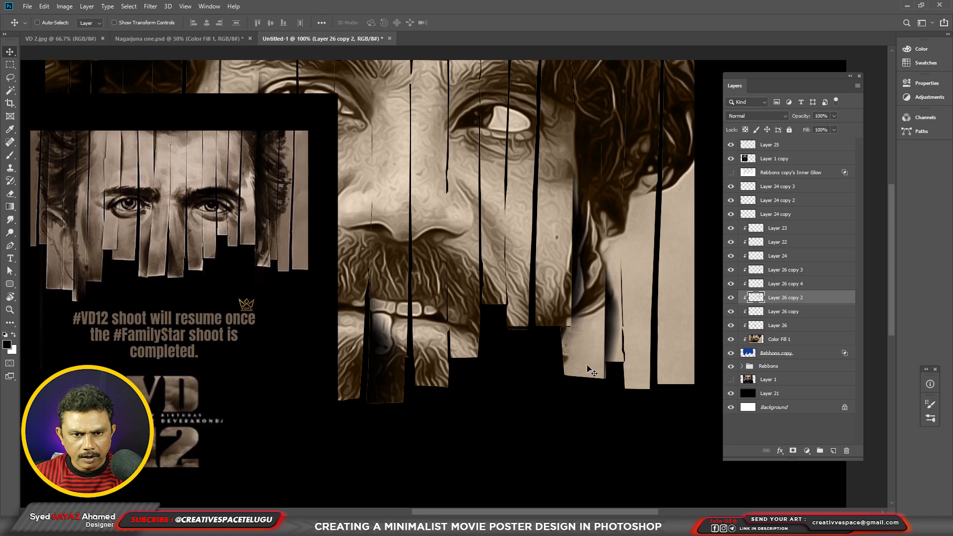
{"action": "right_click", "coordinate": [611, 333]}
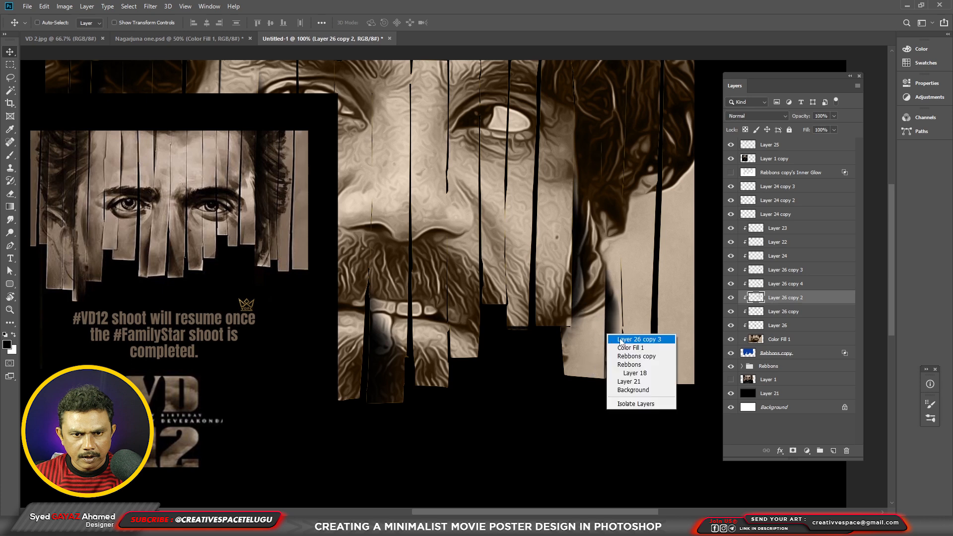
{"action": "left_click", "coordinate": [624, 344]}
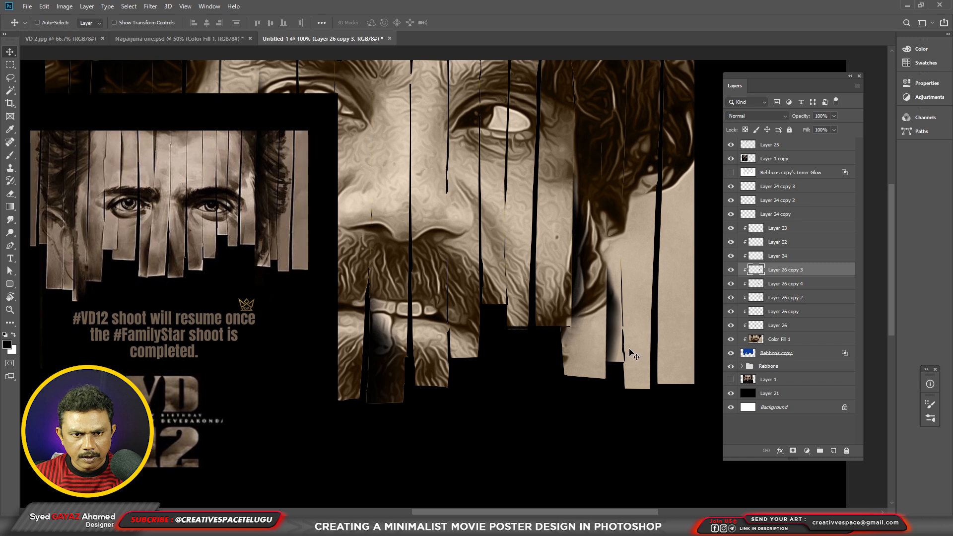
{"action": "mouse_move", "coordinate": [617, 320]}
{"action": "left_mouse_down"}
{"action": "mouse_move", "coordinate": [645, 322]}
{"action": "mouse_move", "coordinate": [630, 323]}
{"action": "left_mouse_up"}
{"action": "key", "text": "ctrl+t"}
{"action": "left_click_drag", "start_coordinate": [651, 402], "coordinate": [656, 400]}
{"action": "key", "text": "Return"}
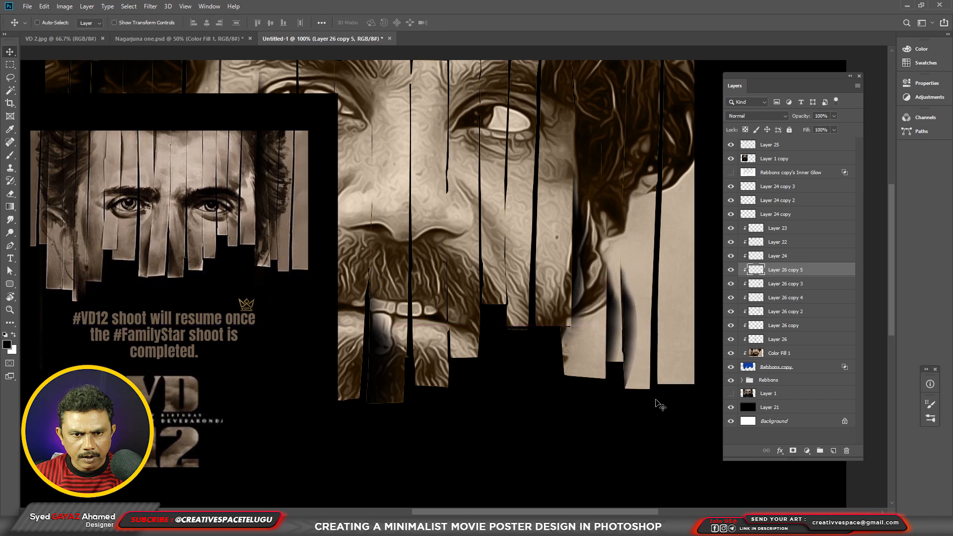
Erase the duplicated shadow's excess so only a soft shadow remains along the strip's inner edge
{"action": "key", "text": "e"}
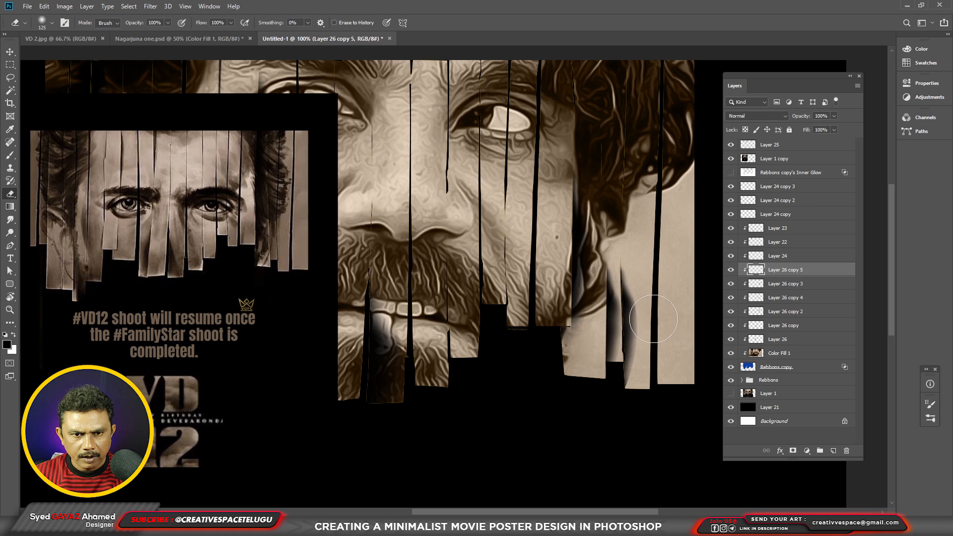
{"action": "mouse_move", "coordinate": [661, 347]}
{"action": "left_mouse_down"}
{"action": "mouse_move", "coordinate": [646, 262]}
{"action": "mouse_move", "coordinate": [670, 329]}
{"action": "mouse_move", "coordinate": [660, 292]}
{"action": "mouse_move", "coordinate": [657, 403]}
{"action": "left_mouse_up"}
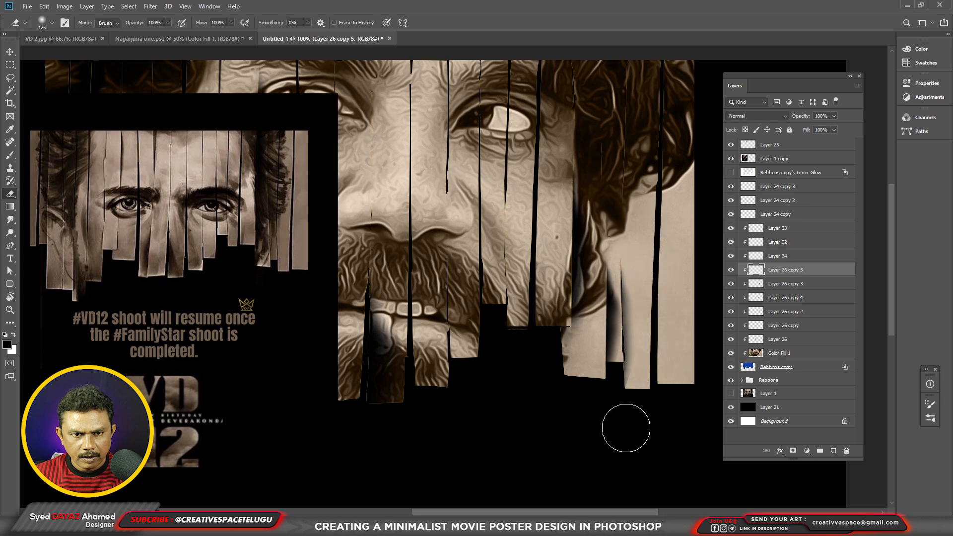
{"action": "left_click_drag", "start_coordinate": [664, 276], "coordinate": [662, 368]}
Move the Layer 1 copy reference image off the portrait to the canvas's lower-left corner
{"action": "key", "text": "ctrl+minus"}
{"action": "key", "text": "v"}
{"action": "right_click", "coordinate": [312, 306]}
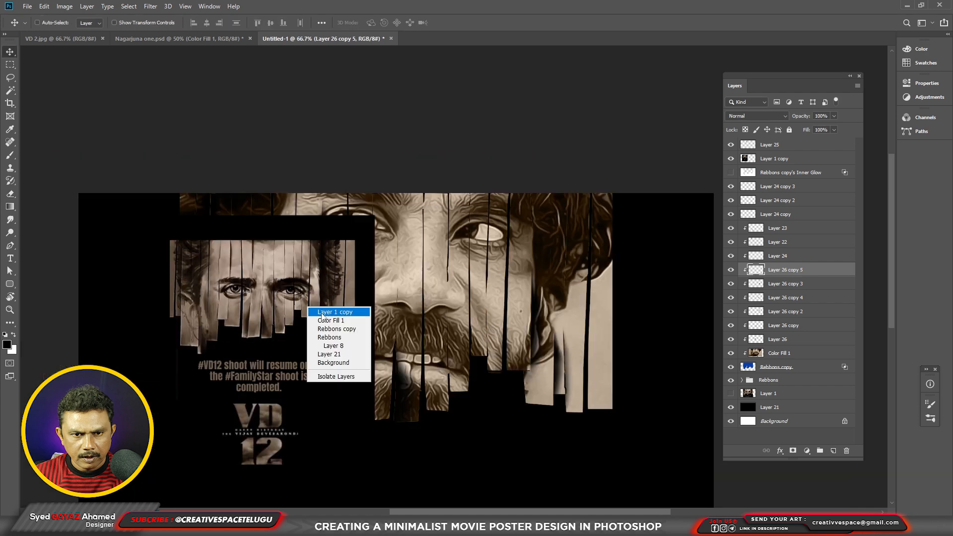
{"action": "left_click", "coordinate": [322, 312]}
{"action": "left_click_drag", "start_coordinate": [350, 301], "coordinate": [182, 434]}
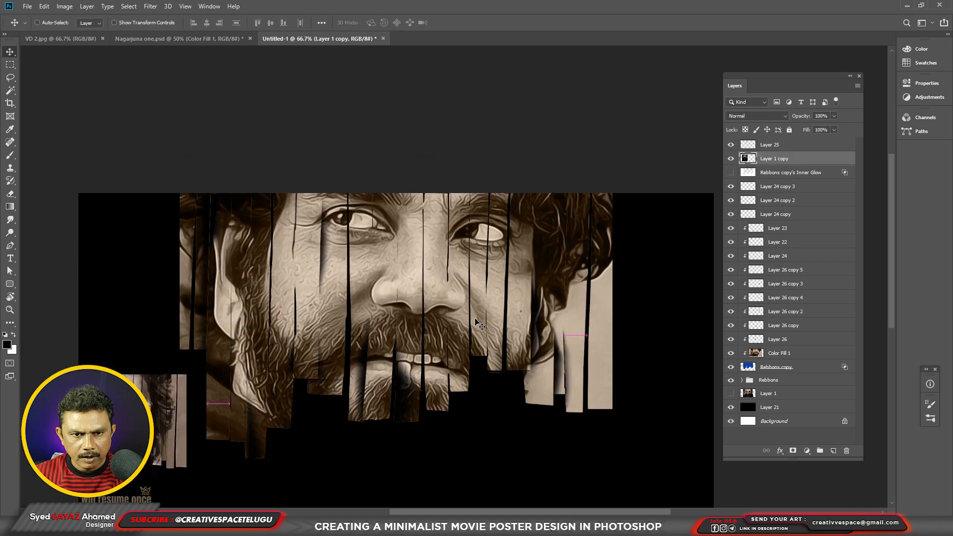
{"action": "right_click", "coordinate": [159, 356]}
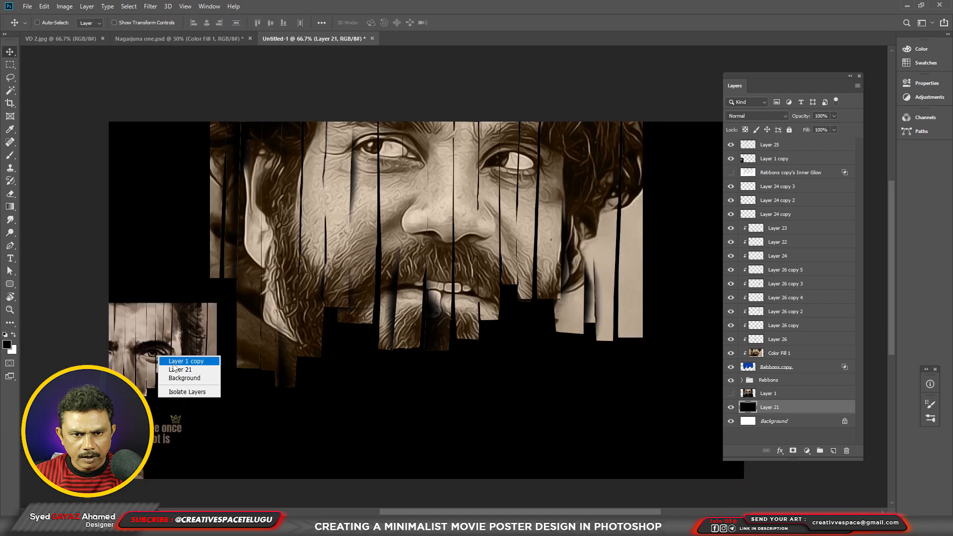
{"action": "left_click", "coordinate": [175, 362]}
{"action": "left_click_drag", "start_coordinate": [174, 364], "coordinate": [219, 473]}
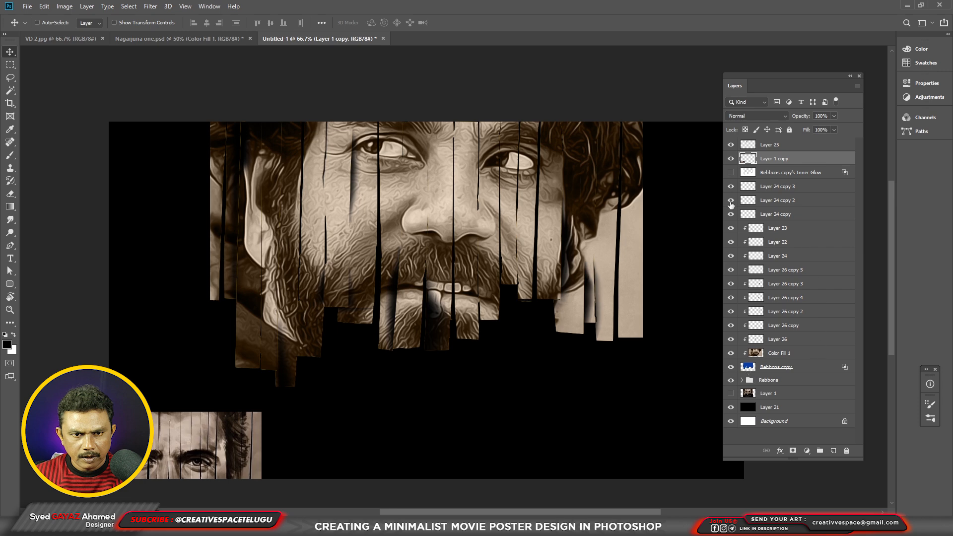
Show the Rebbons copy's Inner Glow layer and clip it directly above Color Fill 1
{"action": "left_click", "coordinate": [729, 175]}
{"action": "left_click_drag", "start_coordinate": [783, 159], "coordinate": [784, 346]}
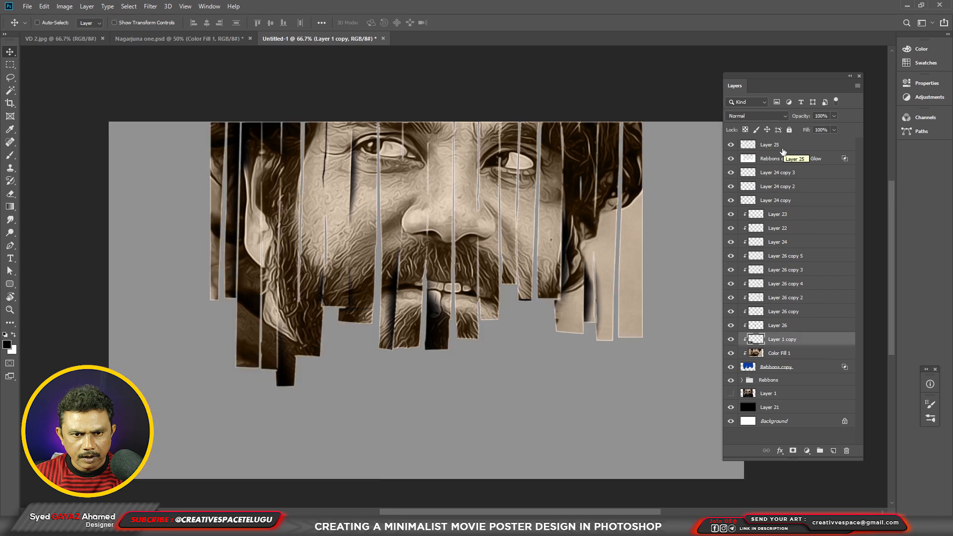
{"action": "left_click", "coordinate": [730, 161]}
{"action": "left_click", "coordinate": [730, 161]}
{"action": "left_click", "coordinate": [729, 161]}
{"action": "left_click_drag", "start_coordinate": [789, 159], "coordinate": [807, 348]}
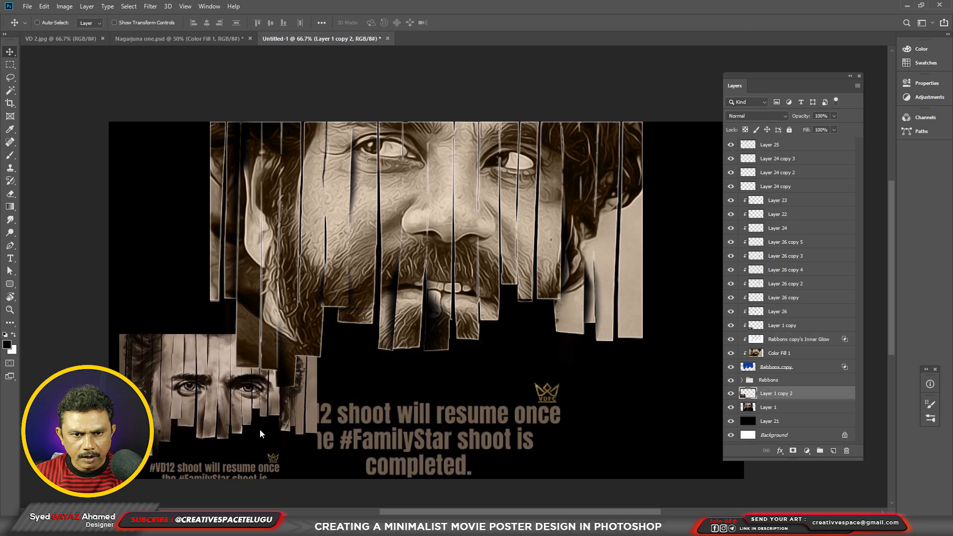
Bring the Layer 1 copy 2 reference image to the top of the layer stack
{"action": "left_click", "coordinate": [420, 314], "text": "ctrl"}
{"action": "left_click_drag", "start_coordinate": [262, 373], "coordinate": [331, 253]}
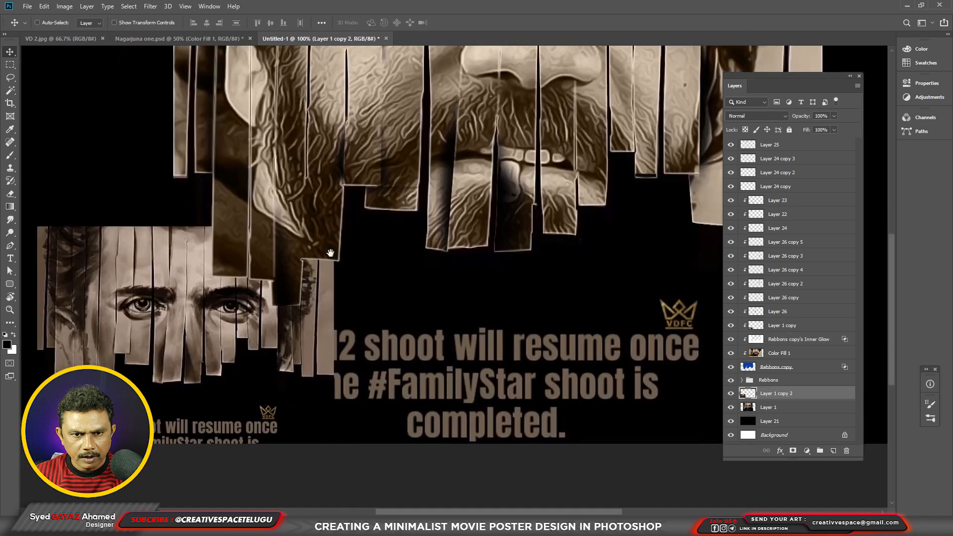
{"action": "right_click", "coordinate": [206, 328]}
{"action": "left_click", "coordinate": [218, 333]}
{"action": "left_click_drag", "start_coordinate": [470, 198], "coordinate": [478, 304]}
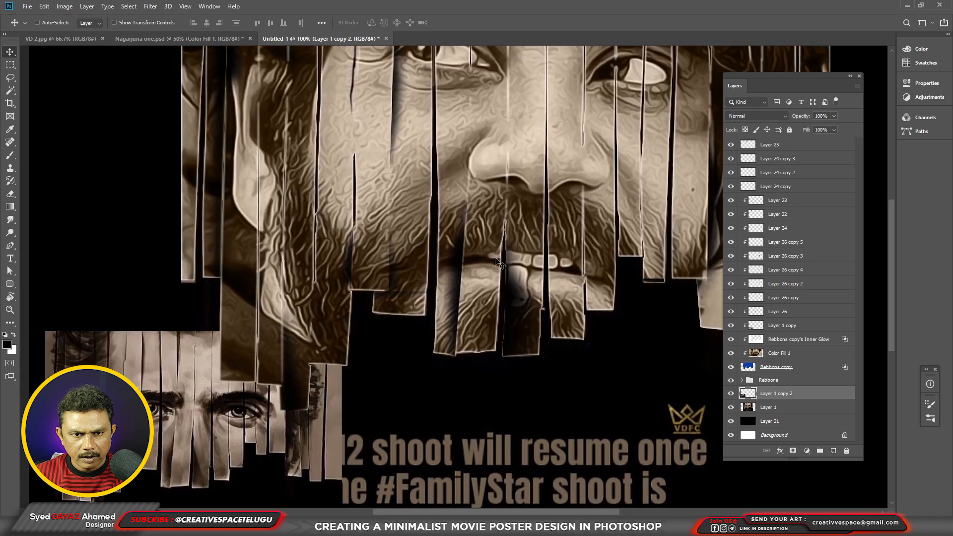
{"action": "key", "text": "ctrl+shift+bracketleft"}
{"action": "key", "text": "ctrl+shift+bracketright"}
Move the reference image to the black area below the mouth strips and hide the full-size Layer 1
{"action": "key", "text": "ctrl+minus"}
{"action": "left_click_drag", "start_coordinate": [312, 359], "coordinate": [613, 385]}
{"action": "right_click", "coordinate": [487, 379]}
{"action": "left_click", "coordinate": [519, 390]}
{"action": "key", "text": "ctrl+comma"}
{"action": "right_click", "coordinate": [297, 383]}
{"action": "left_click", "coordinate": [322, 390]}
{"action": "left_click", "coordinate": [617, 313], "text": "ctrl"}
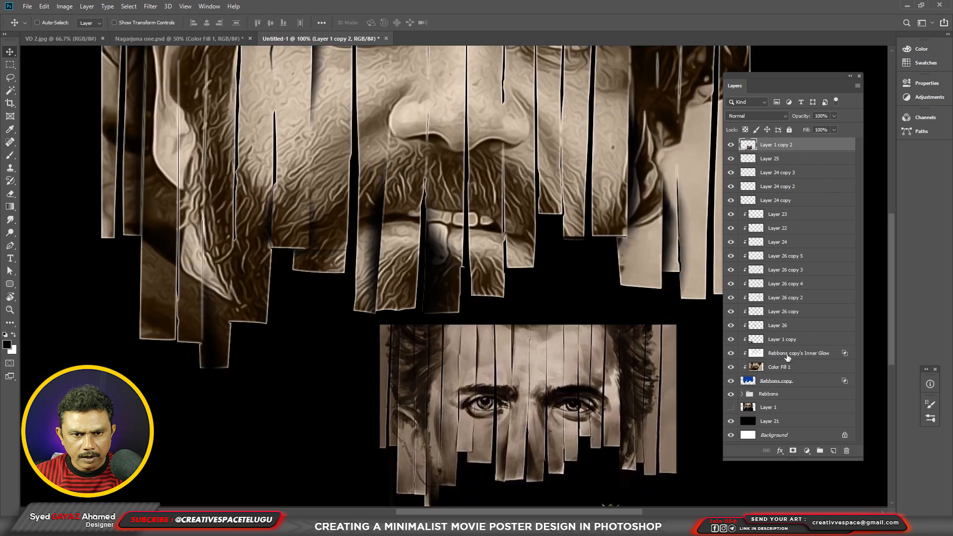
Set the Rebbons copy's Inner Glow layer's opacity to 80%
{"action": "left_click", "coordinate": [787, 353]}
{"action": "key", "text": "5"}
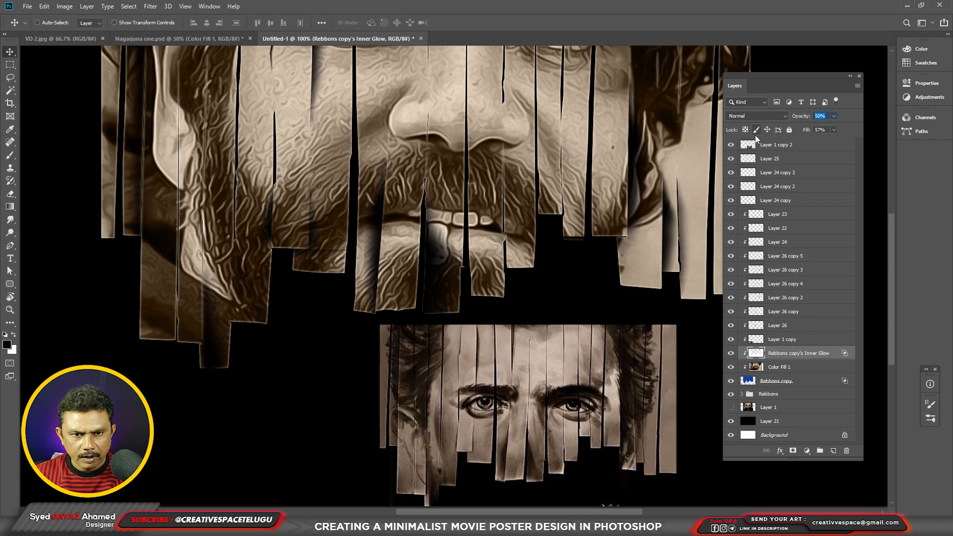
{"action": "type", "text": "80"}
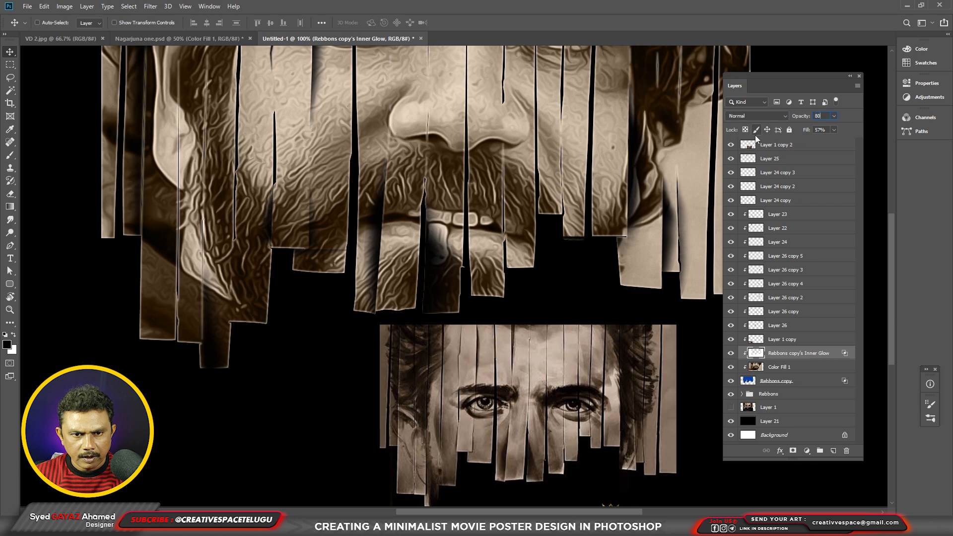
{"action": "key", "text": "Return"}
Add a layer mask to the Inner Glow layer and paint out unwanted glow lines on the face with a soft 150 px black brush
{"action": "left_click_drag", "start_coordinate": [524, 165], "coordinate": [504, 229]}
{"action": "left_click_drag", "start_coordinate": [493, 153], "coordinate": [491, 240]}
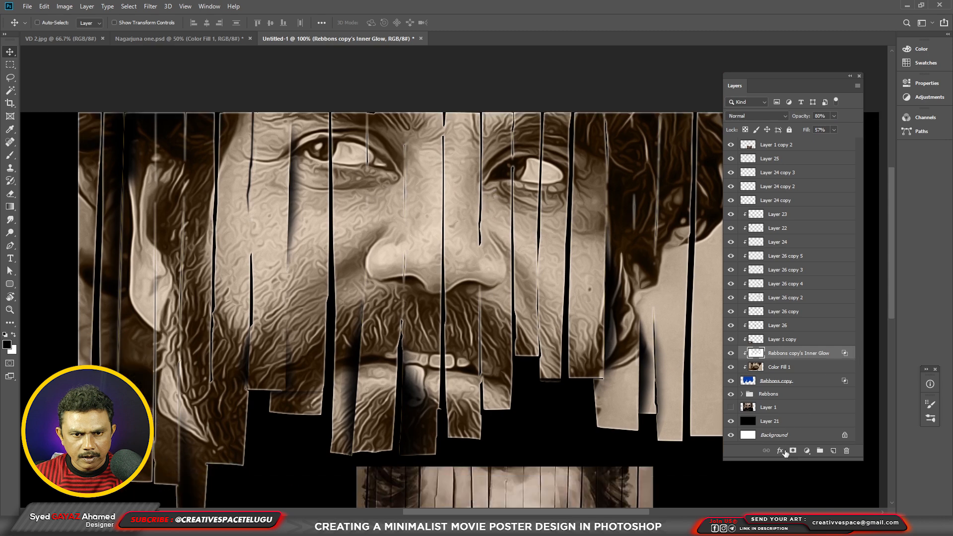
{"action": "left_click", "coordinate": [793, 450]}
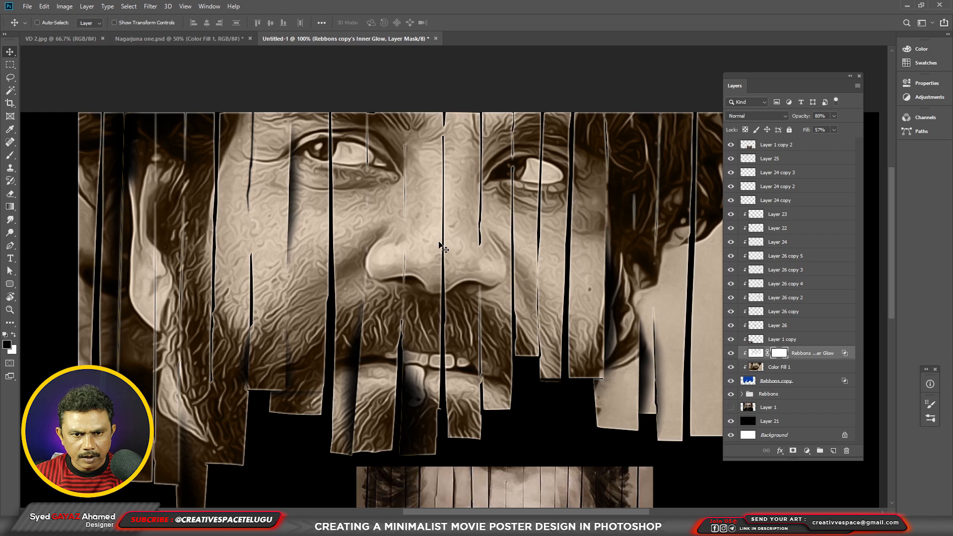
{"action": "key", "text": "b"}
{"action": "key", "text": "bracketleft"}
{"action": "key", "text": "bracketleft"}
{"action": "key", "text": "bracketleft"}
{"action": "left_click_drag", "start_coordinate": [265, 221], "coordinate": [285, 89]}
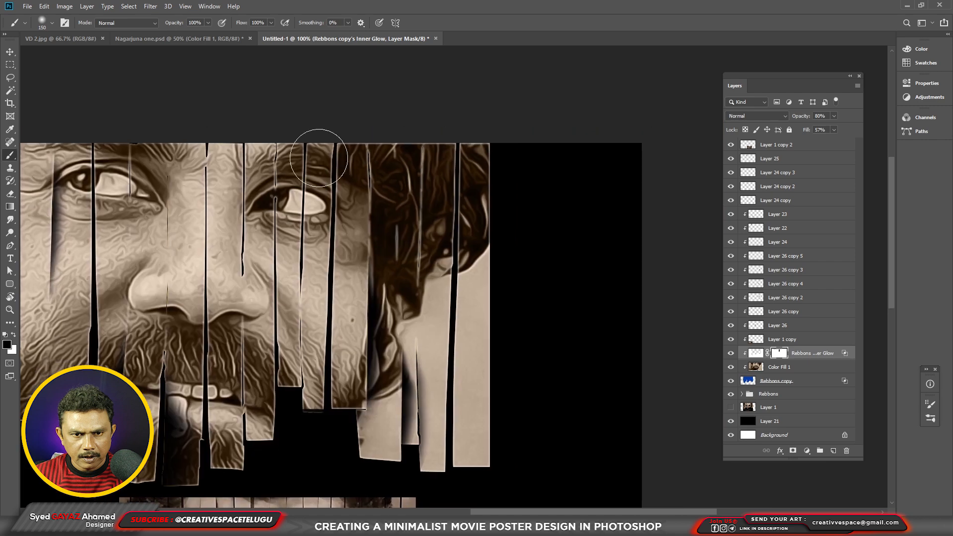
{"action": "mouse_move", "coordinate": [233, 501]}
{"action": "left_mouse_down"}
{"action": "mouse_move", "coordinate": [353, 311]}
{"action": "mouse_move", "coordinate": [434, 316]}
{"action": "mouse_move", "coordinate": [433, 293]}
{"action": "mouse_move", "coordinate": [457, 437]}
{"action": "mouse_move", "coordinate": [467, 407]}
{"action": "mouse_move", "coordinate": [442, 481]}
{"action": "left_mouse_up"}
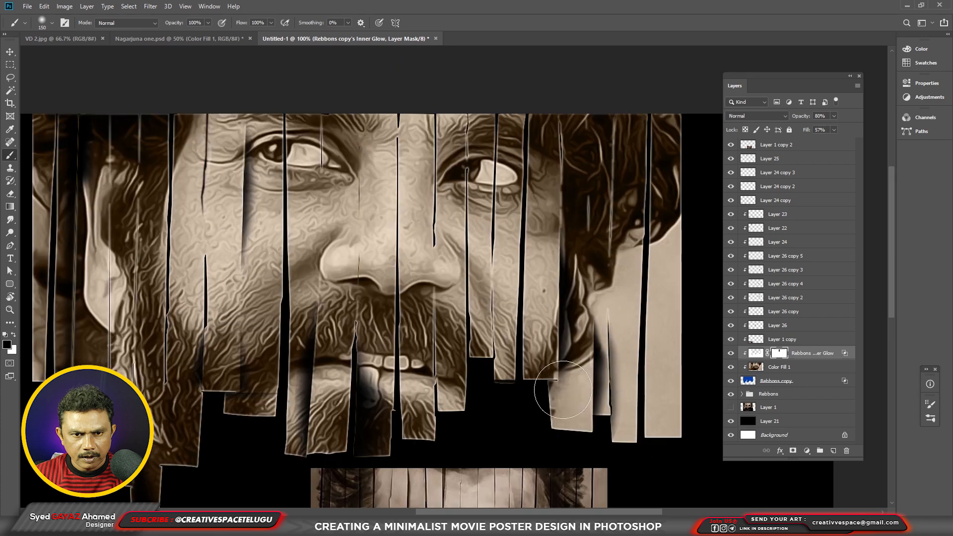
Duplicate the Layer 26 copy 3 shadow, place it at the slit near the eyebrow's inner end, and erase its excess
{"action": "key", "text": "v"}
{"action": "left_click_drag", "start_coordinate": [604, 384], "coordinate": [372, 132]}
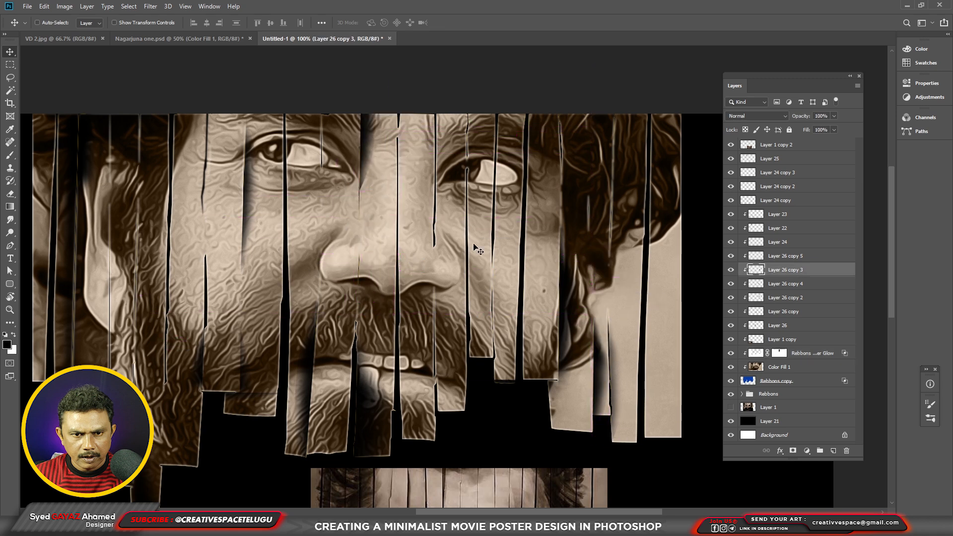
{"action": "key", "text": "e"}
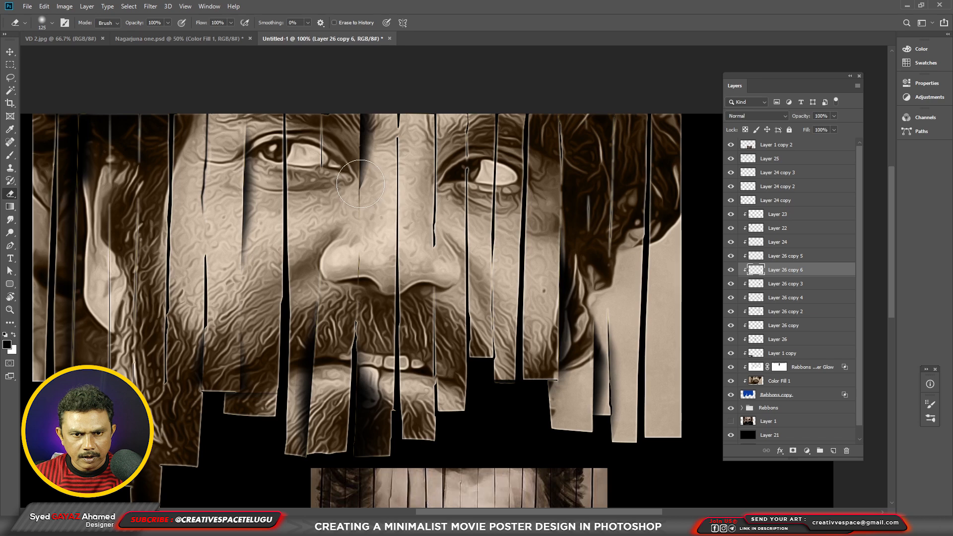
{"action": "left_click_drag", "start_coordinate": [468, 249], "coordinate": [472, 116]}
{"action": "left_click_drag", "start_coordinate": [377, 251], "coordinate": [380, 251]}
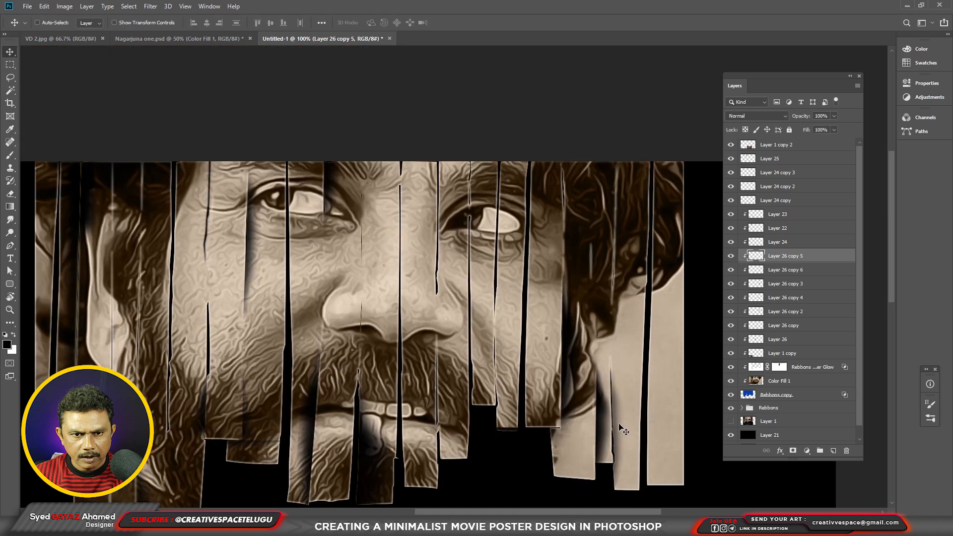
Duplicate the Layer 26 copy 5 shadow, move it up to the slit beside the nose bridge, and transform it to fit
{"action": "right_click", "coordinate": [619, 423]}
{"action": "left_click", "coordinate": [624, 429]}
{"action": "left_click_drag", "start_coordinate": [622, 429], "coordinate": [365, 216]}
{"action": "key", "text": "ctrl+z"}
{"action": "key", "text": "ctrl+t"}
{"action": "key", "text": "Return"}
{"action": "left_click_drag", "start_coordinate": [381, 282], "coordinate": [389, 298]}
{"action": "key", "text": "6"}
{"action": "key", "text": "6"}
{"action": "left_click_drag", "start_coordinate": [379, 331], "coordinate": [430, 155]}
Create a clipped layer above Color Fill 1 and darken the strips' lower ends with a soft 100 px black brush
{"action": "key", "text": "v"}
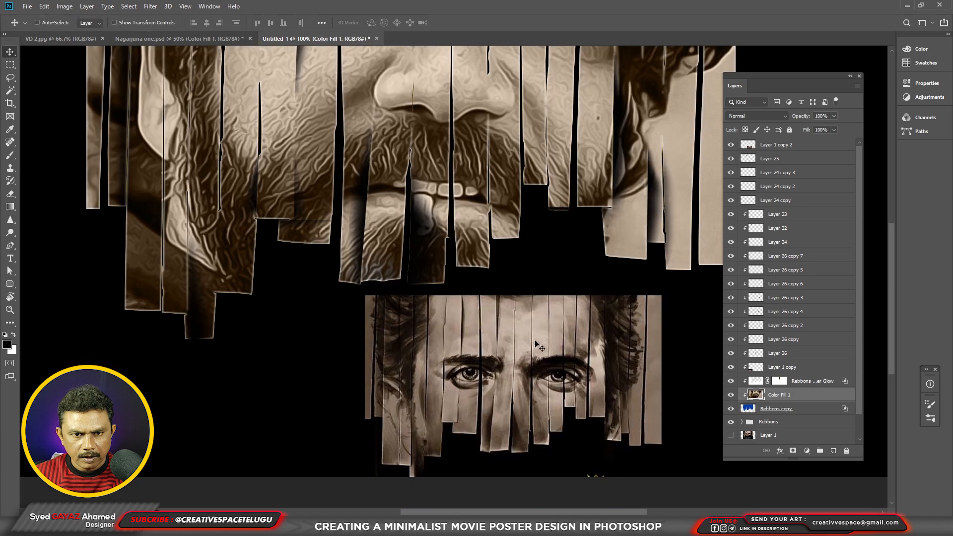
{"action": "left_click_drag", "start_coordinate": [557, 326], "coordinate": [542, 310]}
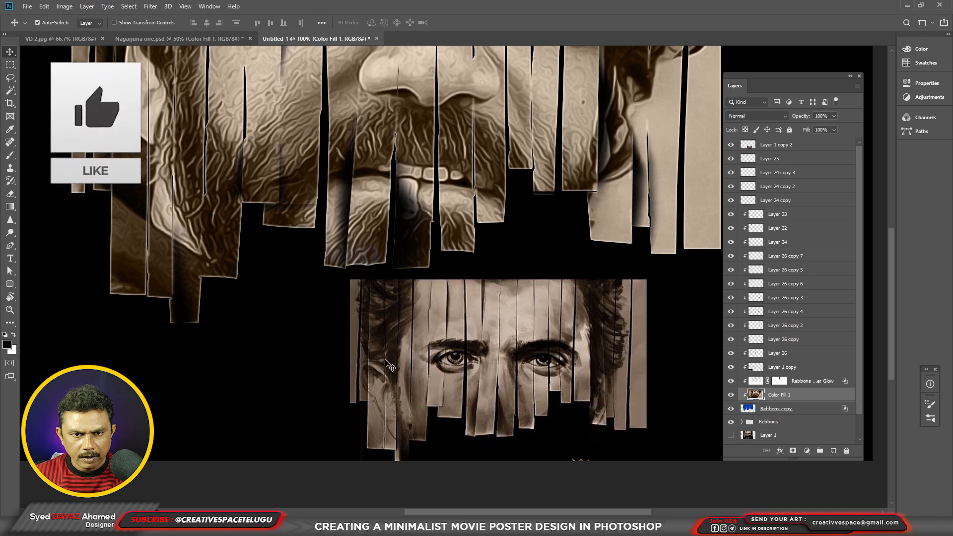
{"action": "key", "text": "ctrl+alt+shift+n"}
{"action": "key", "text": "b"}
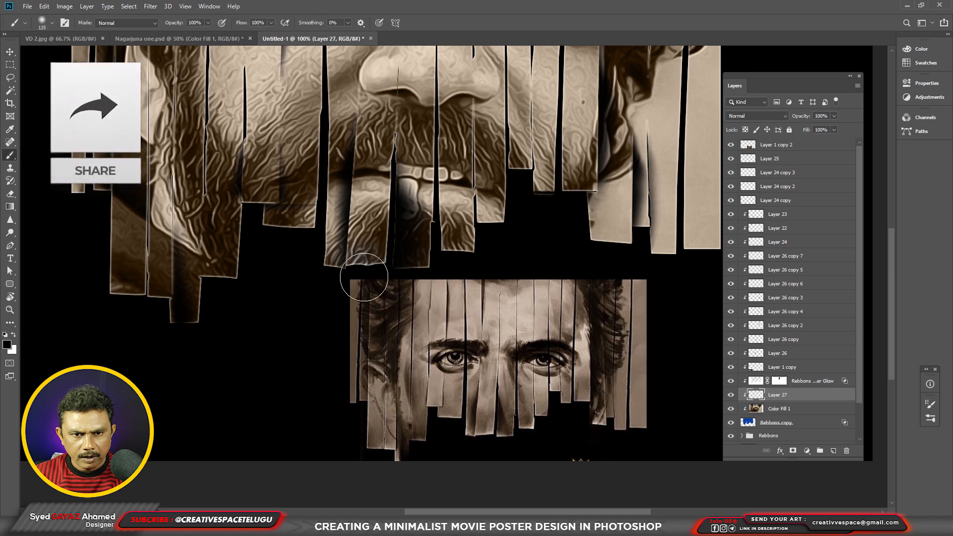
{"action": "key", "text": "bracketleft"}
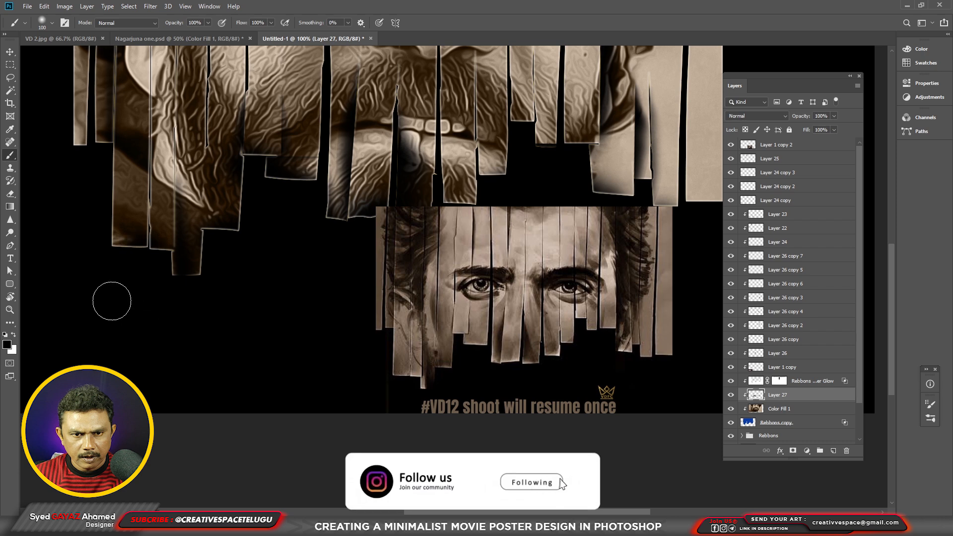
Set the foreground colour to d6c3af and brush soft highlights onto the lower ends of the strips
{"action": "scroll", "coordinate": [156, 283], "scroll_direction": "up", "scroll_amount": 3}
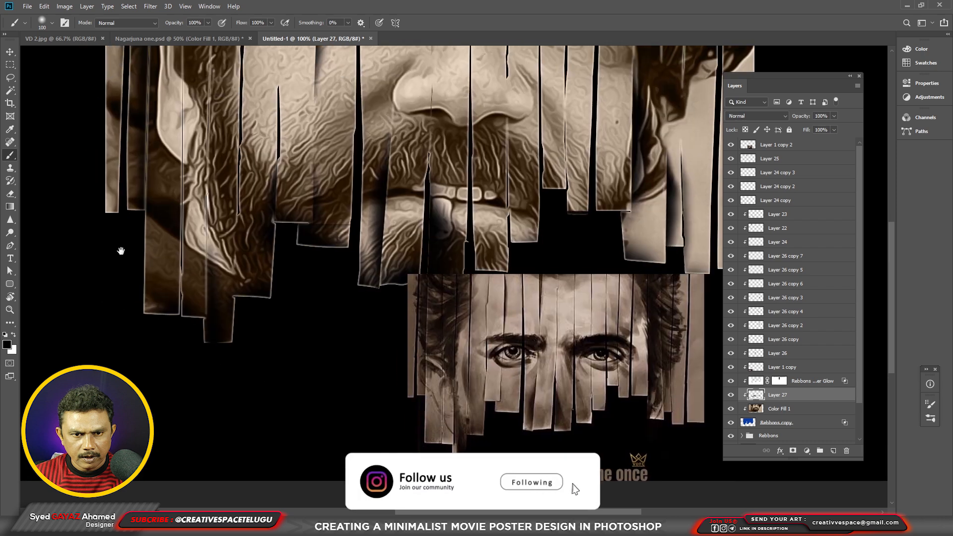
{"action": "left_click", "coordinate": [7, 344]}
{"action": "left_click", "coordinate": [301, 87]}
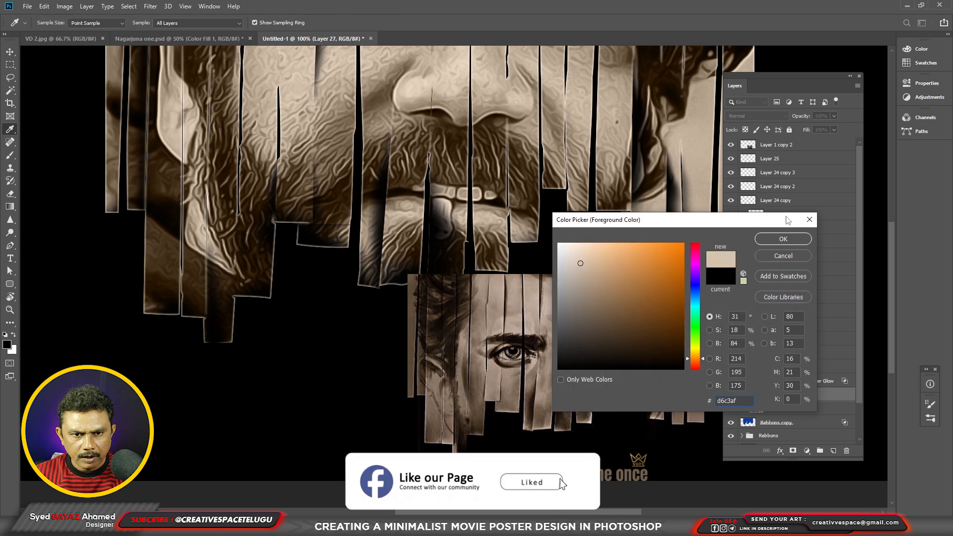
{"action": "left_click", "coordinate": [791, 238]}
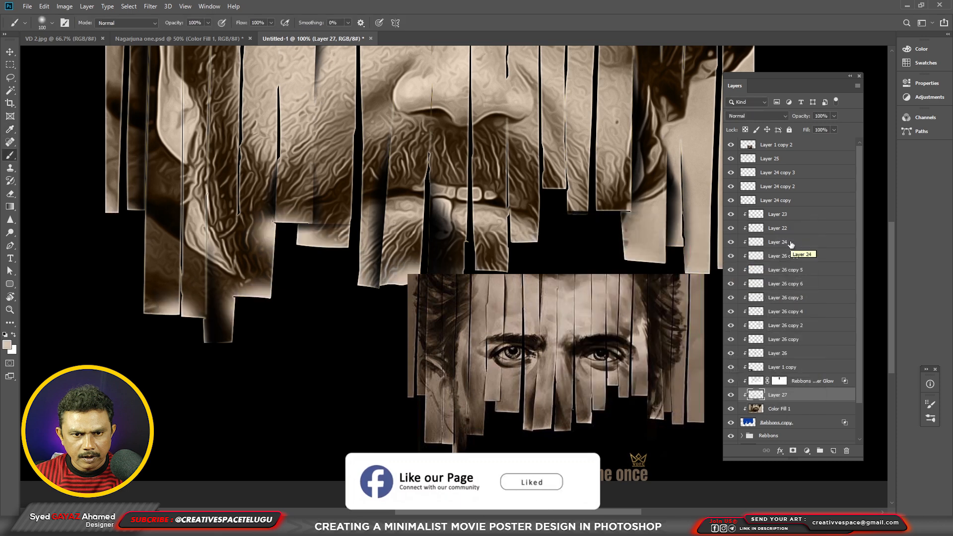
{"action": "left_click_drag", "start_coordinate": [616, 336], "coordinate": [590, 357]}
Lower Layer 27's opacity to 50% and raise it slightly to soften the painted highlights
{"action": "key", "text": "v"}
{"action": "key", "text": "5"}
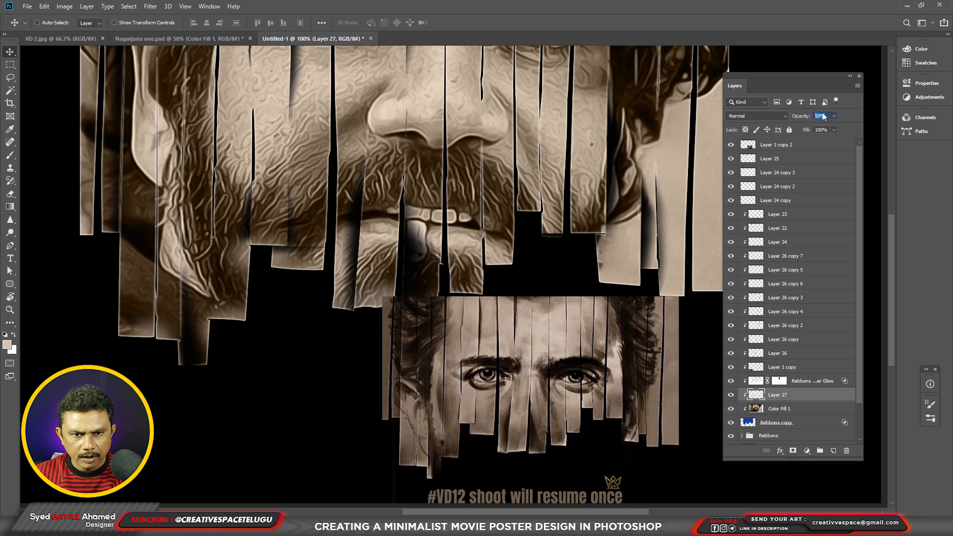
{"action": "key", "text": "shift+Up"}
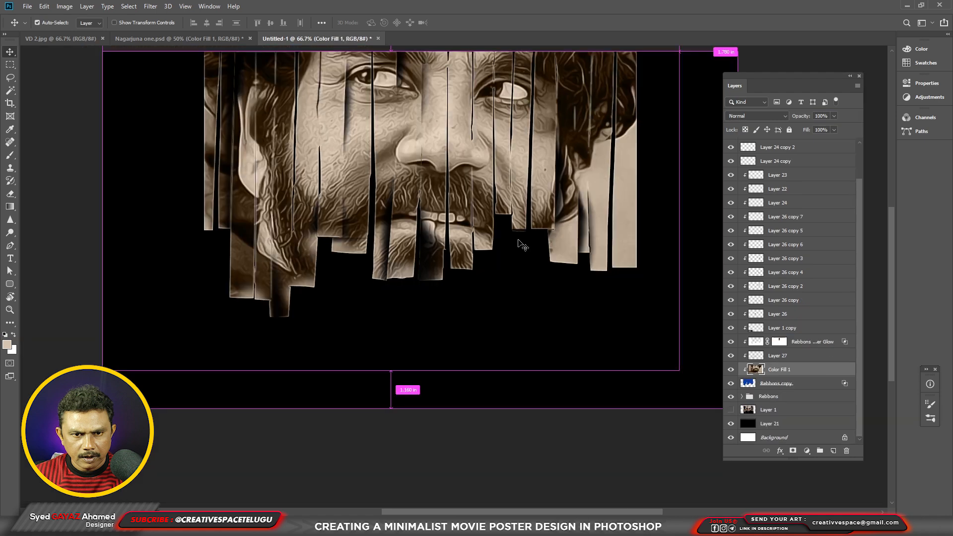
Darken the Color Fill 1 portrait's midtones with Curves, mapping input 148 to output 130
{"action": "key", "text": "ctrl+m"}
{"action": "left_click_drag", "start_coordinate": [728, 239], "coordinate": [733, 249]}
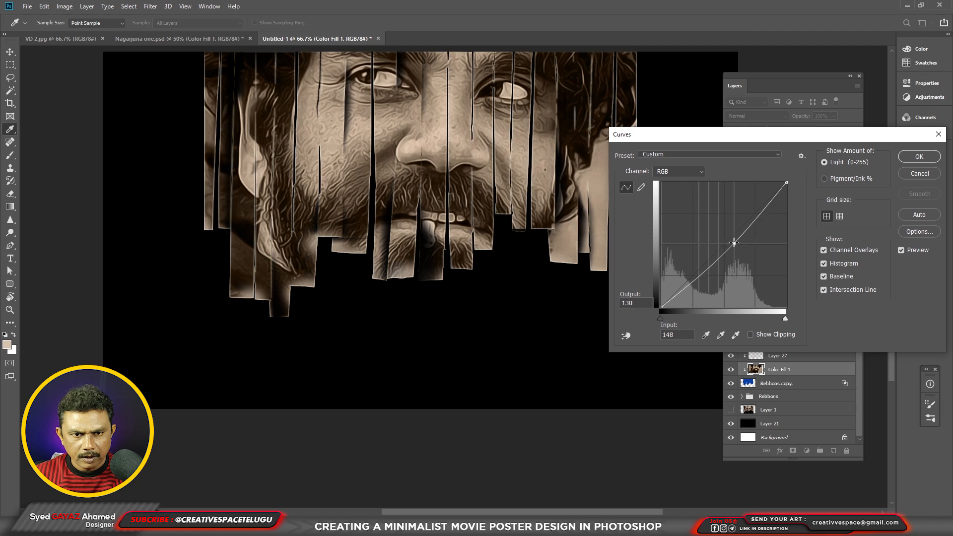
{"action": "left_click", "coordinate": [919, 156]}
{"action": "left_click_drag", "start_coordinate": [455, 225], "coordinate": [427, 273]}
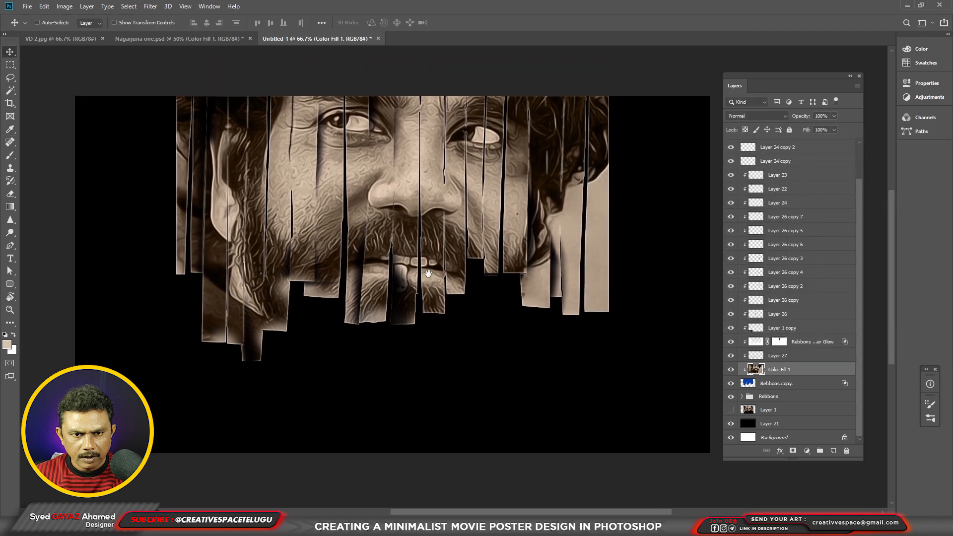
Group all the artwork layers from Rebbons copy up through Layer 1 copy 2
{"action": "left_click", "coordinate": [787, 412]}
{"action": "left_click", "coordinate": [787, 423]}
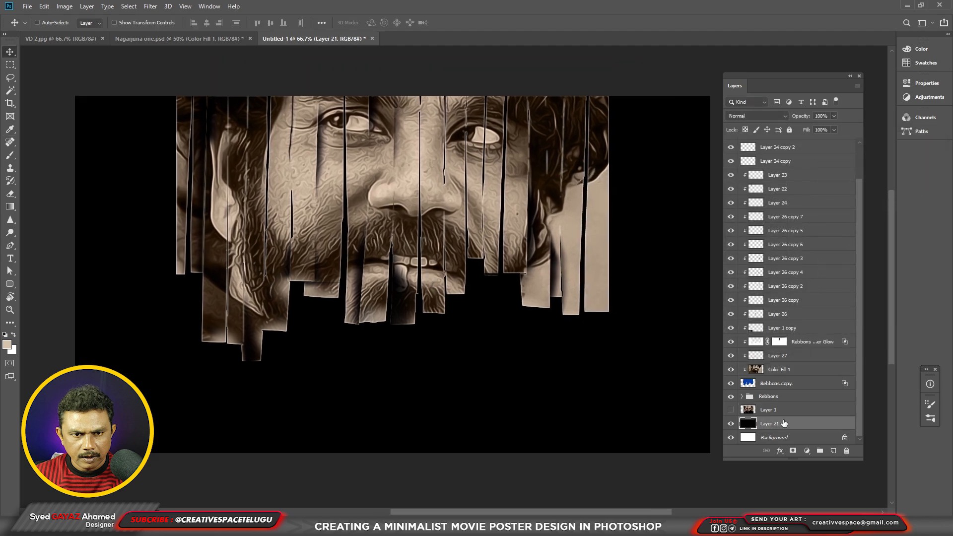
{"action": "scroll", "coordinate": [784, 158], "scroll_direction": "up", "scroll_amount": 2}
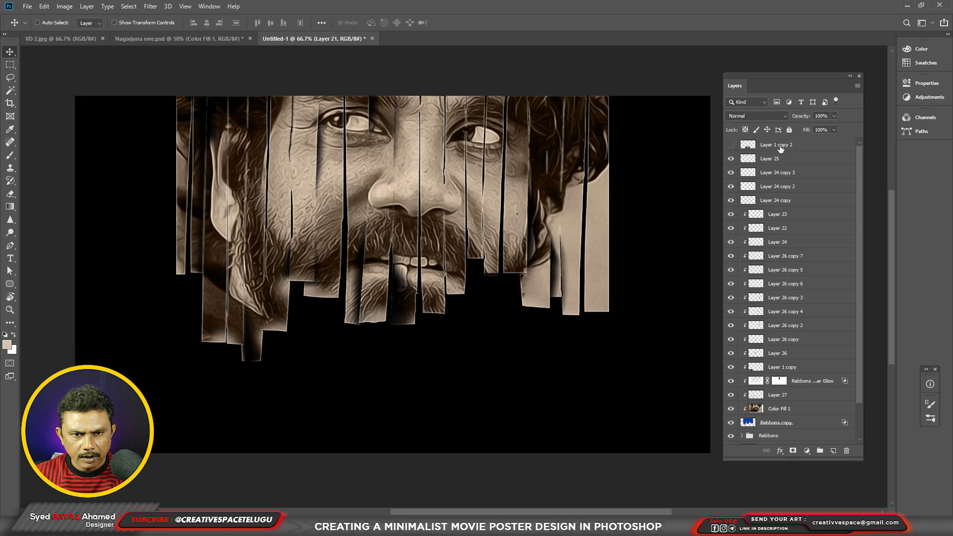
{"action": "scroll", "coordinate": [784, 278], "scroll_direction": "down", "scroll_amount": 2}
{"action": "left_click", "coordinate": [779, 384]}
{"action": "scroll", "coordinate": [804, 365], "scroll_direction": "up", "scroll_amount": 2}
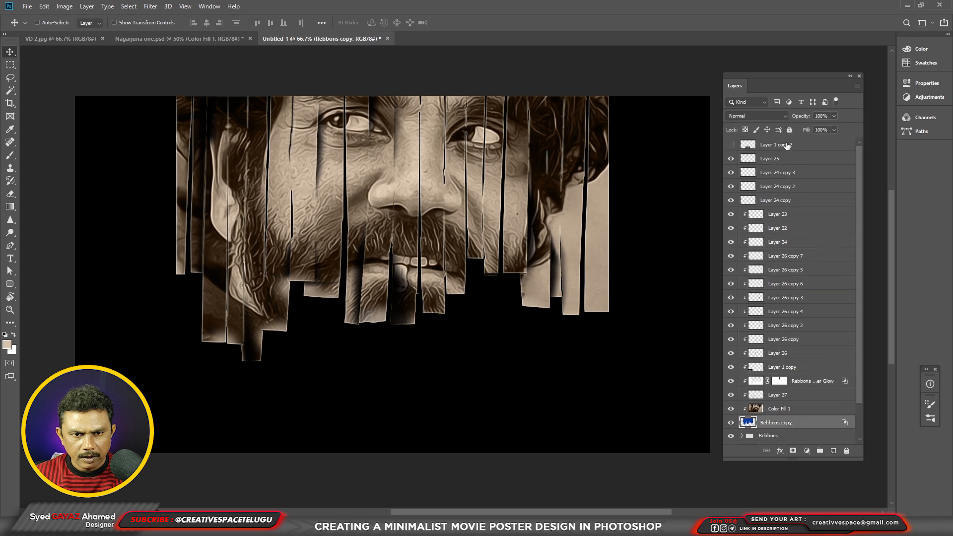
{"action": "left_click", "coordinate": [787, 145], "text": "shift"}
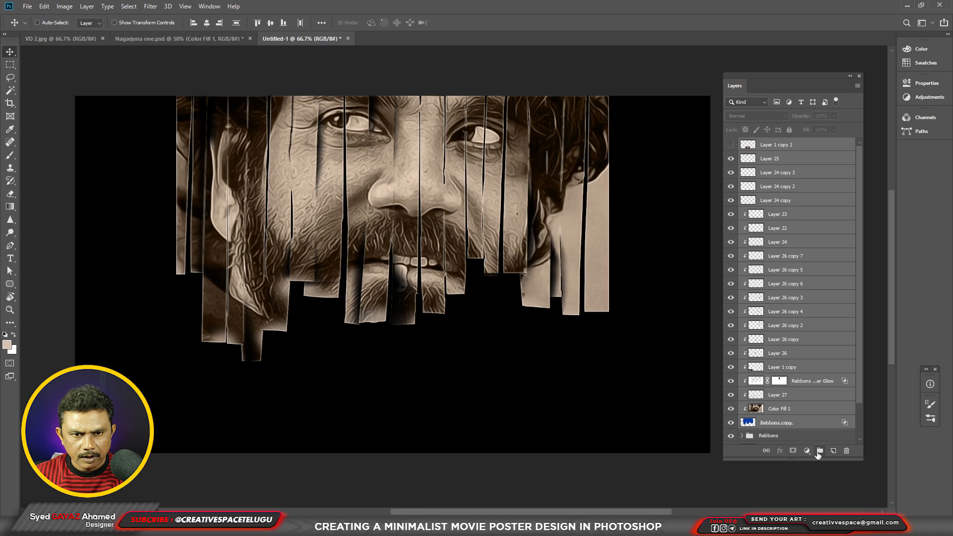
{"action": "left_click", "coordinate": [819, 451]}
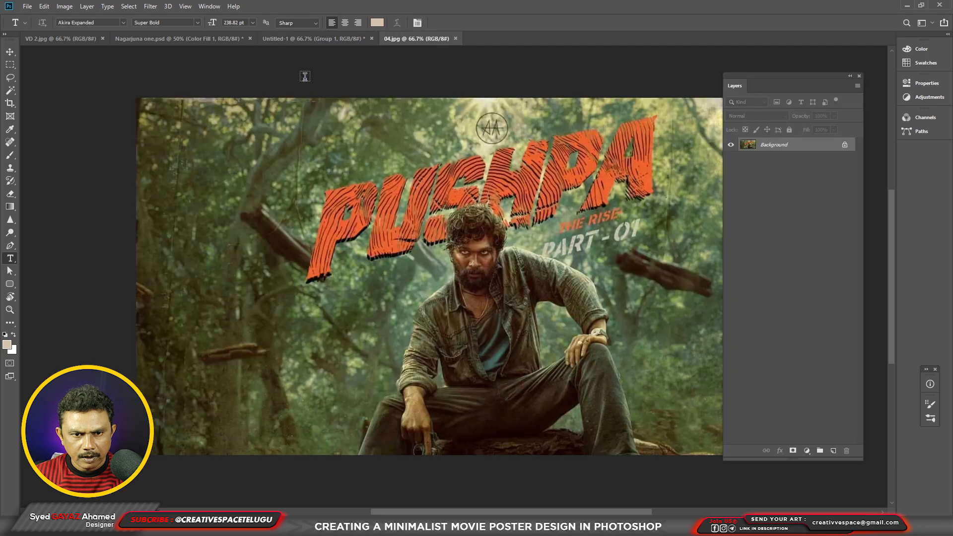
Bring the 04.jpg Pushpa image into Untitled-1 just above Color Fill 1, clipped to the strips, and position the man centrally within them
{"action": "left_click", "coordinate": [311, 39]}
{"action": "left_click", "coordinate": [741, 144]}
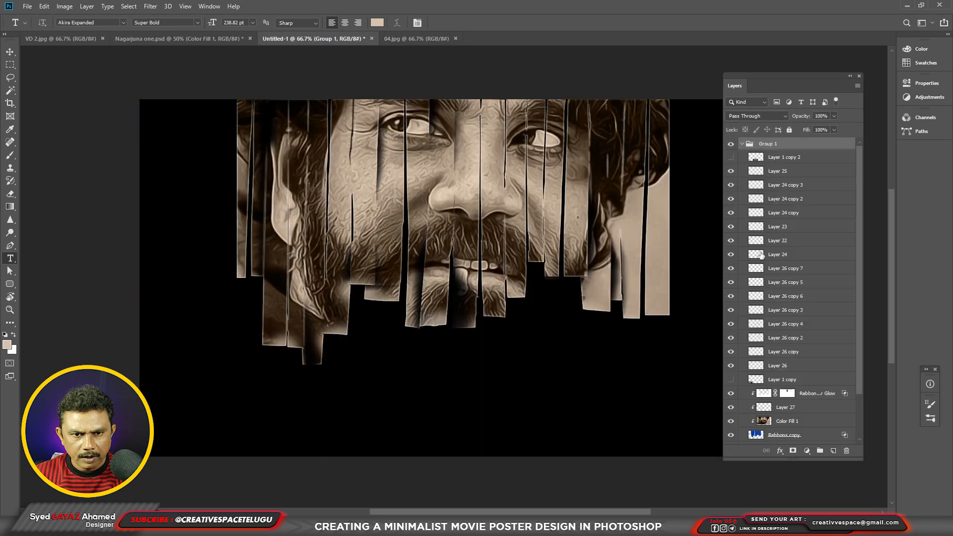
{"action": "left_click", "coordinate": [778, 421]}
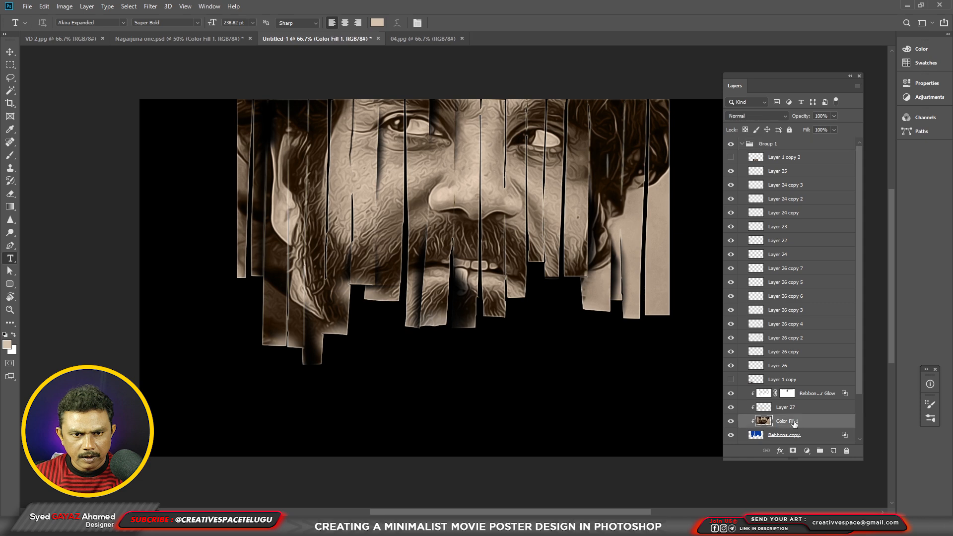
{"action": "left_click", "coordinate": [417, 38]}
{"action": "key", "text": "v"}
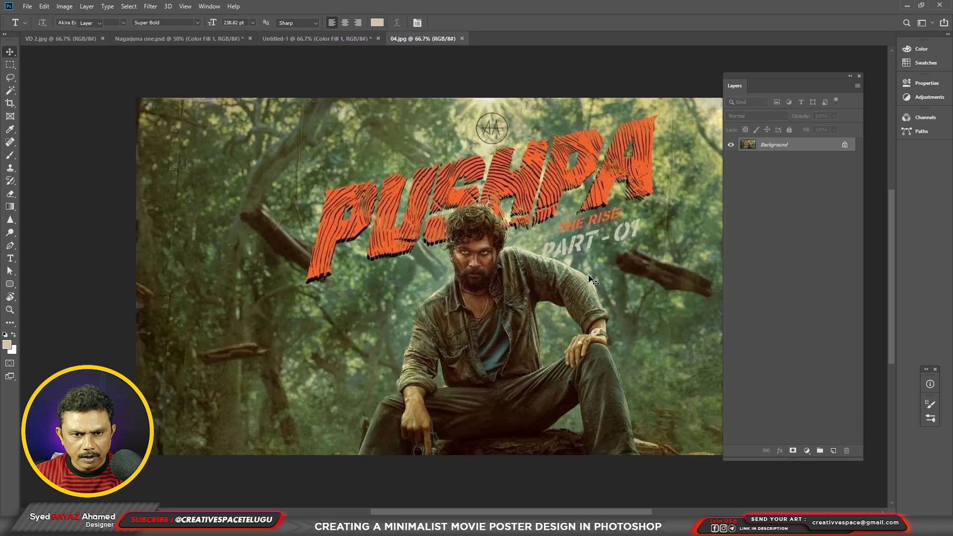
{"action": "scroll", "coordinate": [316, 39], "scroll_direction": "up", "scroll_amount": 1}
{"action": "left_click_drag", "start_coordinate": [315, 37], "coordinate": [494, 261]}
{"action": "left_click_drag", "start_coordinate": [528, 196], "coordinate": [496, 174]}
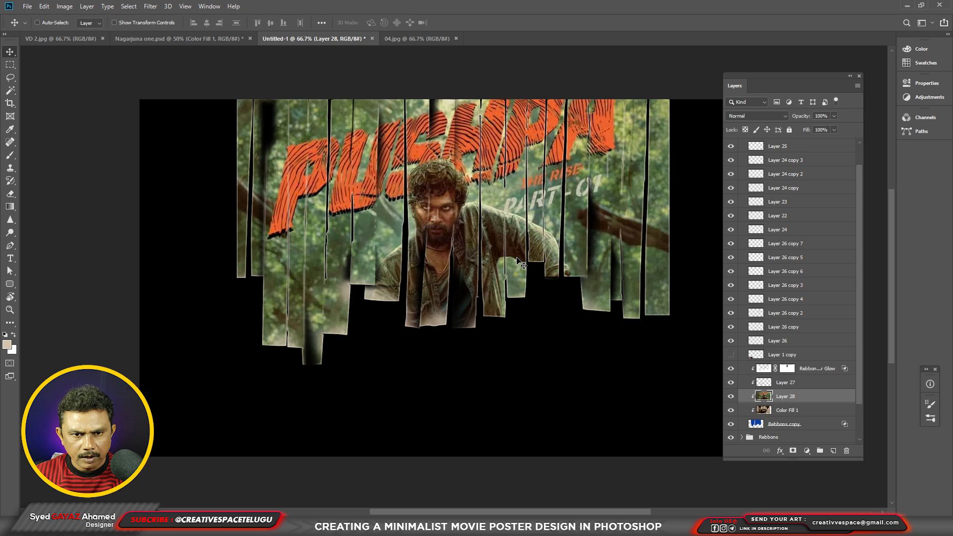
Try desaturating the clipped Pushpa image, then undo the desaturation
{"action": "key", "text": "ctrl+shift+u"}
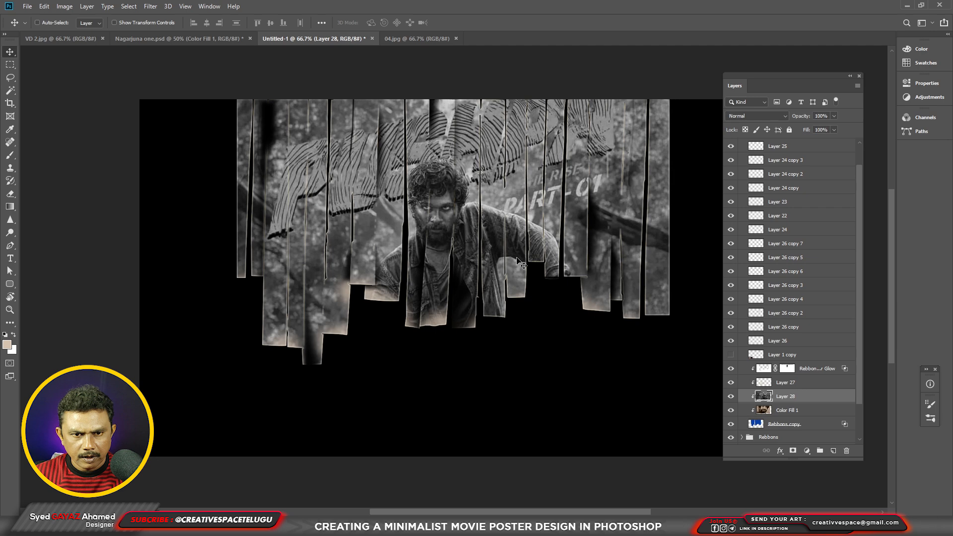
{"action": "key", "text": "ctrl+z"}
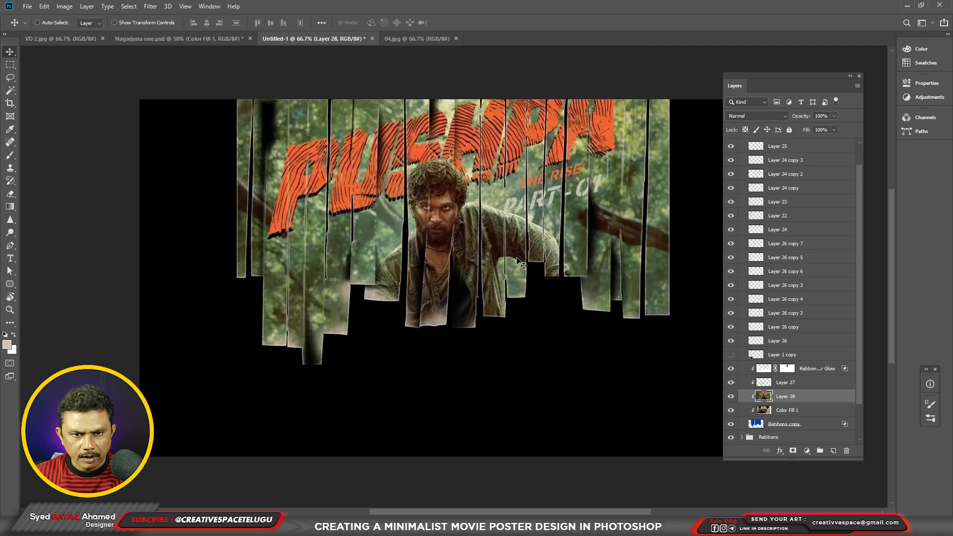